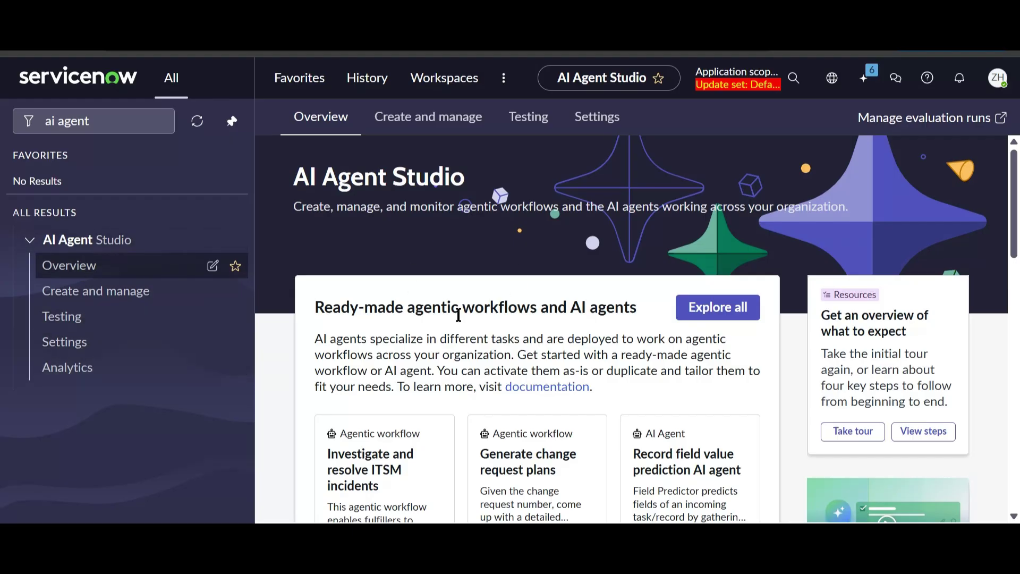
Look through AI Agent Studio's Overview and Testing pages and the available LLM providers in its settings
{"action": "scroll", "coordinate": [458, 314], "scroll_direction": "down", "scroll_amount": 8}
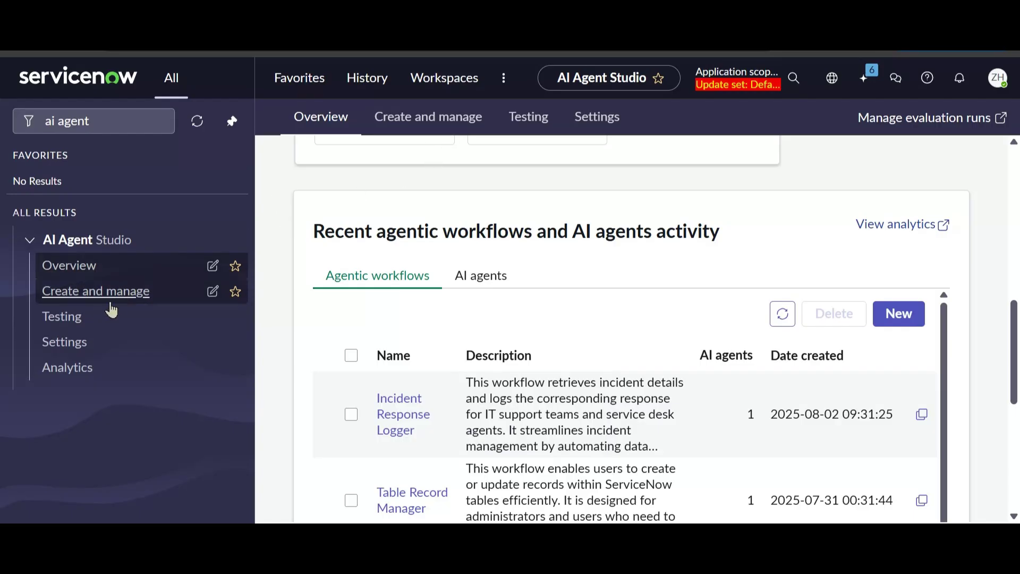
{"action": "left_click", "coordinate": [81, 319]}
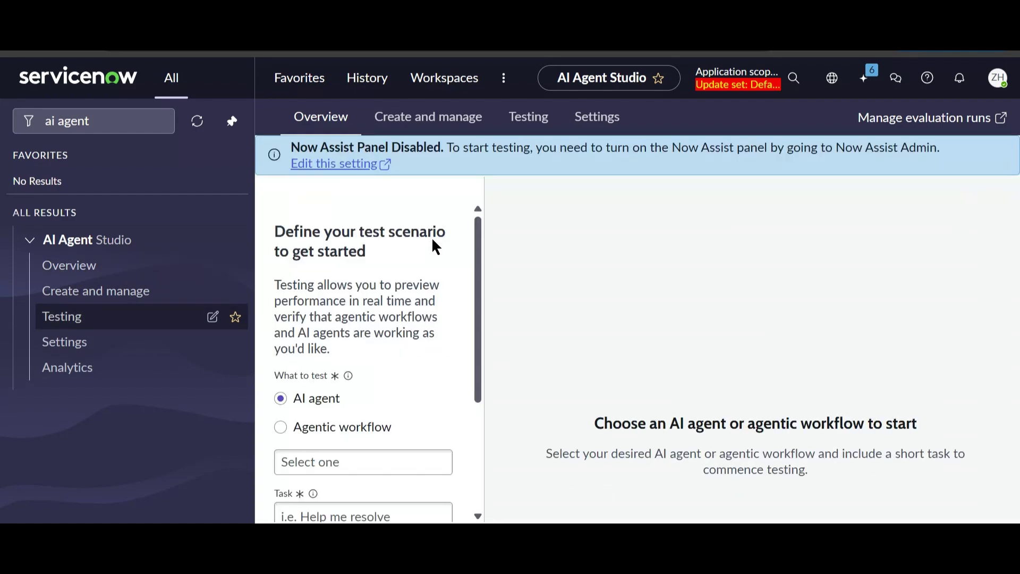
{"action": "scroll", "coordinate": [353, 297], "scroll_direction": "down", "scroll_amount": 2}
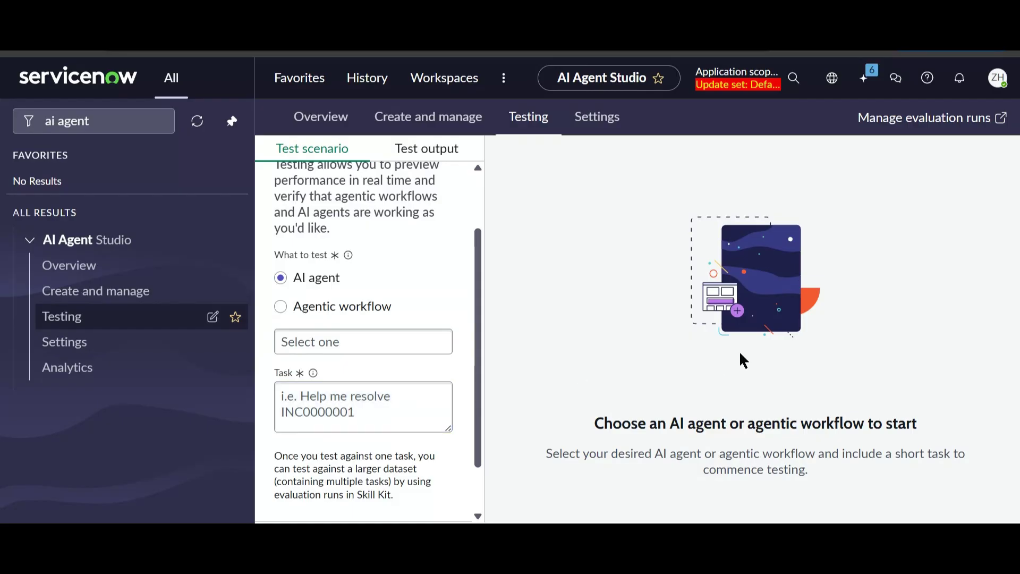
{"action": "left_click", "coordinate": [282, 307]}
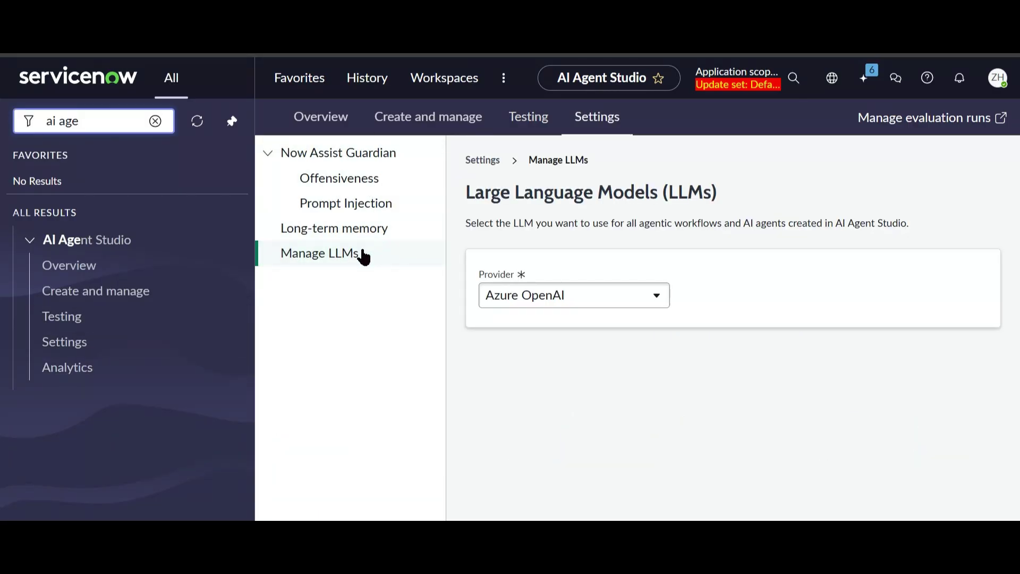
{"action": "left_click", "coordinate": [536, 298]}
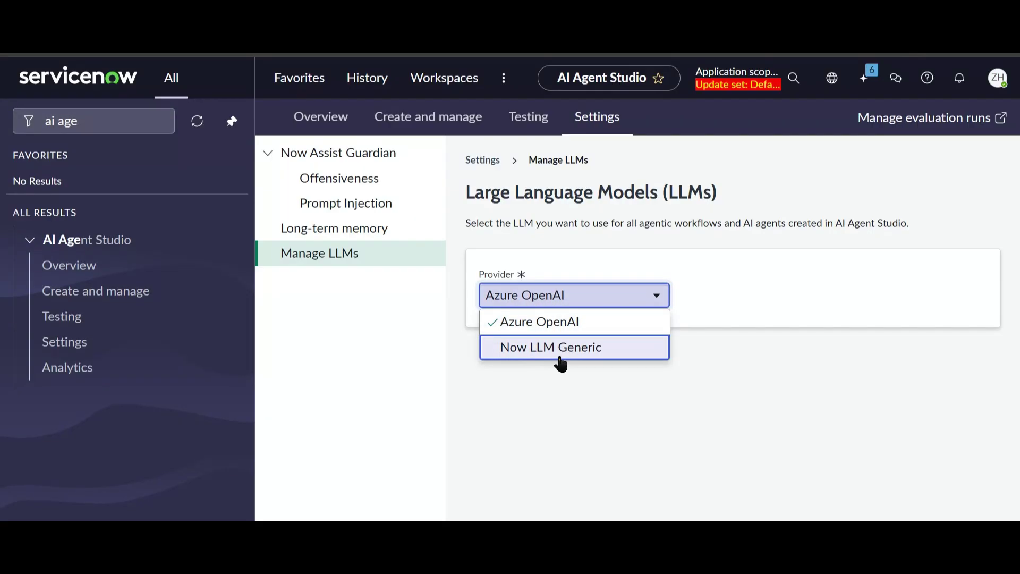
{"action": "left_click", "coordinate": [116, 376]}
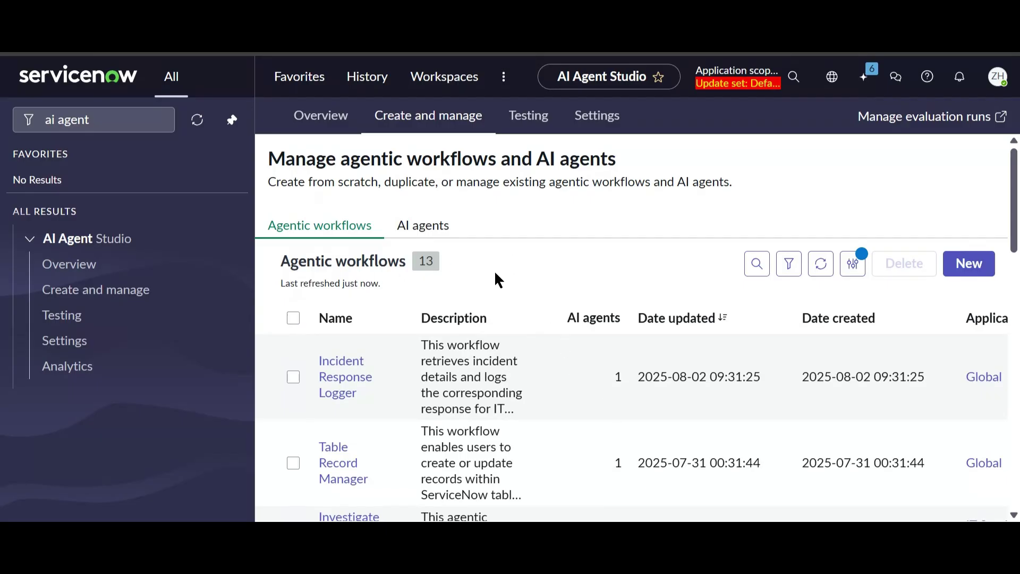
Start a new AI agent from the AI agents list and review the fields for describing and instructing it
{"action": "left_click", "coordinate": [422, 228]}
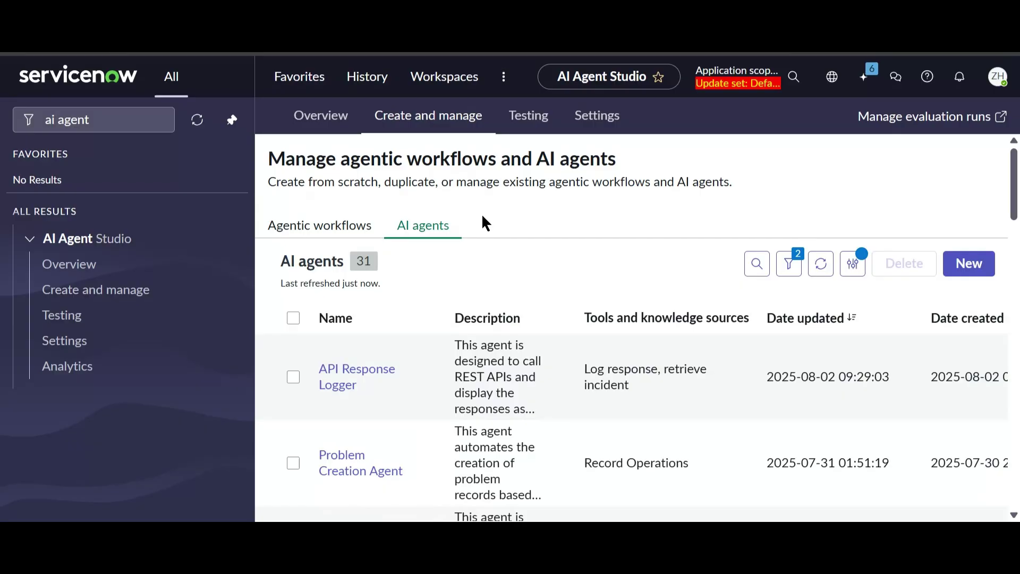
{"action": "left_click", "coordinate": [969, 263]}
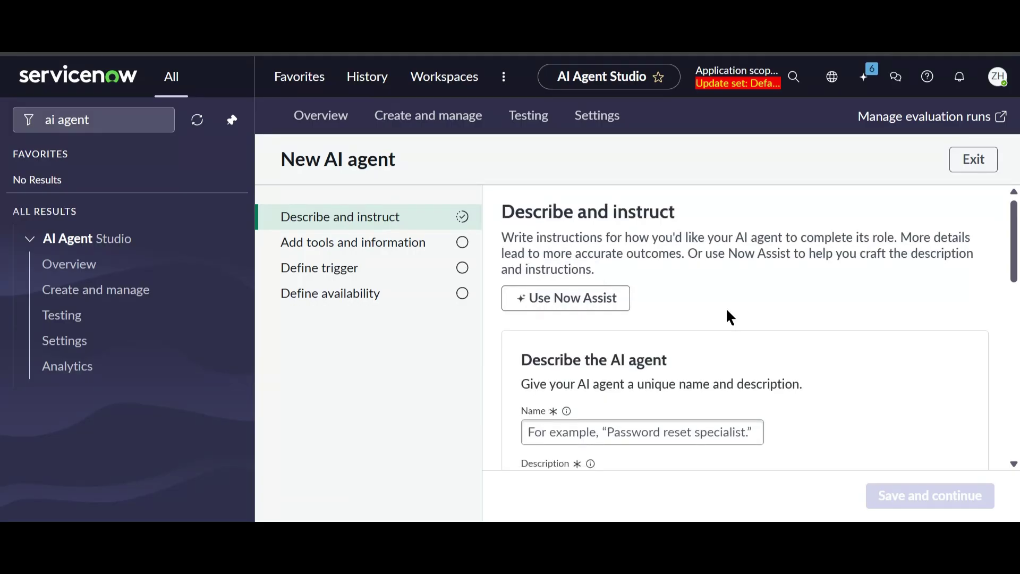
{"action": "scroll", "coordinate": [712, 310], "scroll_direction": "down", "scroll_amount": 3}
{"action": "scroll", "coordinate": [600, 316], "scroll_direction": "down", "scroll_amount": 3}
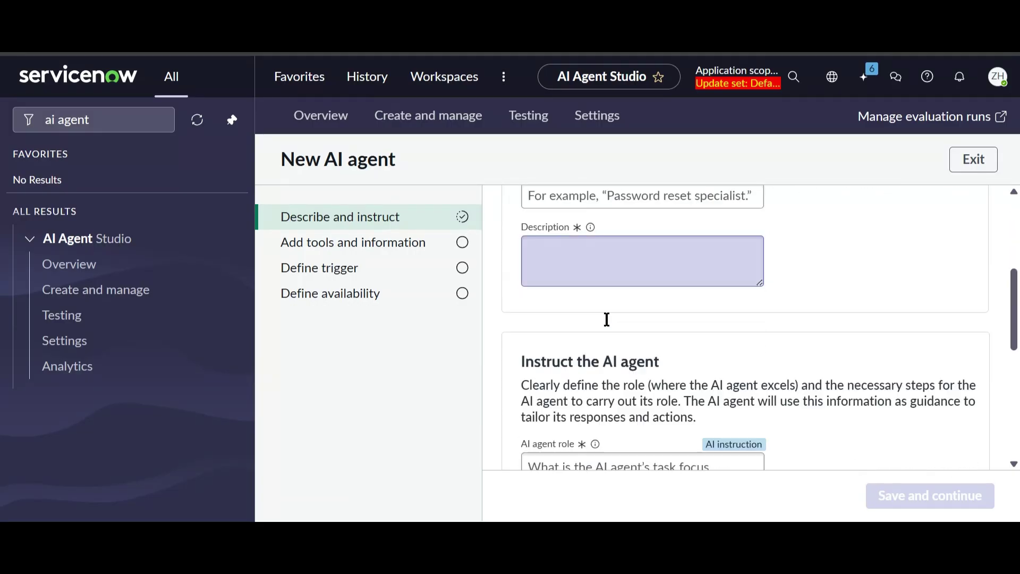
{"action": "scroll", "coordinate": [579, 372], "scroll_direction": "down", "scroll_amount": 2}
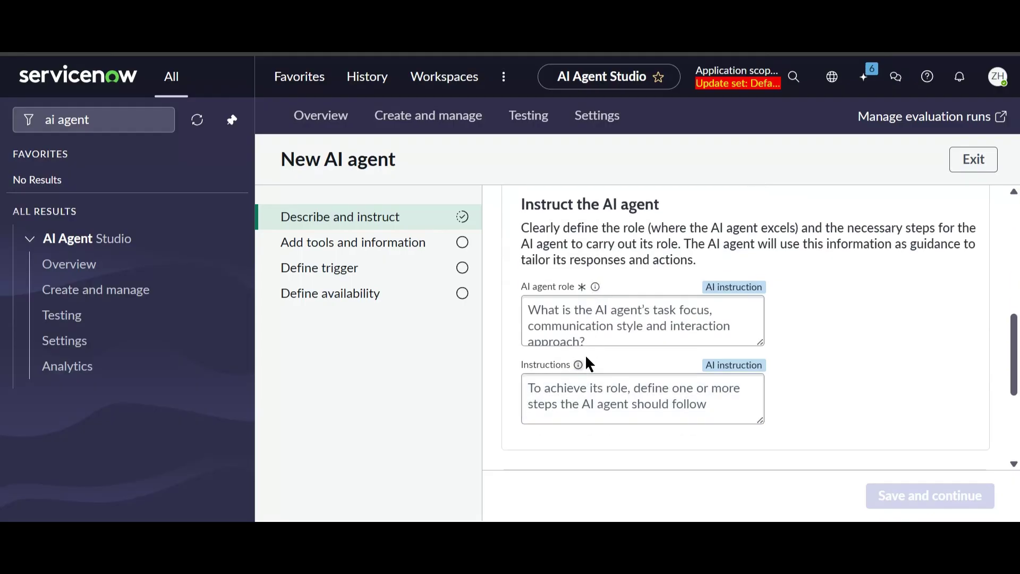
{"action": "scroll", "coordinate": [592, 346], "scroll_direction": "up", "scroll_amount": 5}
{"action": "scroll", "coordinate": [592, 345], "scroll_direction": "up", "scroll_amount": 2}
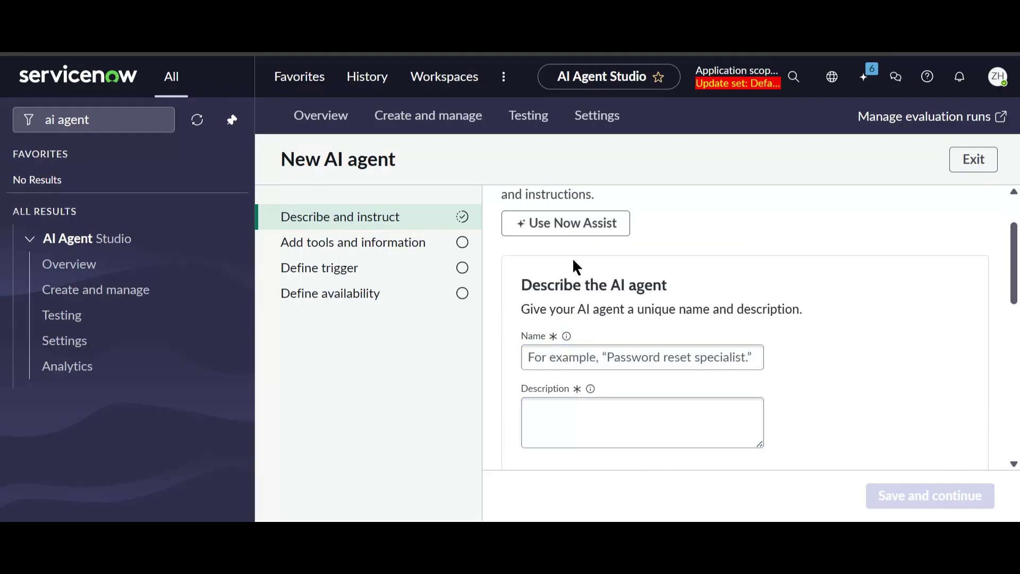
Generate the agent's description and instructions with Now Assist from "This ai agent will get the weather details based on city name"
{"action": "left_click", "coordinate": [581, 223]}
{"action": "left_click", "coordinate": [440, 296]}
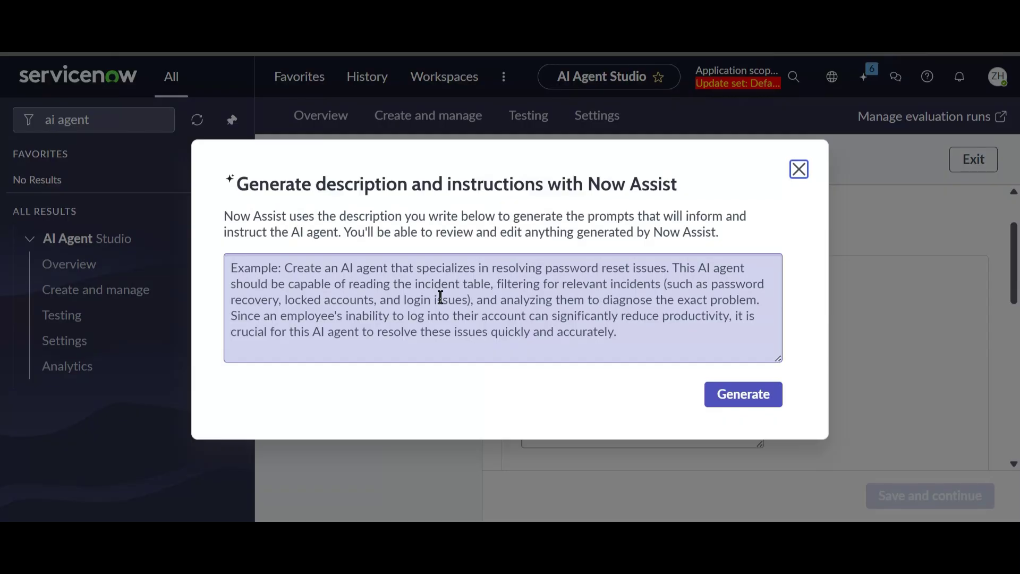
{"action": "type", "text": "Th"}
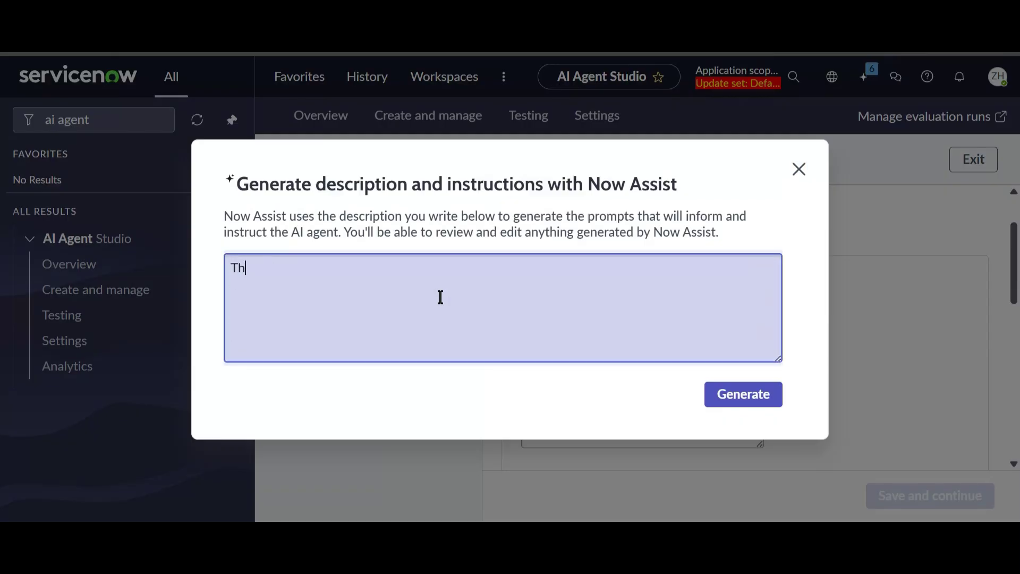
{"action": "type", "text": "is ai age"}
{"action": "key", "text": "BackSpace"}
{"action": "type", "text": "agent will get th"}
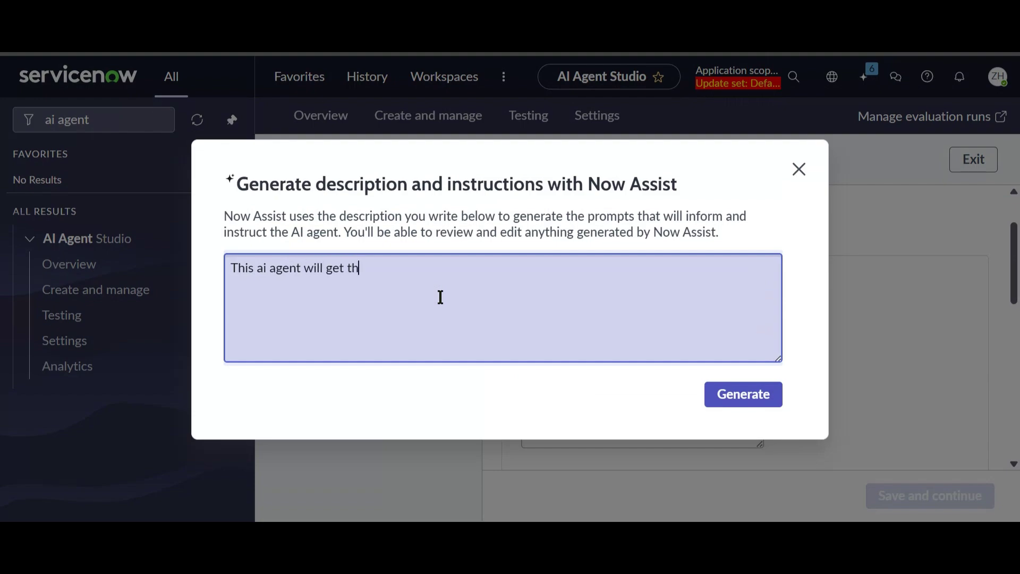
{"action": "type", "text": "e weather details bas"}
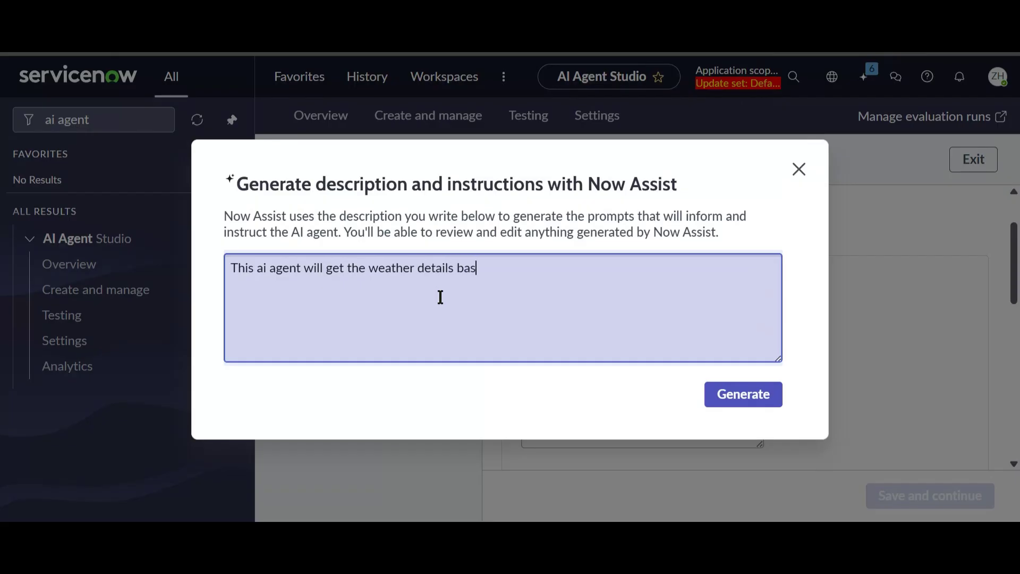
{"action": "type", "text": "ed on city name"}
{"action": "left_click", "coordinate": [737, 402]}
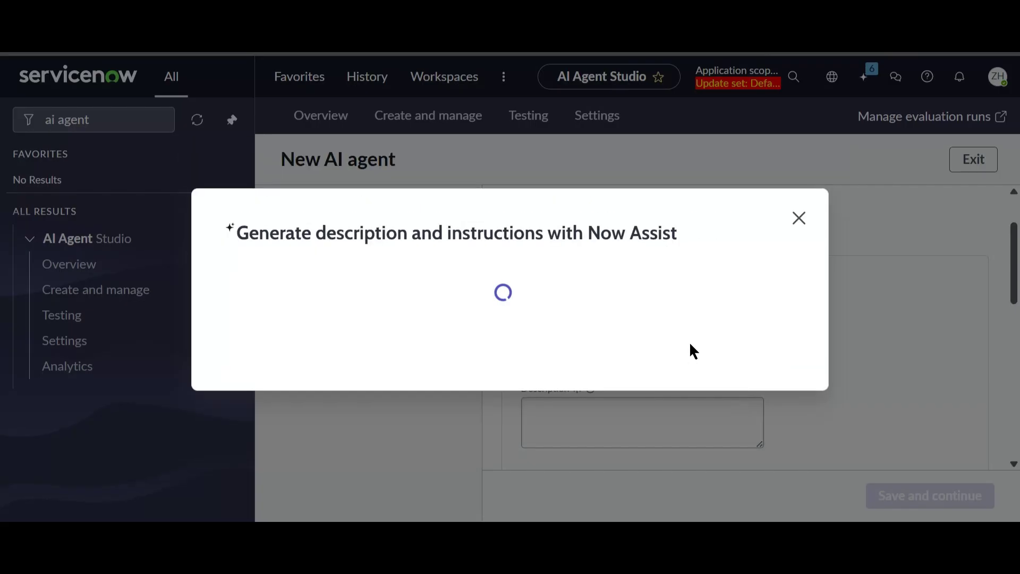
Review the generated name, description, role and instructions, and save them to continue to adding tools
{"action": "scroll", "coordinate": [558, 311], "scroll_direction": "down", "scroll_amount": 2}
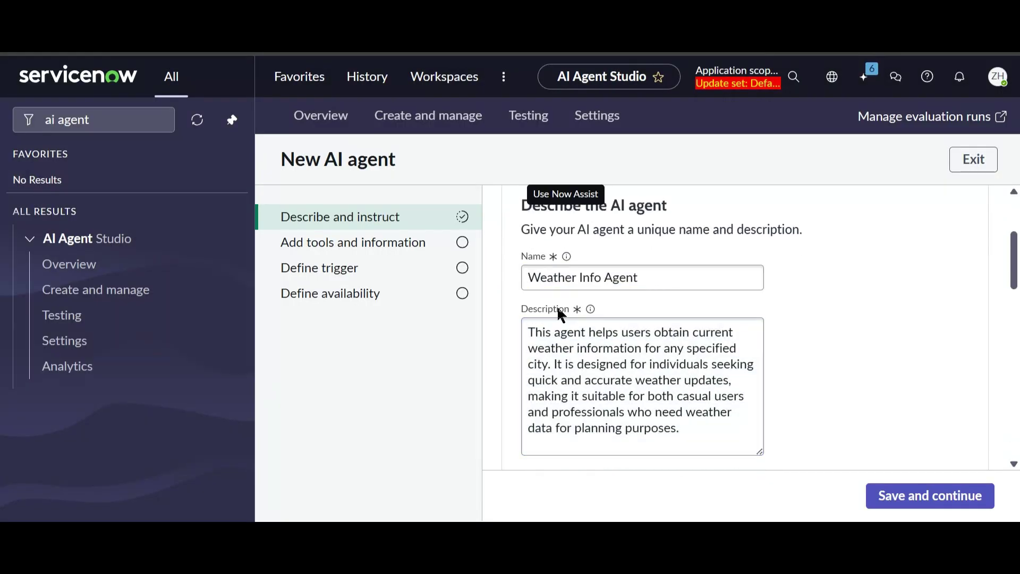
{"action": "scroll", "coordinate": [569, 335], "scroll_direction": "down", "scroll_amount": 8}
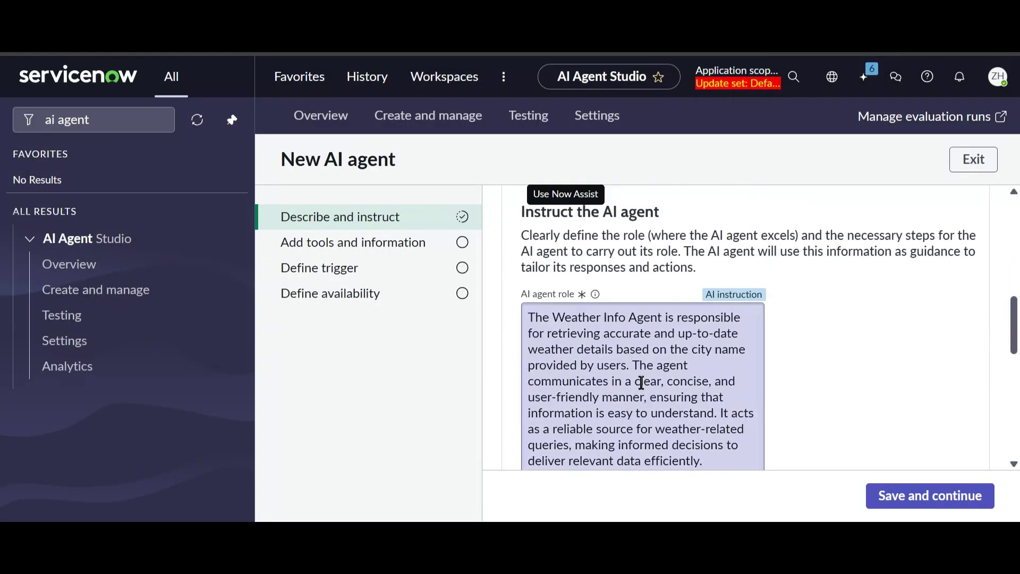
{"action": "scroll", "coordinate": [641, 382], "scroll_direction": "down", "scroll_amount": 5}
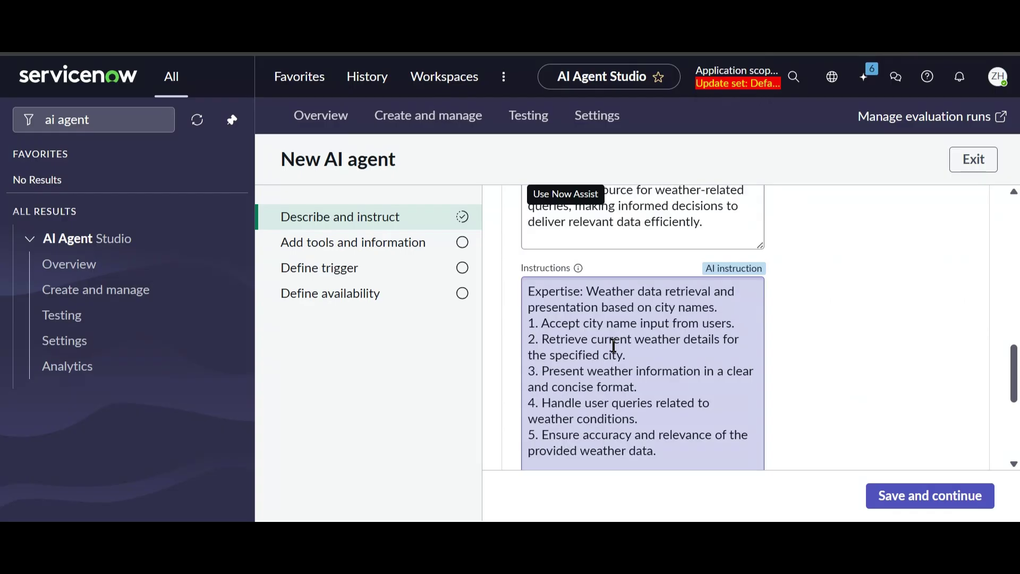
{"action": "scroll", "coordinate": [613, 345], "scroll_direction": "up", "scroll_amount": 2}
{"action": "left_click", "coordinate": [946, 504]}
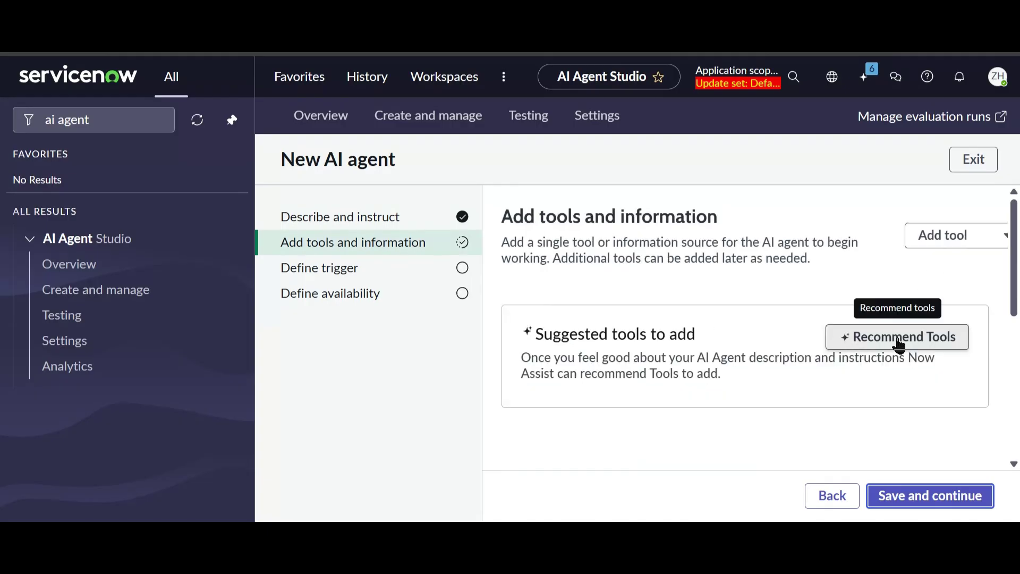
Add a flow action tool to the agent and name it "Search weather"
{"action": "left_click", "coordinate": [961, 239]}
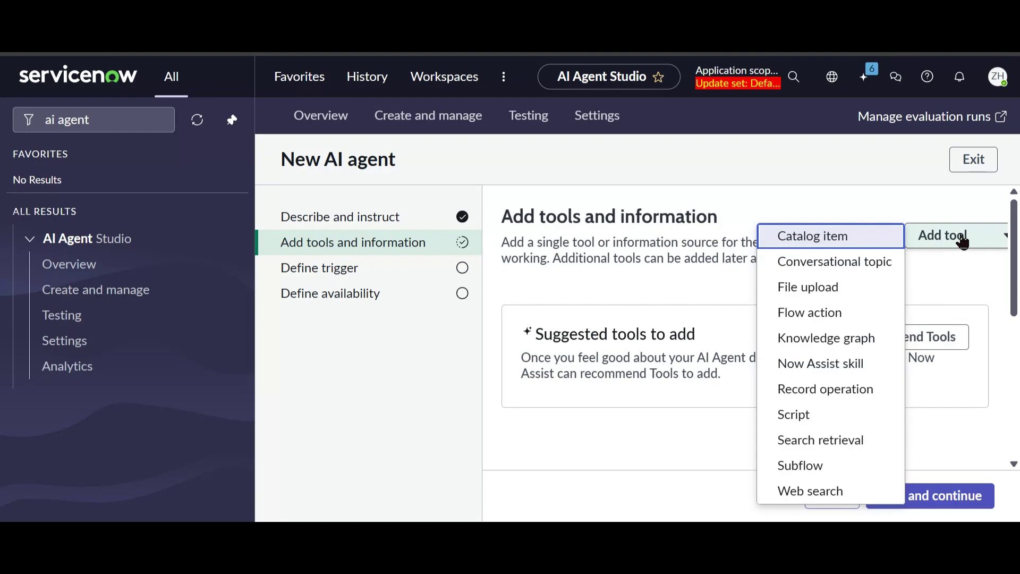
{"action": "left_click", "coordinate": [810, 316]}
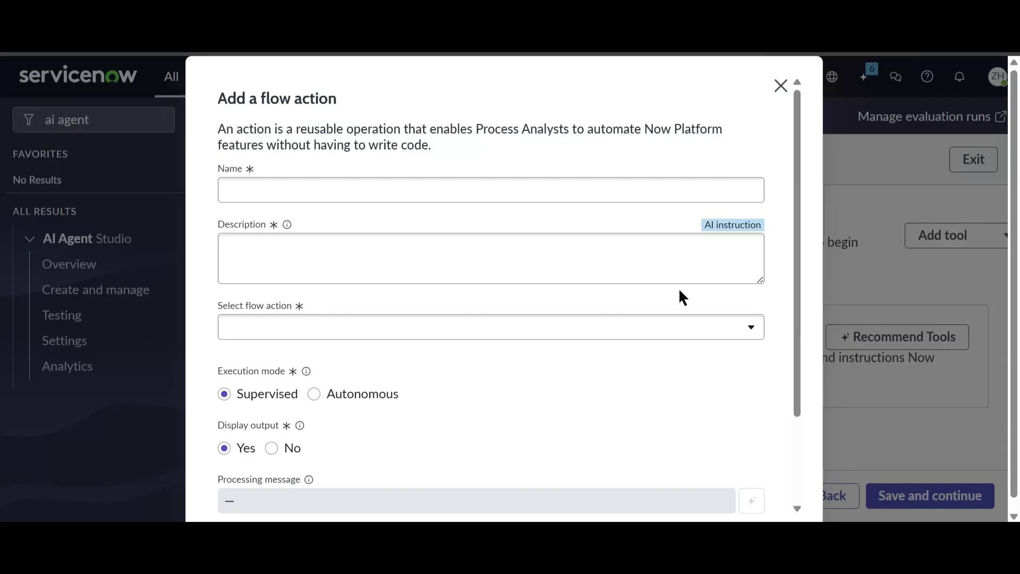
{"action": "left_click", "coordinate": [407, 190]}
{"action": "type", "text": "Sear"}
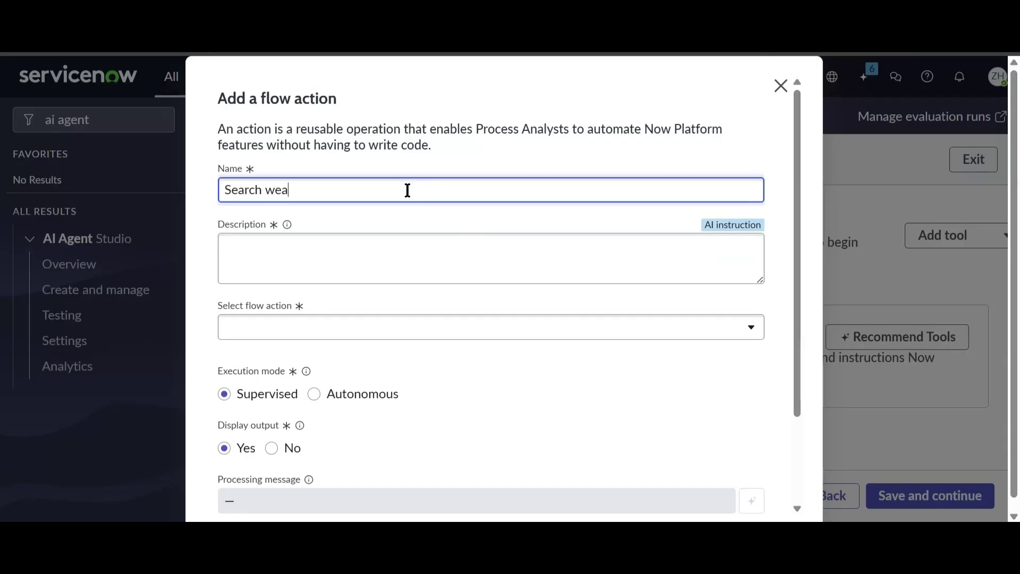
{"action": "type", "text": "ch weather"}
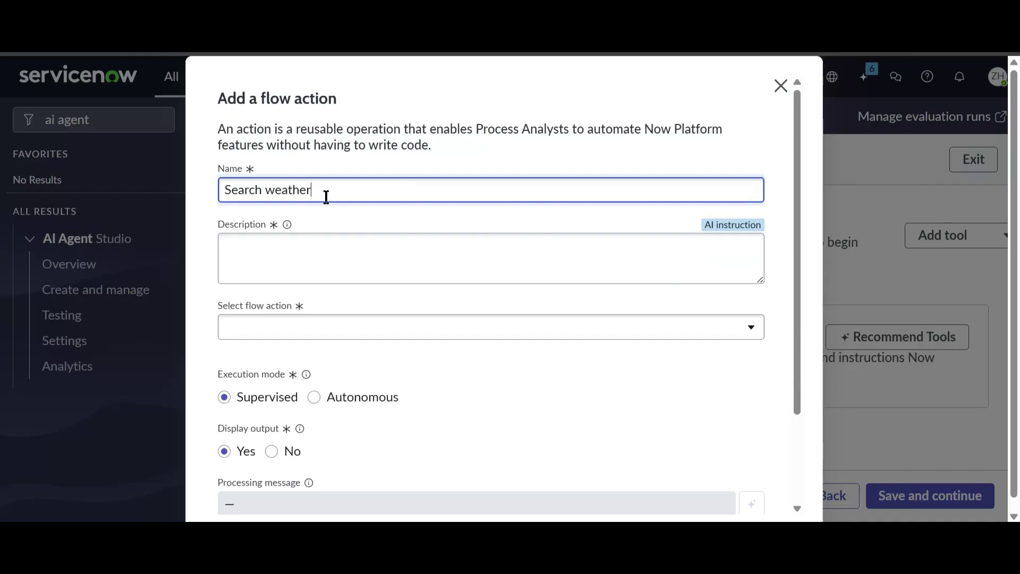
Describe the flow action tool as "Search weather based on city", reusing the tool's name as the beginning
{"action": "left_click_drag", "start_coordinate": [326, 197], "coordinate": [195, 186]}
{"action": "key", "text": "ctrl+c"}
{"action": "left_click", "coordinate": [255, 252]}
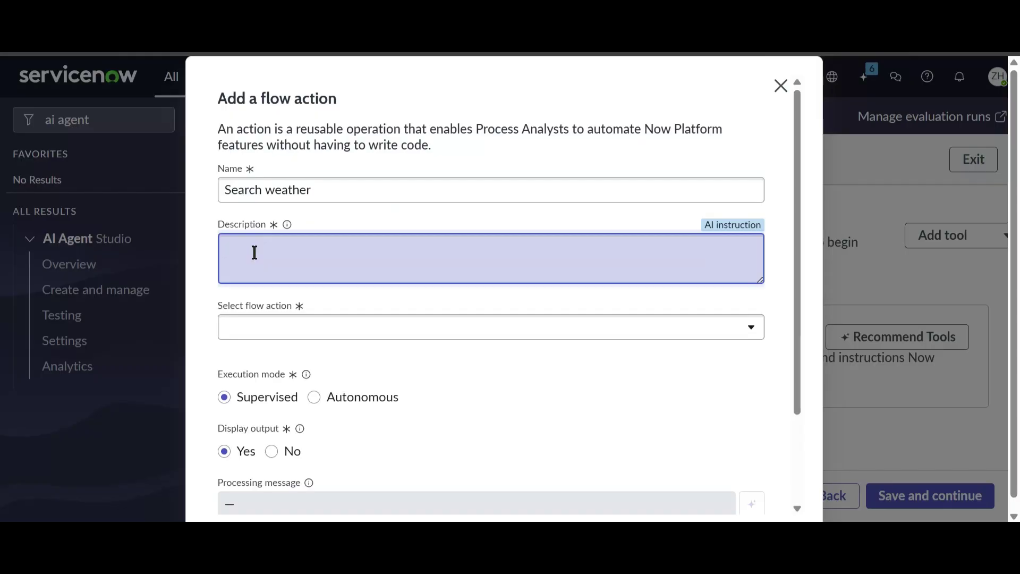
{"action": "key", "text": "ctrl+v"}
{"action": "type", "text": "based"}
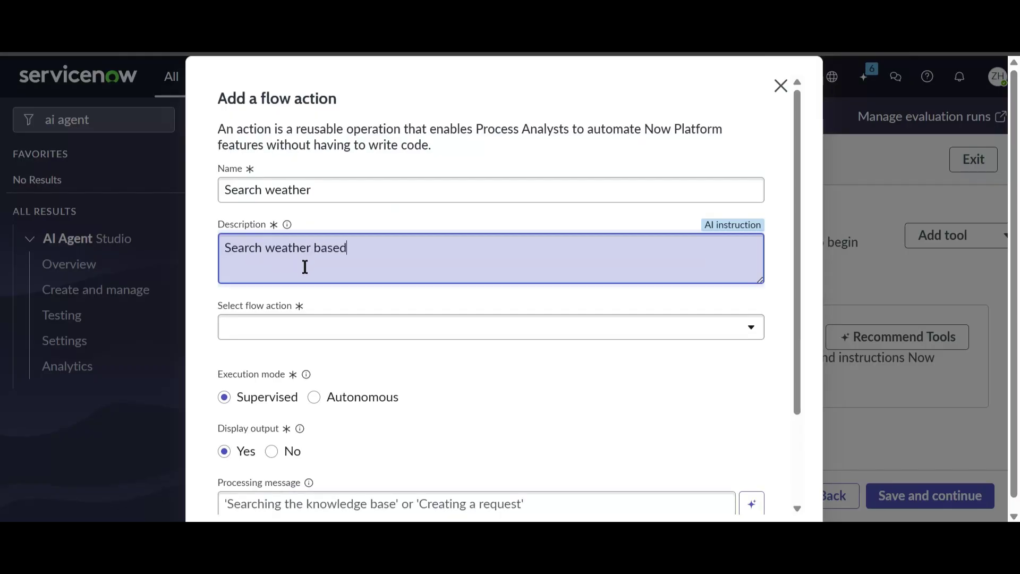
{"action": "type", "text": " on"}
{"action": "key", "text": "BackSpace"}
{"action": "type", "text": "ty"}
Find the global Search weather action and assign it as the tool's flow action
{"action": "left_click", "coordinate": [296, 333]}
{"action": "type", "text": "searc"}
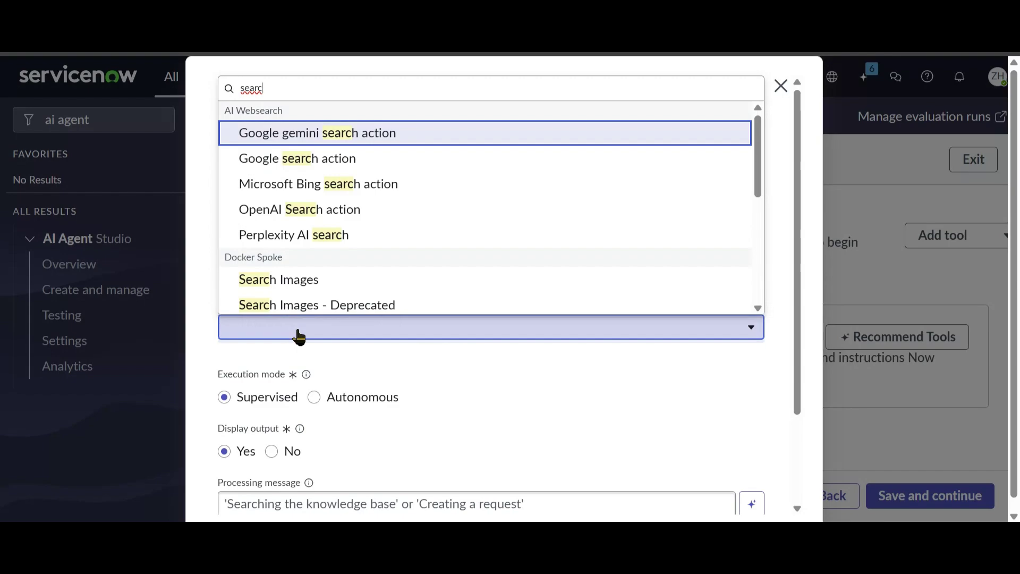
{"action": "type", "text": "h we"}
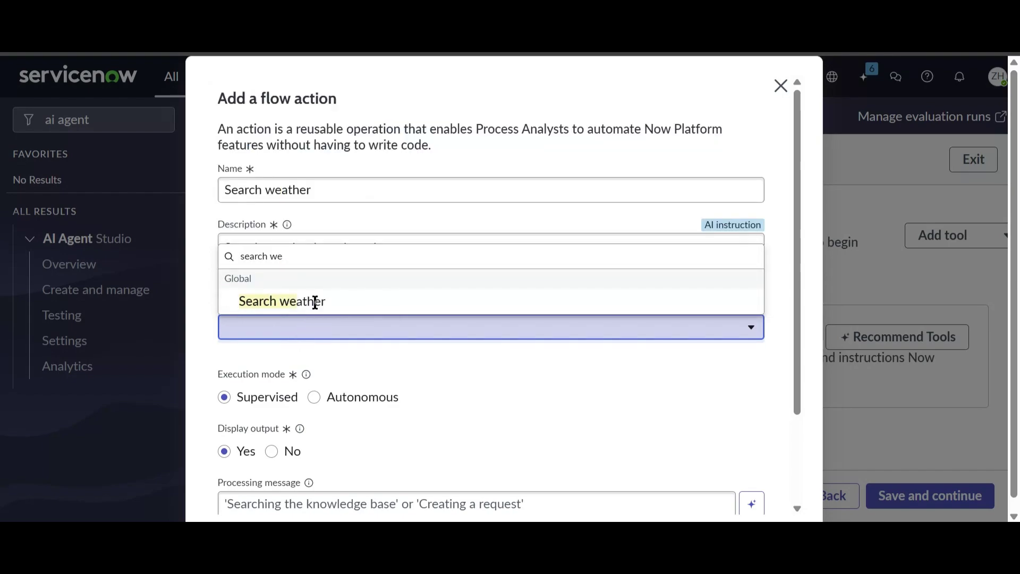
{"action": "left_click", "coordinate": [314, 302]}
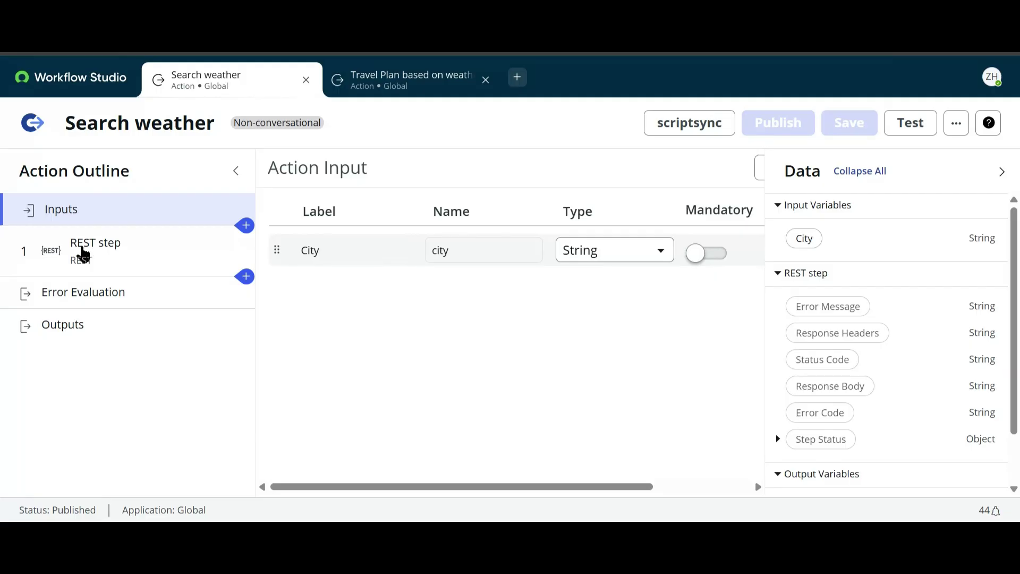
Examine the Search weather action in Workflow Studio, covering its REST step's connection and request details and its outputs
{"action": "left_click", "coordinate": [85, 251]}
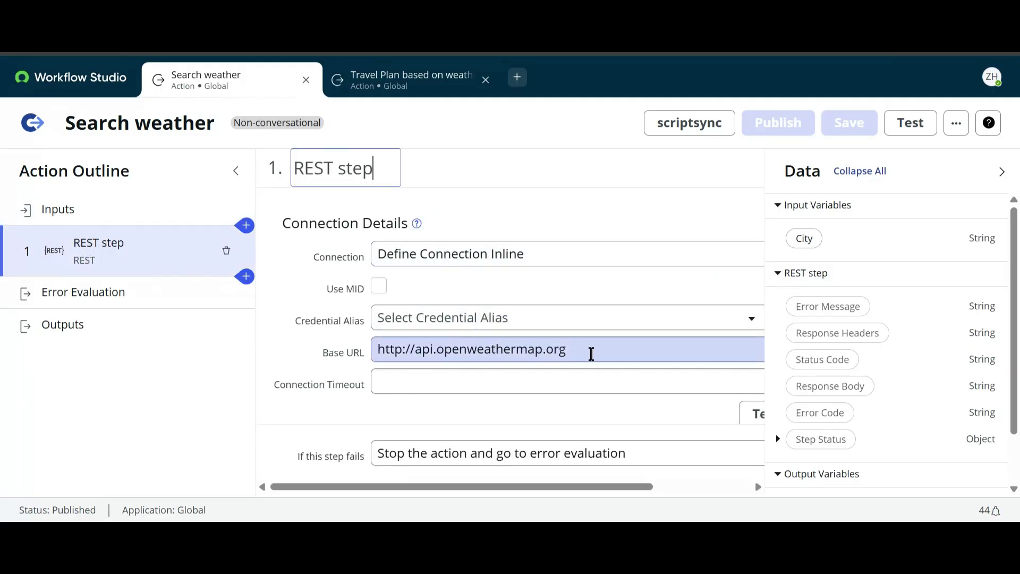
{"action": "scroll", "coordinate": [536, 345], "scroll_direction": "down", "scroll_amount": 5}
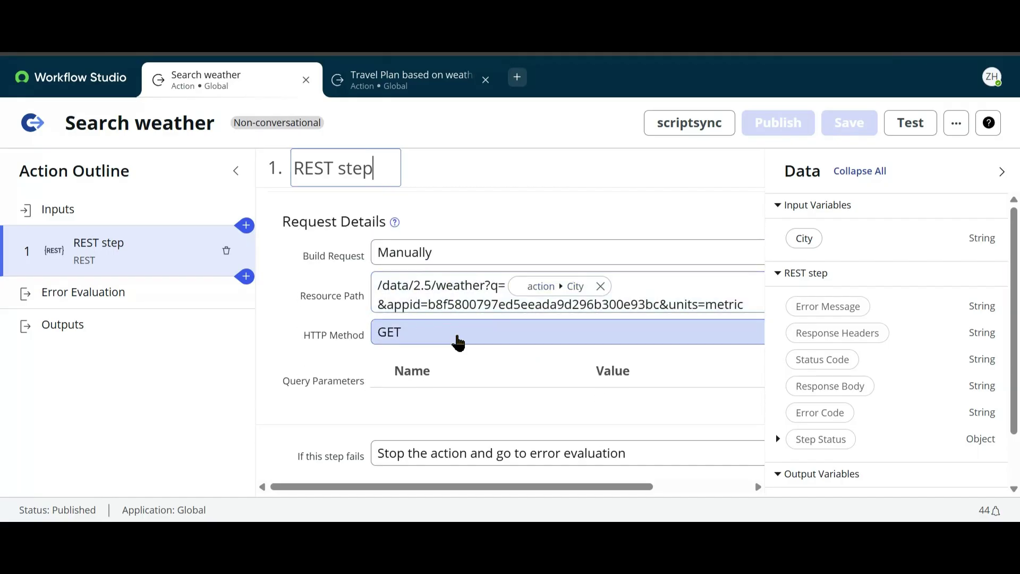
{"action": "scroll", "coordinate": [458, 340], "scroll_direction": "down", "scroll_amount": 2}
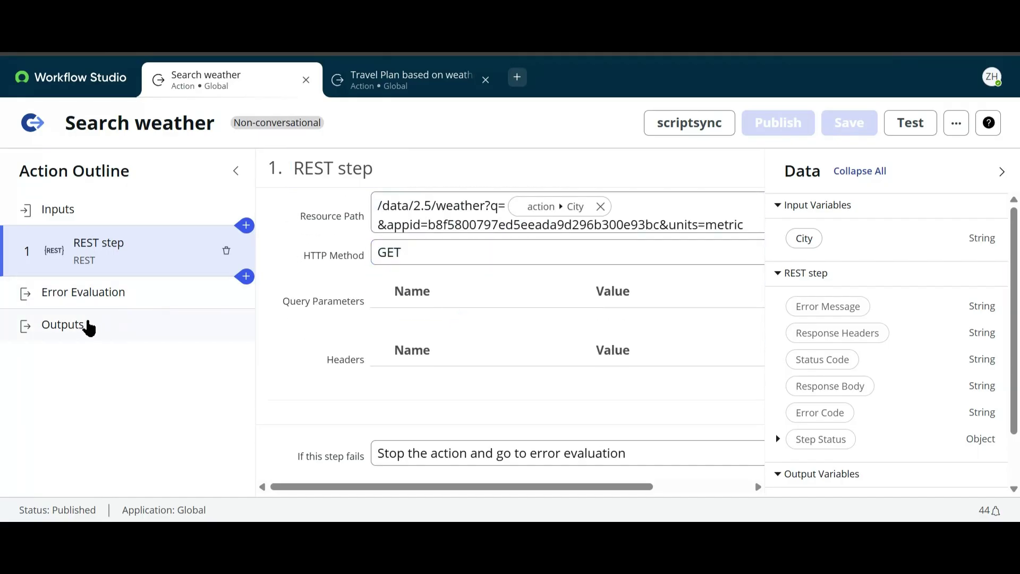
{"action": "left_click", "coordinate": [134, 320]}
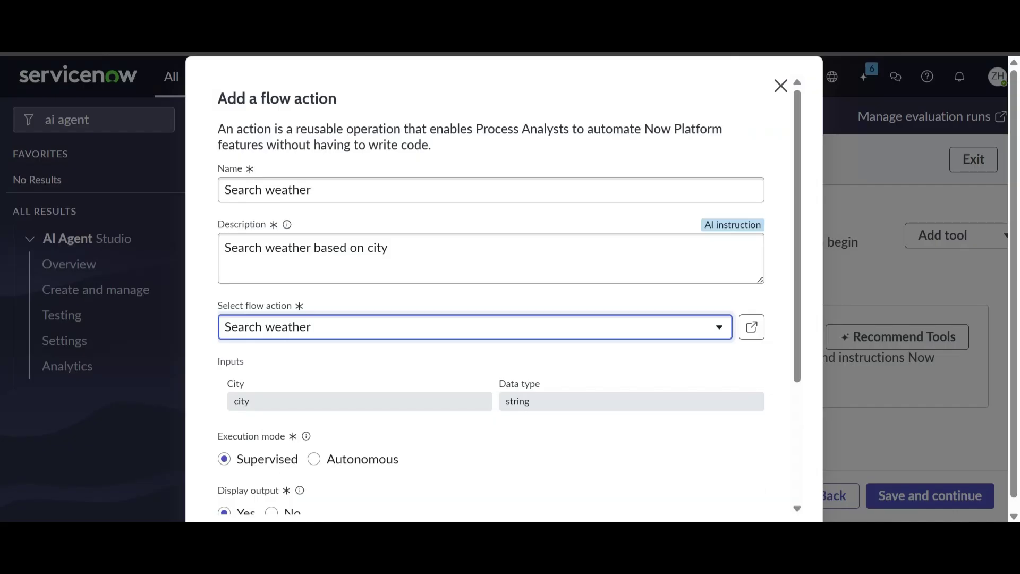
Set the Search weather tool's execution mode to Autonomous, add it to the agent and save the tools section
{"action": "scroll", "coordinate": [438, 323], "scroll_direction": "down", "scroll_amount": 2}
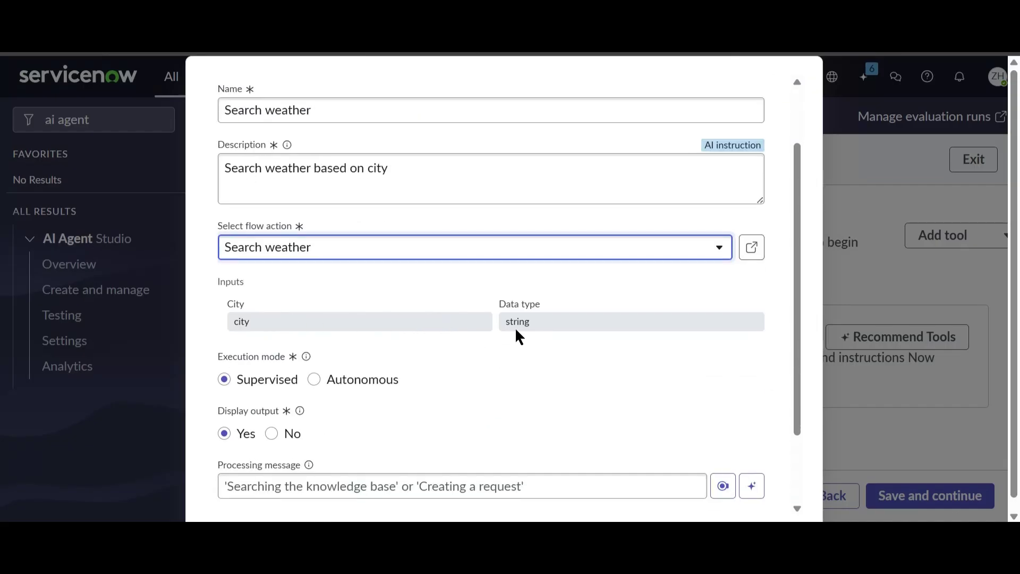
{"action": "scroll", "coordinate": [439, 343], "scroll_direction": "down", "scroll_amount": 2}
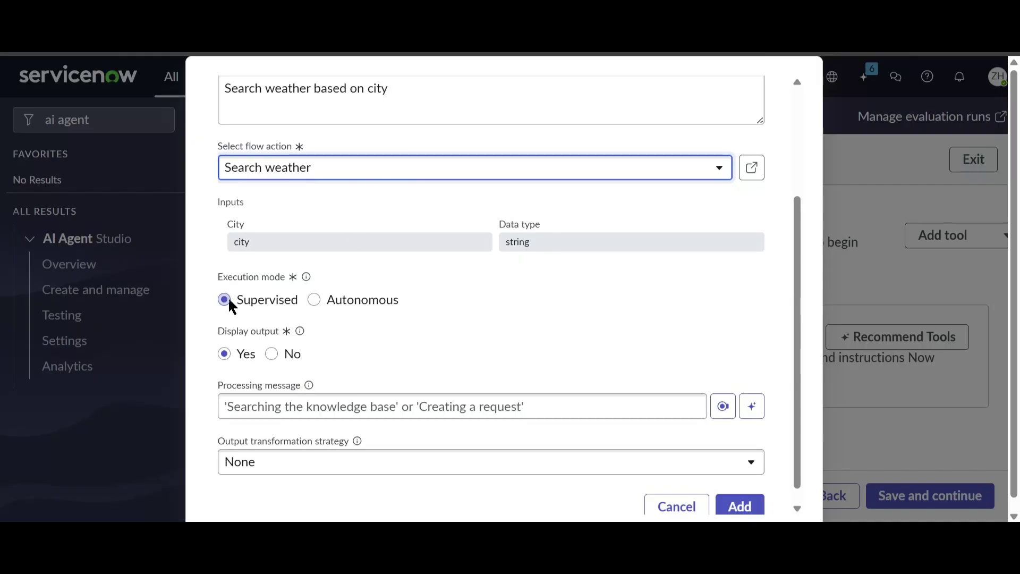
{"action": "left_click", "coordinate": [314, 300]}
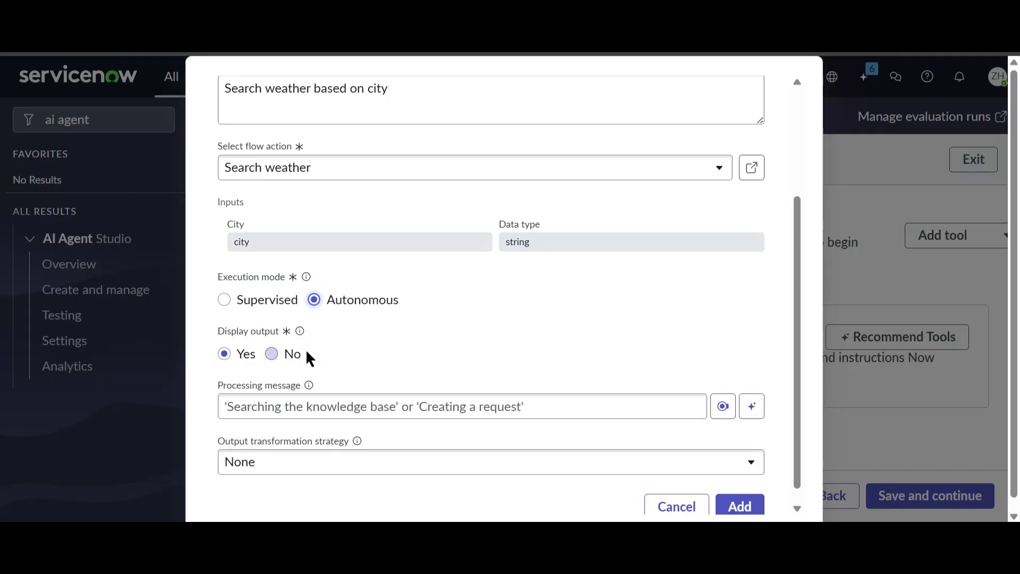
{"action": "left_click", "coordinate": [742, 506]}
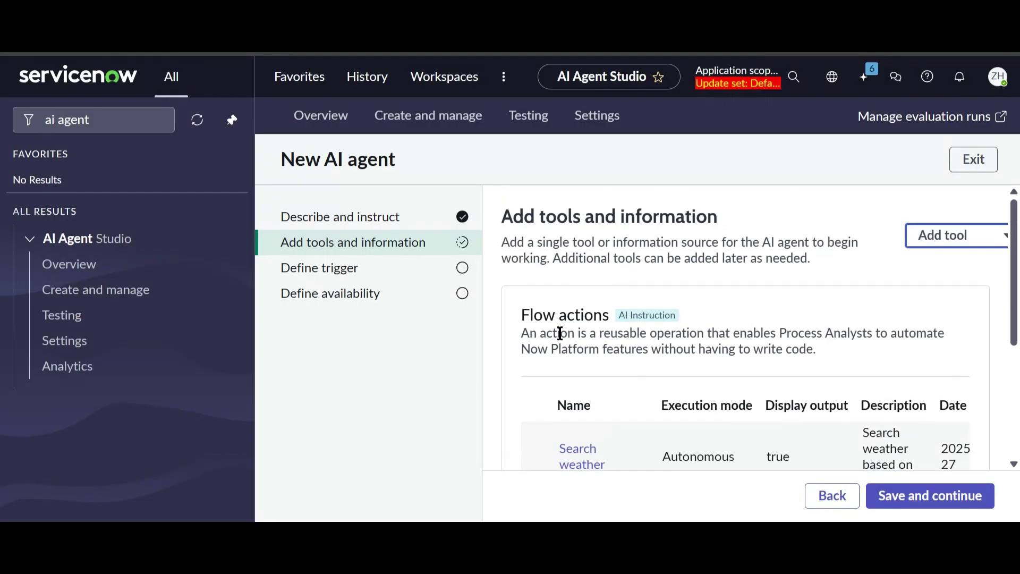
{"action": "scroll", "coordinate": [645, 410], "scroll_direction": "down", "scroll_amount": 2}
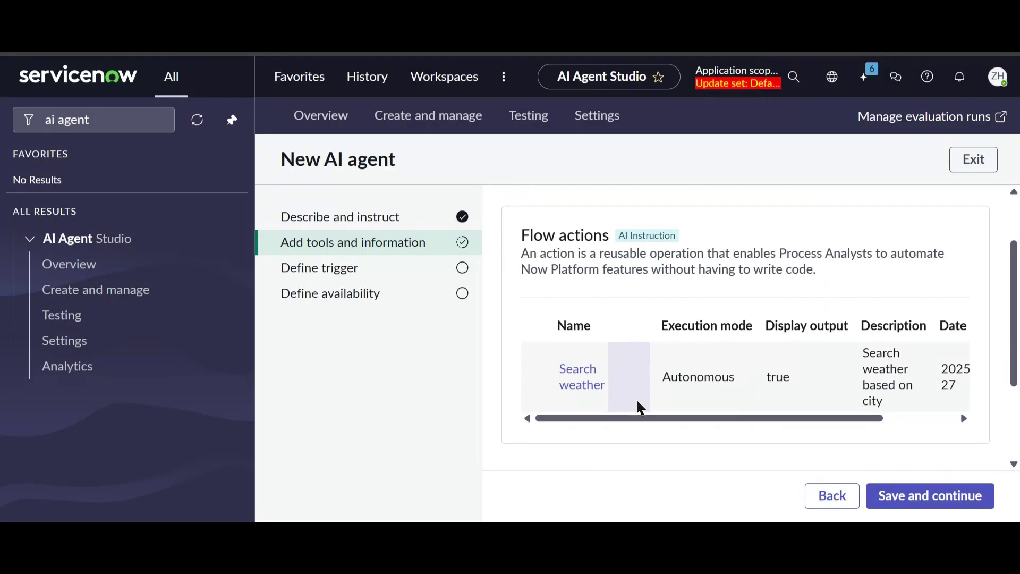
{"action": "left_click", "coordinate": [940, 505]}
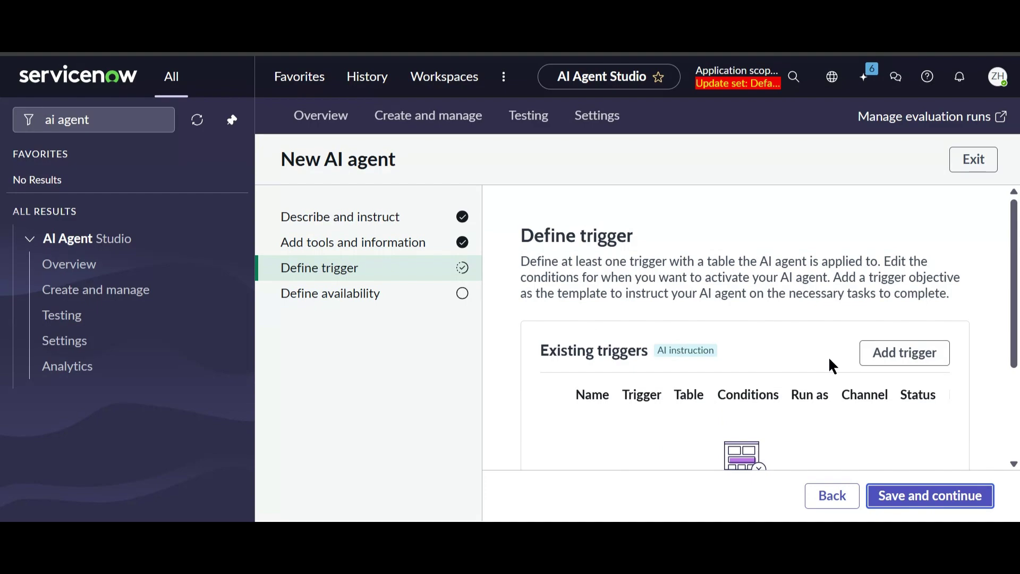
Review the record, scheduled and application trigger types available for the agent without adding a trigger
{"action": "left_click", "coordinate": [904, 360]}
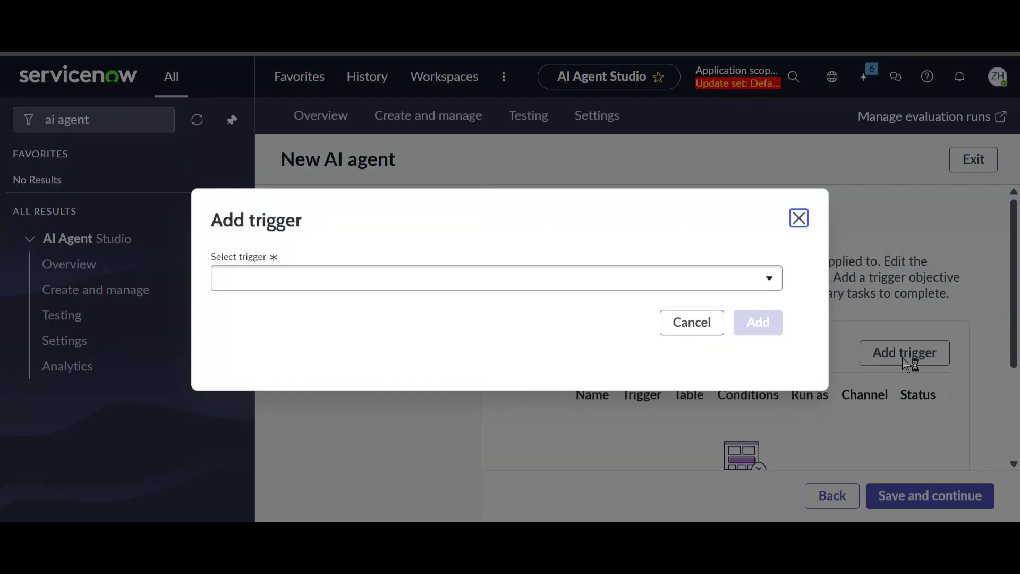
{"action": "left_click", "coordinate": [326, 276]}
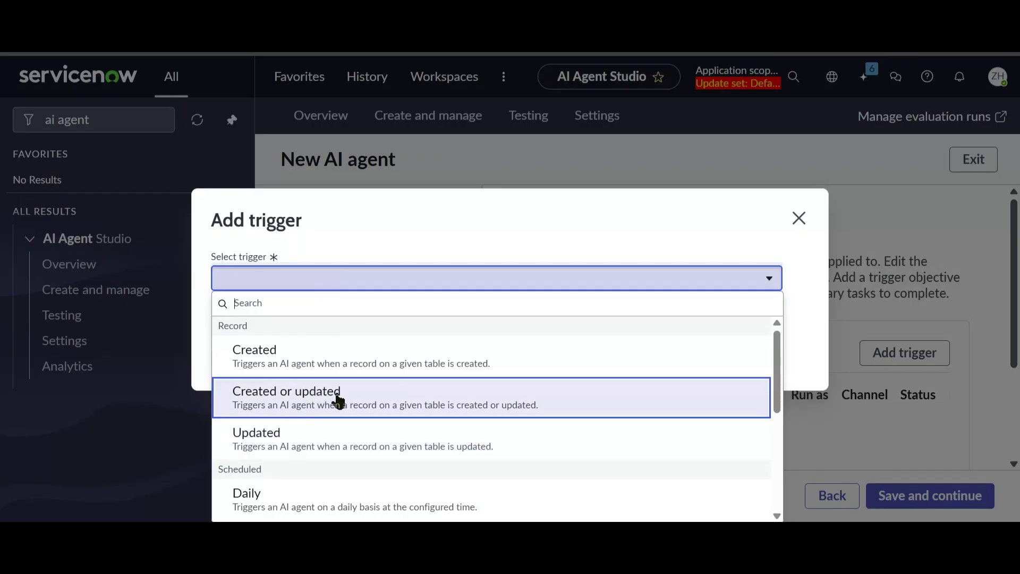
{"action": "scroll", "coordinate": [338, 401], "scroll_direction": "down", "scroll_amount": 3}
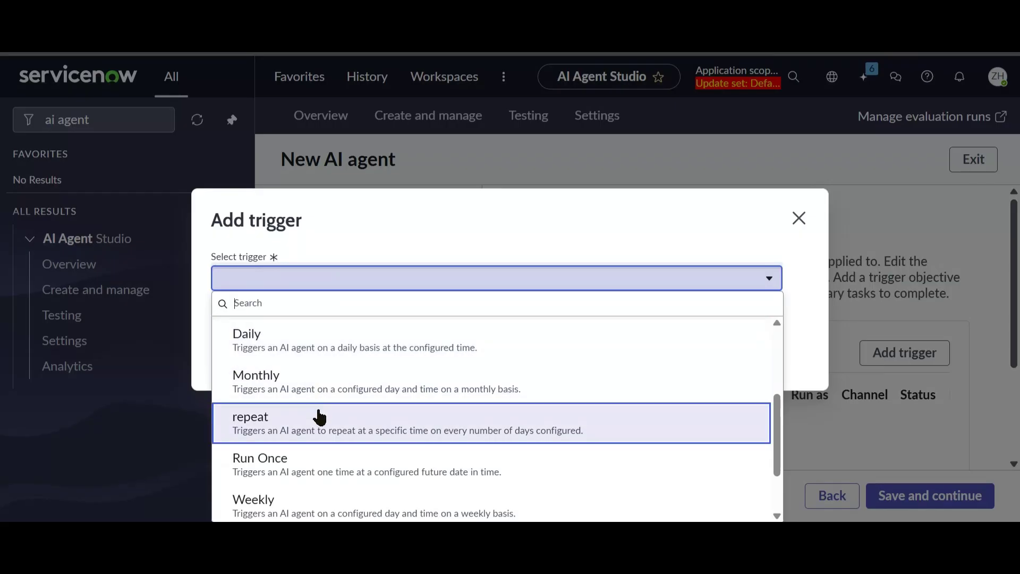
{"action": "scroll", "coordinate": [318, 417], "scroll_direction": "down", "scroll_amount": 2}
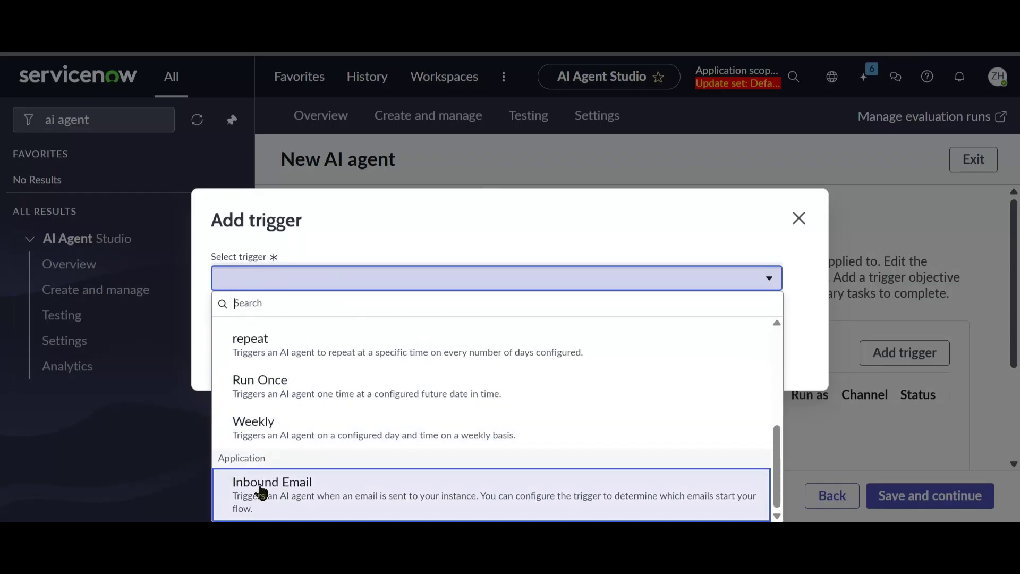
{"action": "scroll", "coordinate": [446, 391], "scroll_direction": "up", "scroll_amount": 1}
{"action": "left_click", "coordinate": [799, 218]}
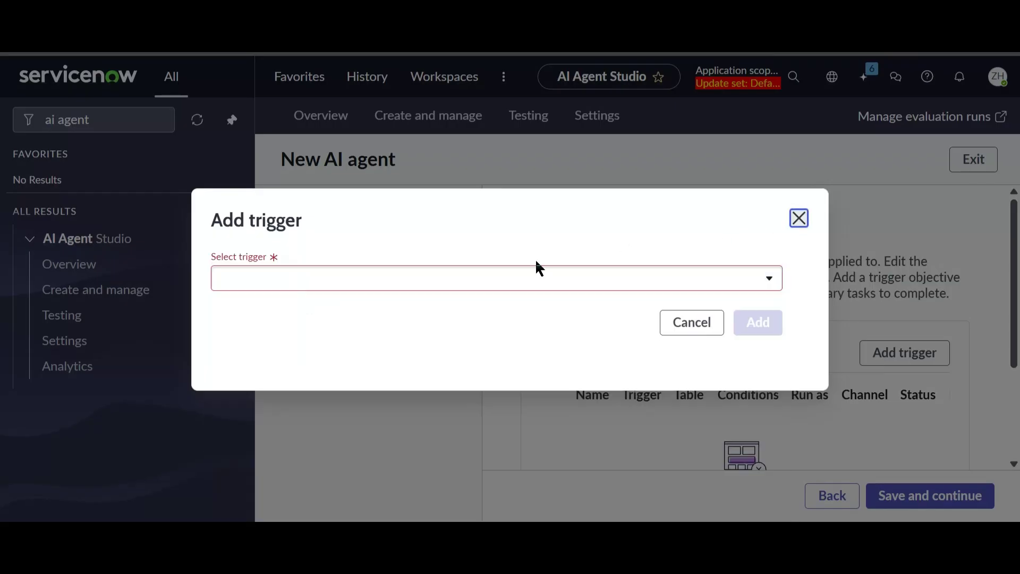
{"action": "key", "text": "Escape"}
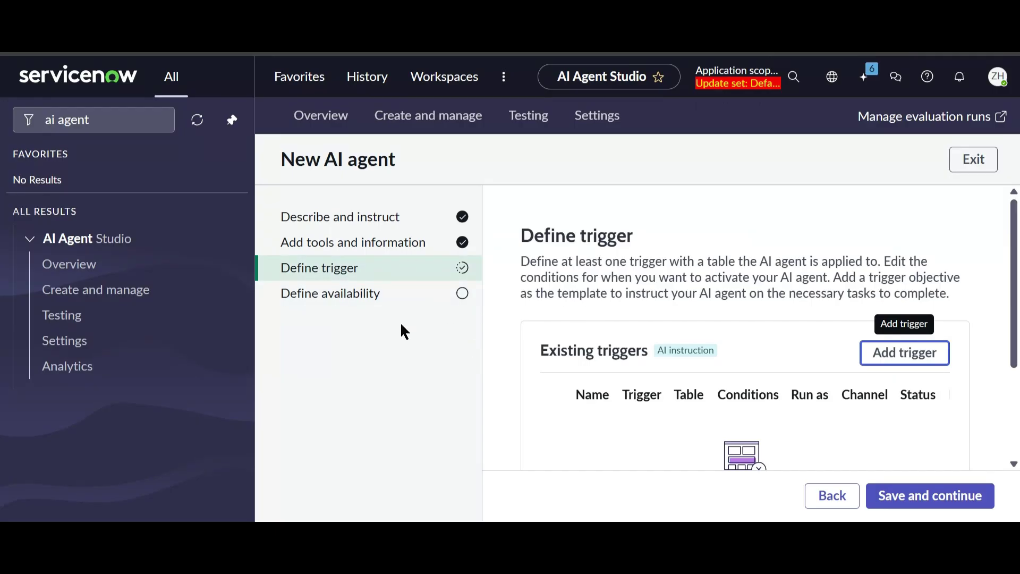
Finish the agent setup without a trigger and test Weather Info Agent with the task "weather in mumbai"
{"action": "left_click", "coordinate": [920, 498]}
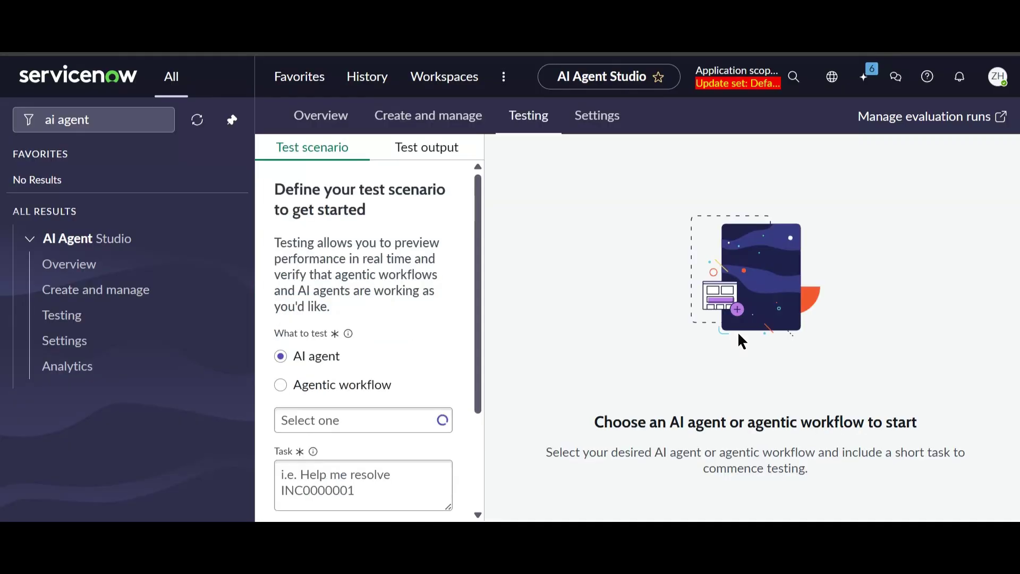
{"action": "scroll", "coordinate": [401, 275], "scroll_direction": "down", "scroll_amount": 2}
{"action": "scroll", "coordinate": [401, 283], "scroll_direction": "up", "scroll_amount": 2}
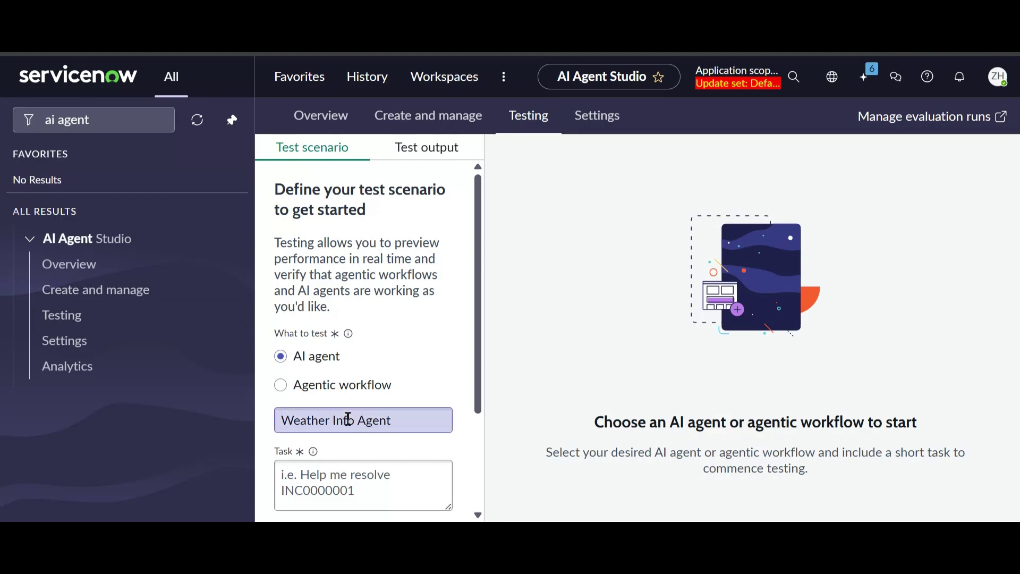
{"action": "scroll", "coordinate": [393, 414], "scroll_direction": "down", "scroll_amount": 2}
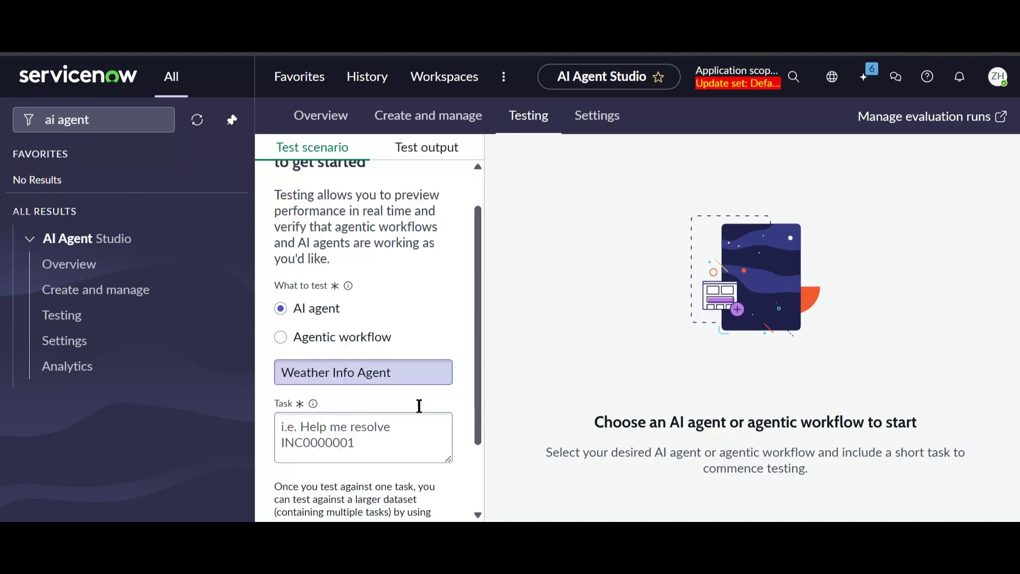
{"action": "left_click", "coordinate": [343, 402]}
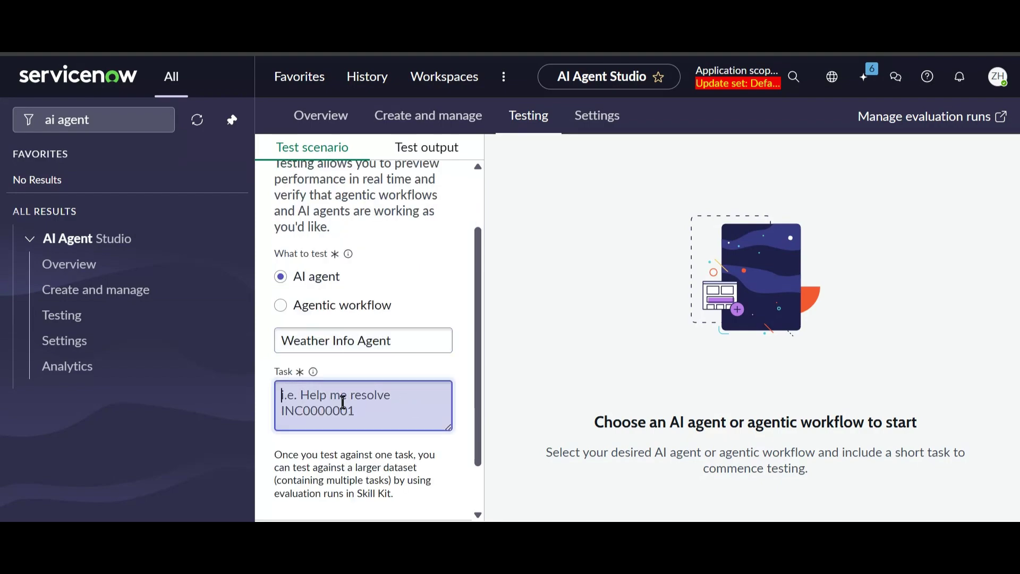
{"action": "type", "text": "weather in m"}
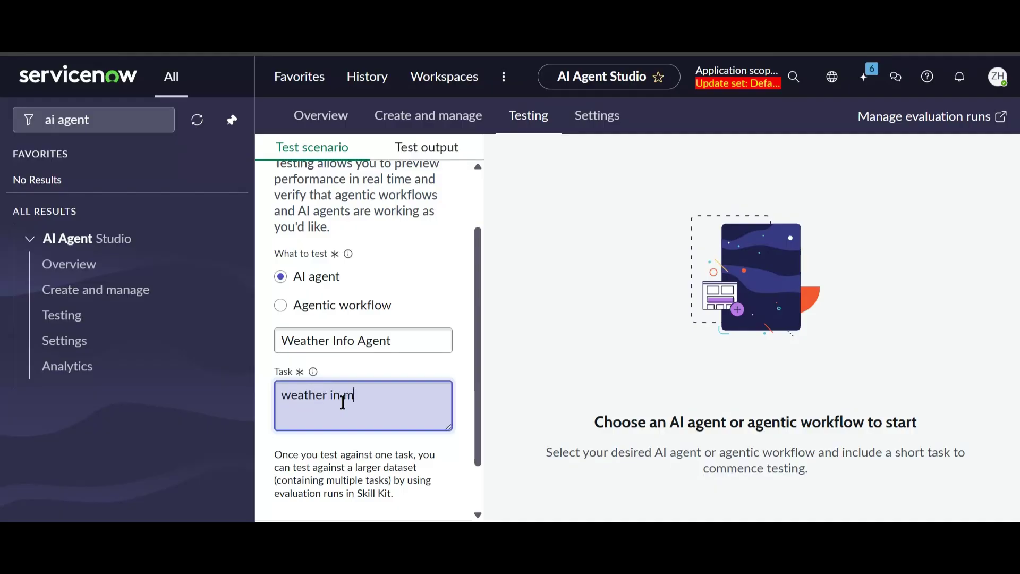
{"action": "type", "text": "umbai"}
{"action": "scroll", "coordinate": [372, 382], "scroll_direction": "down", "scroll_amount": 2}
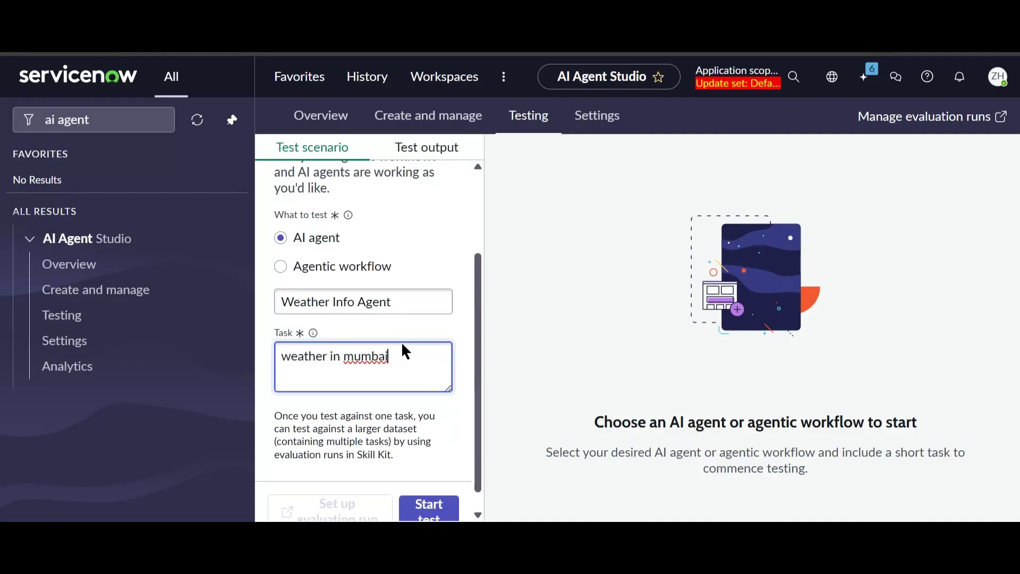
{"action": "left_click", "coordinate": [428, 490]}
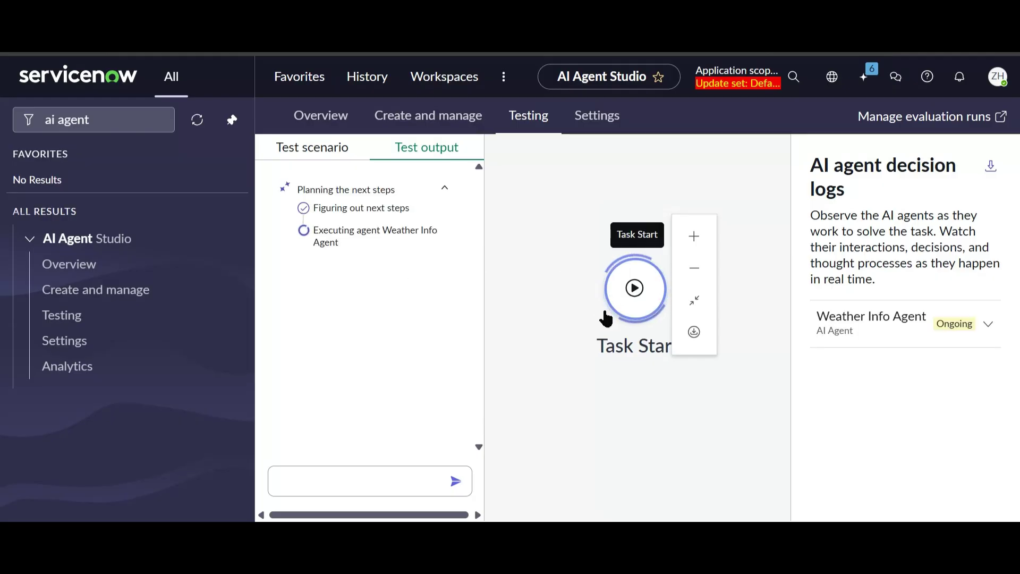
Examine the Weather Info Agent's decision log and the full weather response in the test output, including the humidity value
{"action": "left_click", "coordinate": [988, 327]}
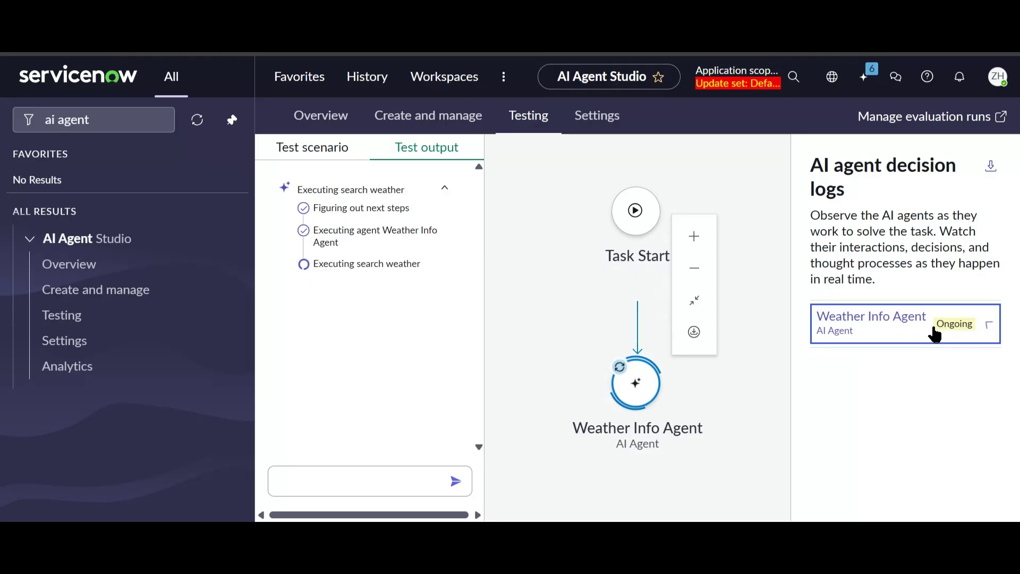
{"action": "scroll", "coordinate": [898, 326], "scroll_direction": "down", "scroll_amount": 10}
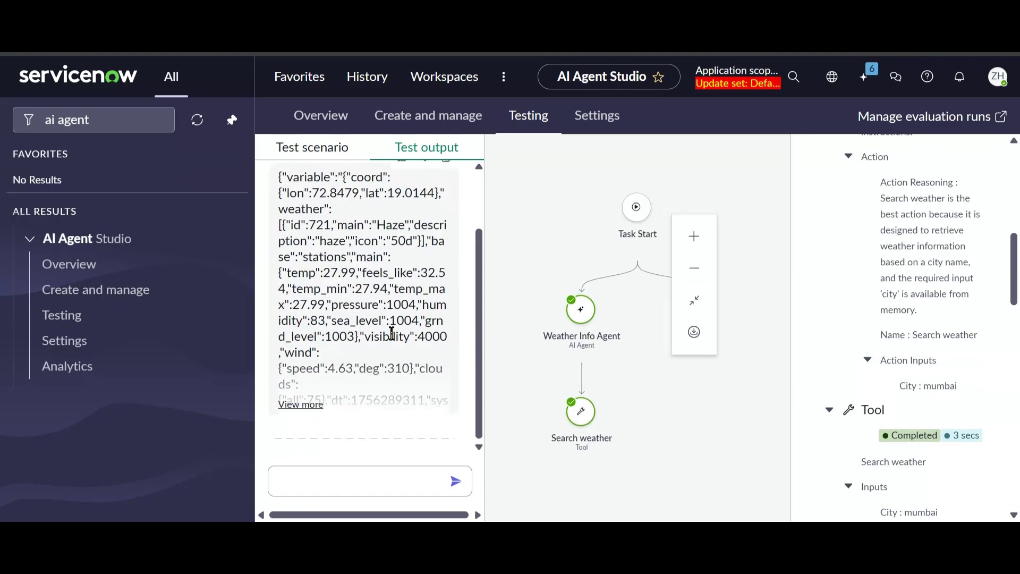
{"action": "left_click", "coordinate": [290, 405]}
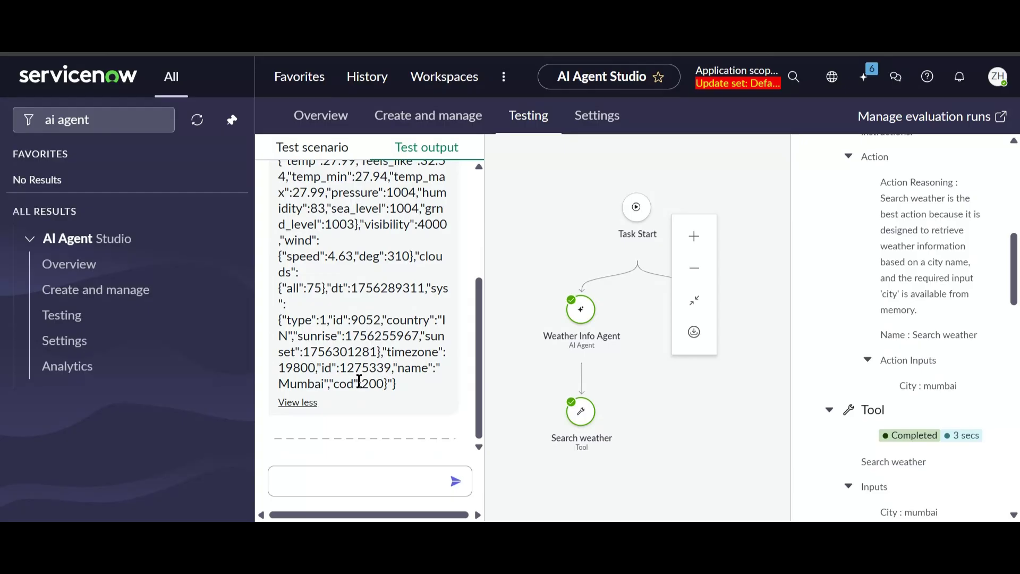
{"action": "scroll", "coordinate": [359, 381], "scroll_direction": "up", "scroll_amount": 2}
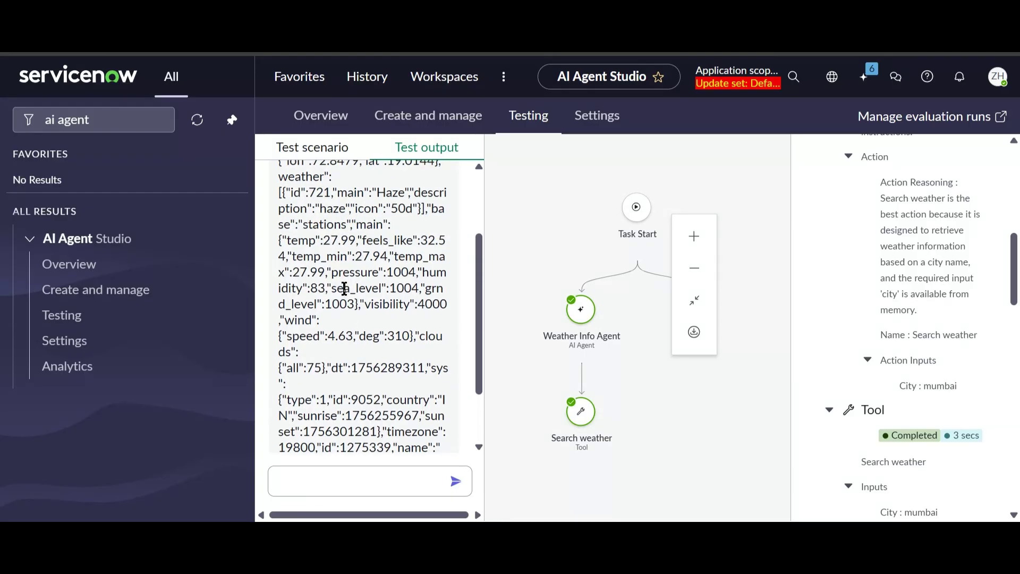
{"action": "double_click", "coordinate": [290, 288]}
{"action": "double_click", "coordinate": [317, 287]}
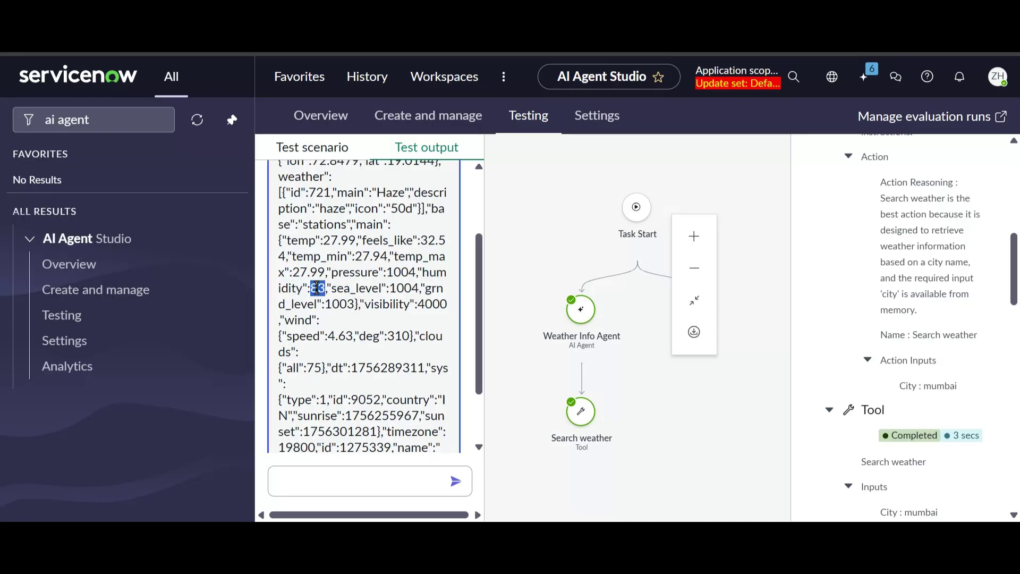
{"action": "scroll", "coordinate": [403, 301], "scroll_direction": "down", "scroll_amount": 2}
{"action": "scroll", "coordinate": [403, 301], "scroll_direction": "up", "scroll_amount": 4}
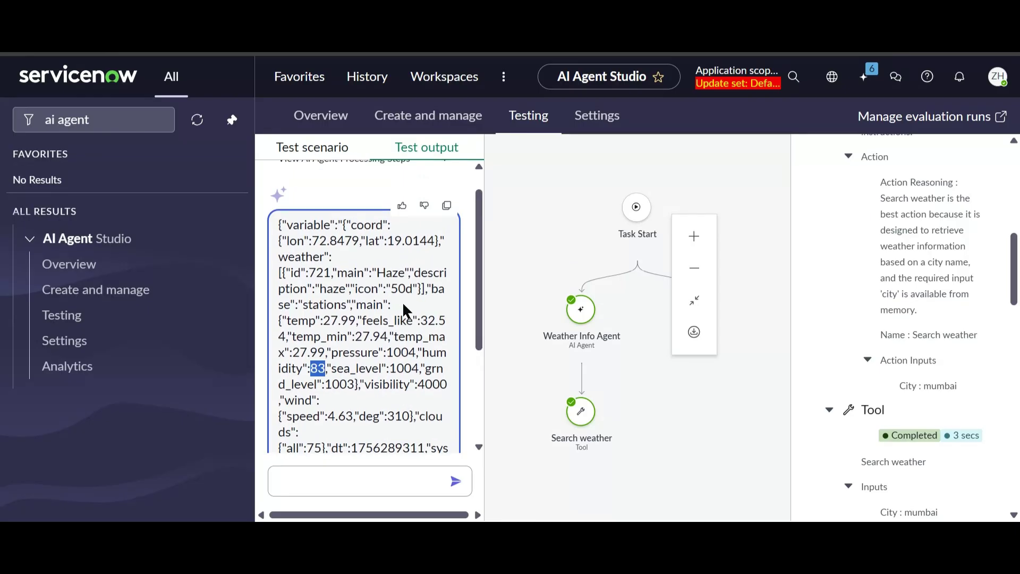
Start another new AI agent and open Now Assist generation for its description and instructions
{"action": "left_click", "coordinate": [444, 127]}
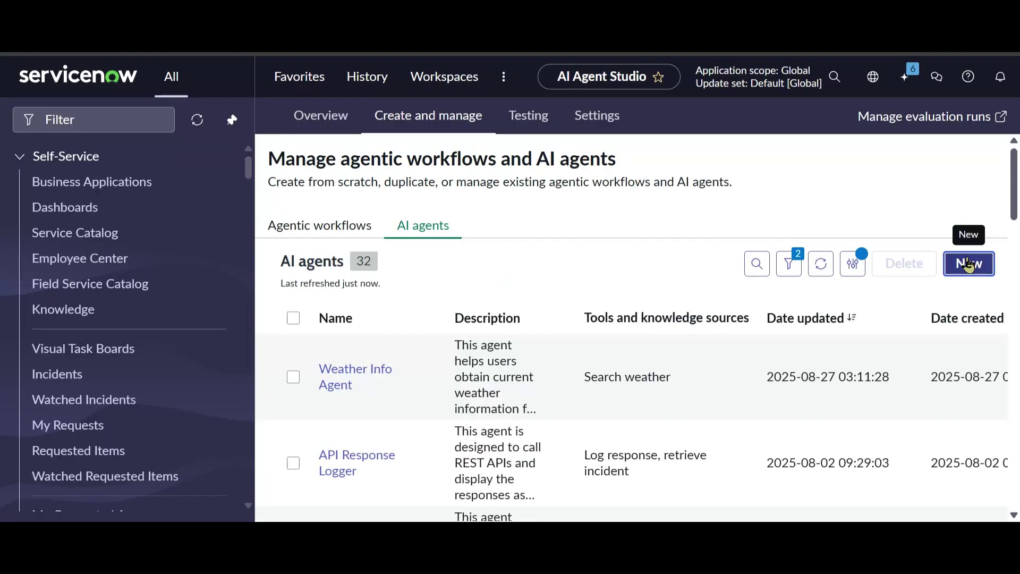
{"action": "left_click", "coordinate": [966, 262]}
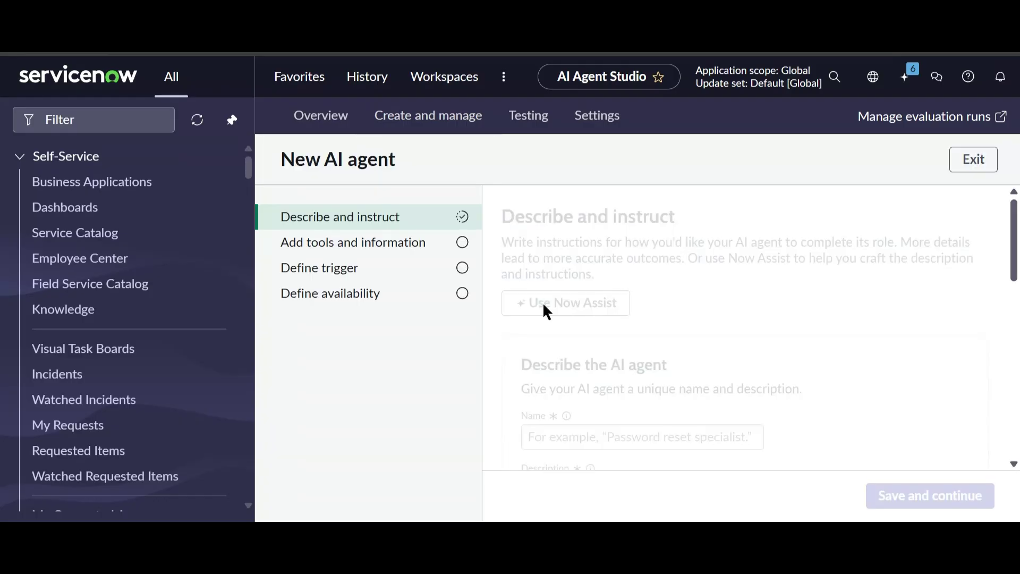
{"action": "left_click", "coordinate": [626, 303]}
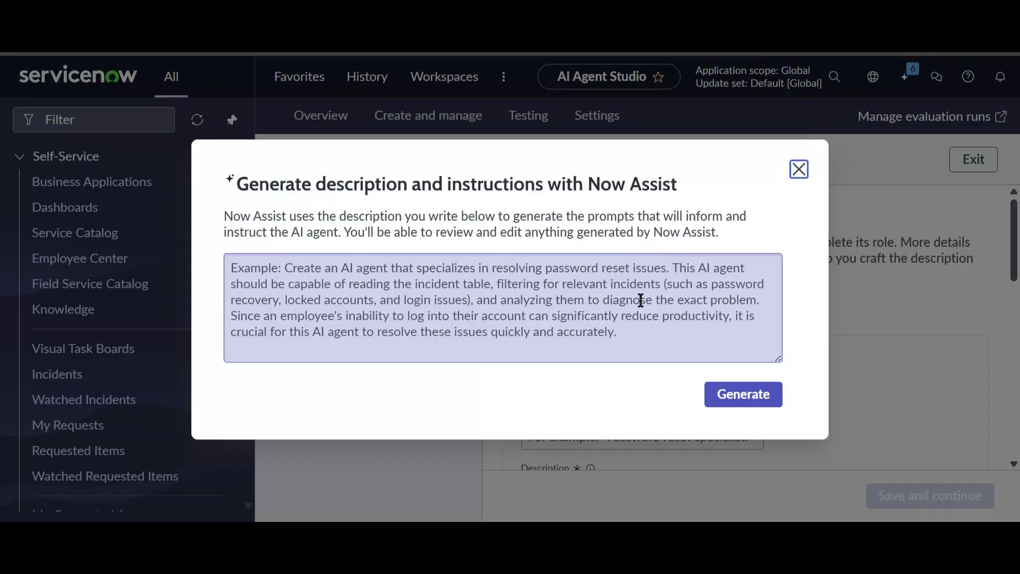
Generate the agent from "Take weather conditions and based on temparature and humidity find out if its suitable to travel to that city or not"
{"action": "left_click", "coordinate": [478, 307]}
{"action": "type", "text": "T"}
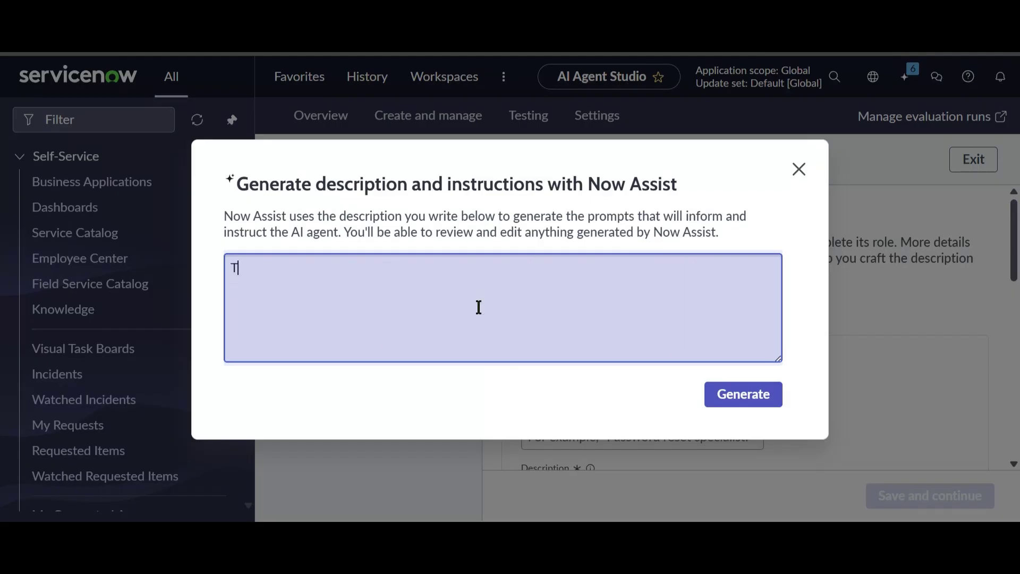
{"action": "type", "text": "ake weather conditiona"}
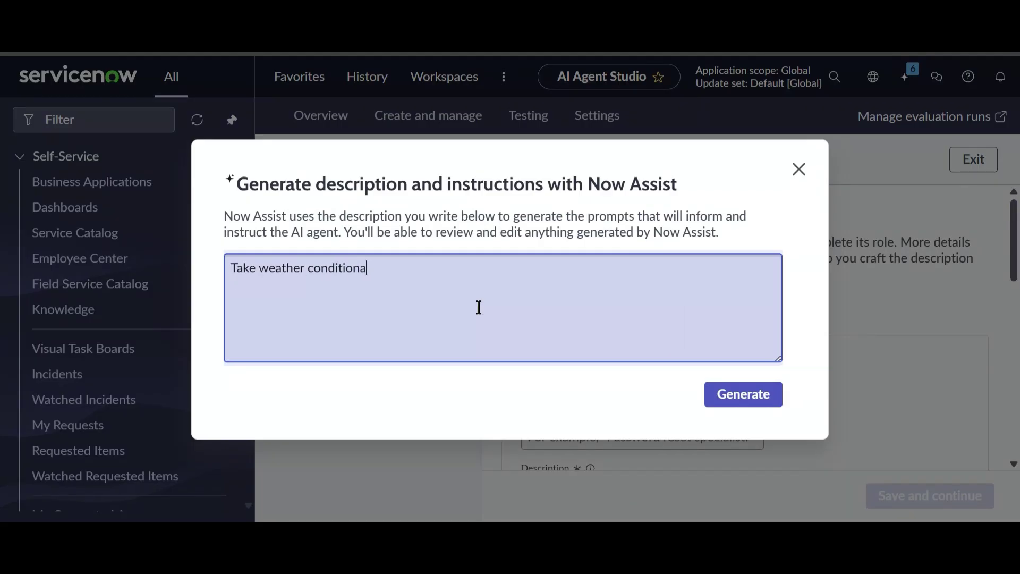
{"action": "key", "text": "BackSpace"}
{"action": "type", "text": "s and based on temp"}
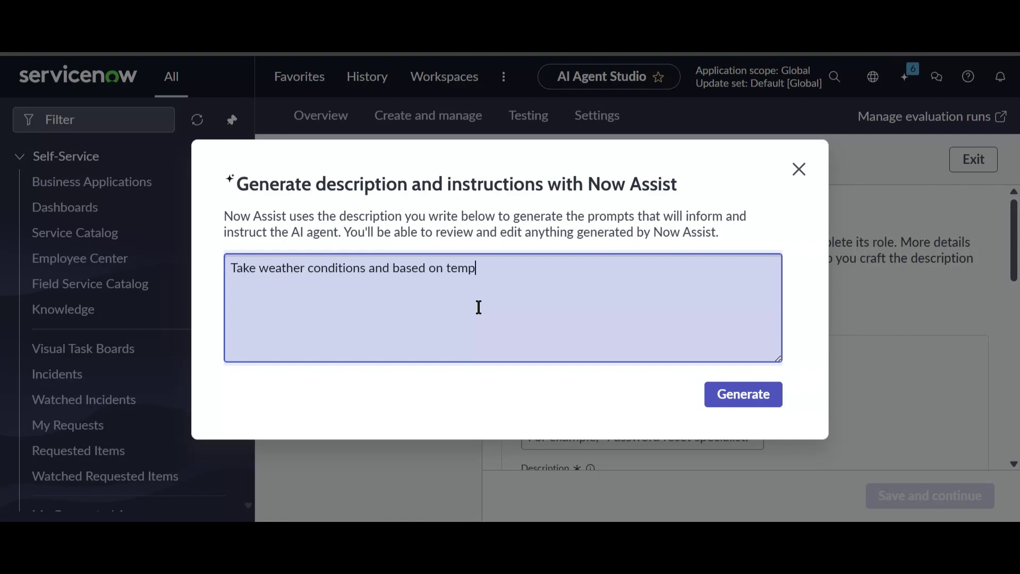
{"action": "type", "text": "arature an"}
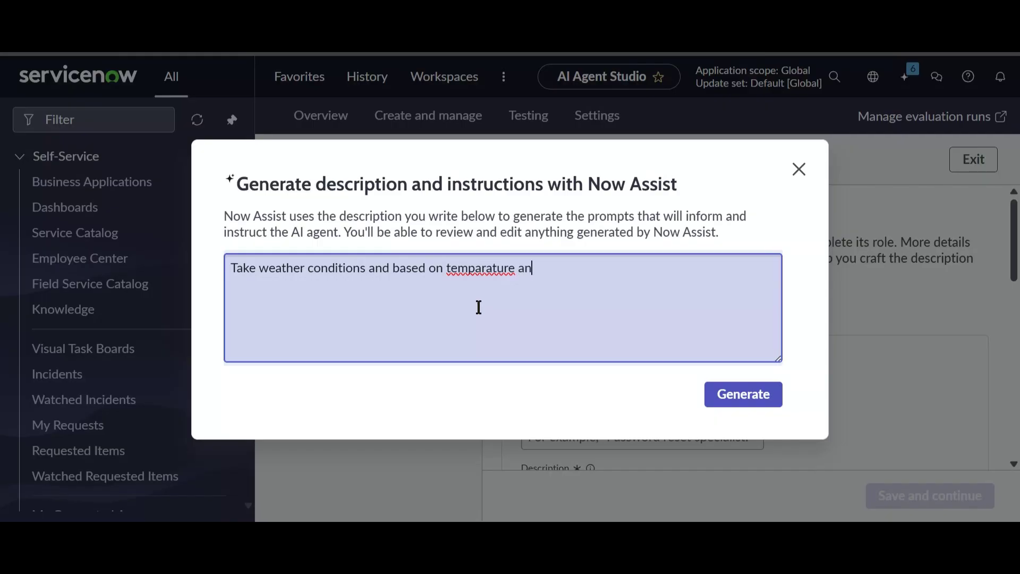
{"action": "type", "text": "d humidity find out if its suitable to trave"}
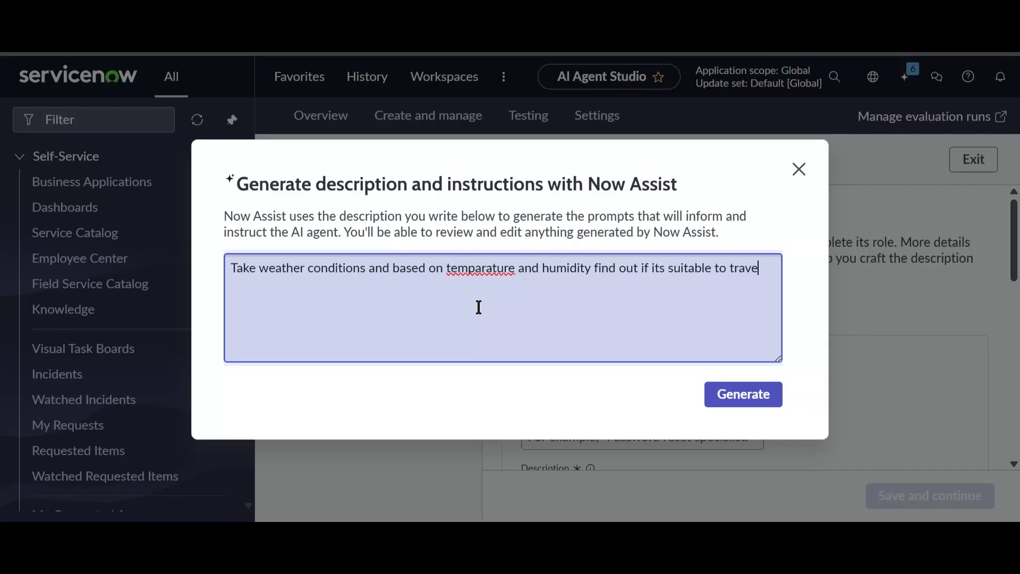
{"action": "type", "text": "that city or not"}
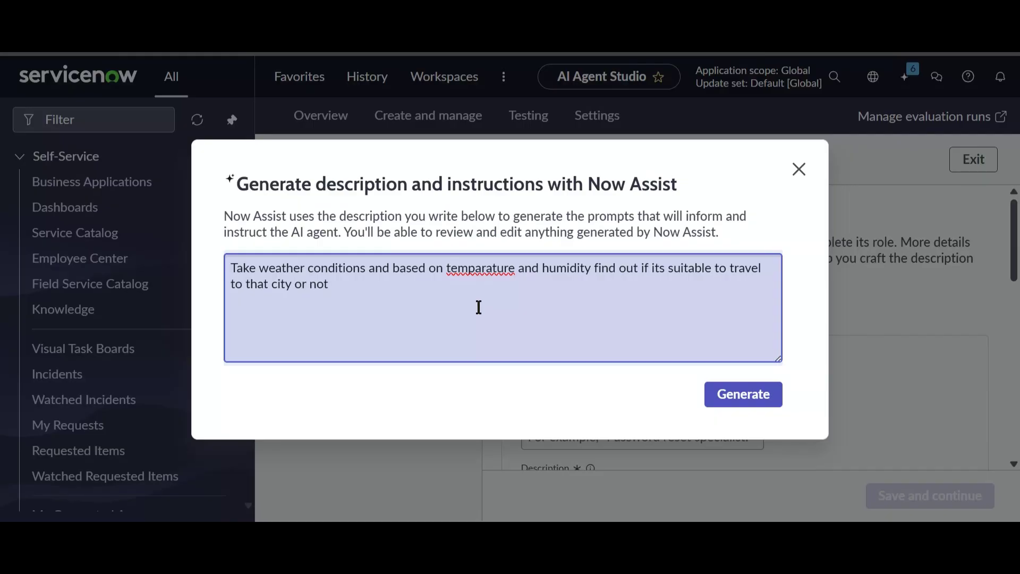
{"action": "left_click", "coordinate": [765, 404]}
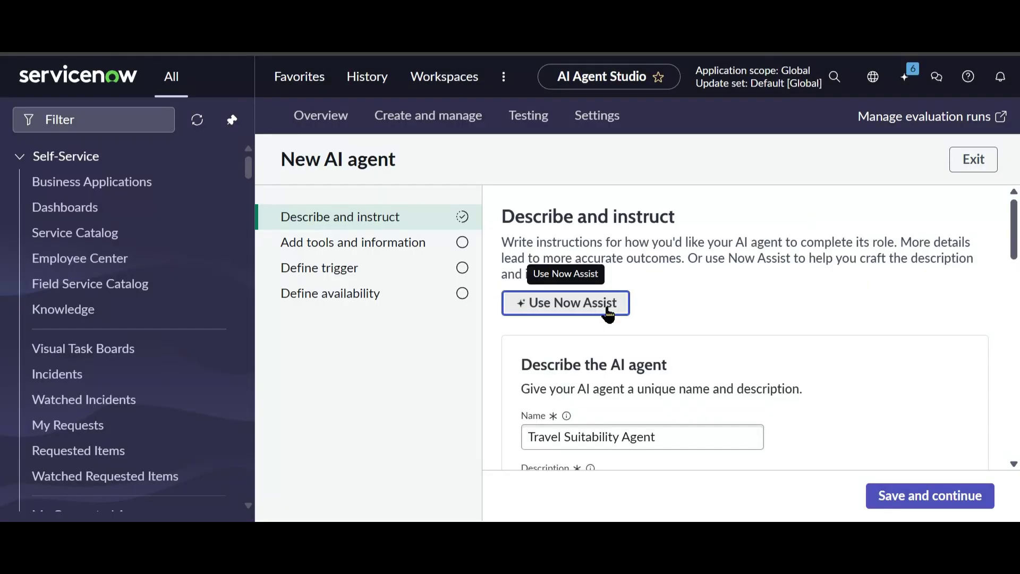
Review the generated name, description and instructions of the Travel Suitability Agent and save them
{"action": "scroll", "coordinate": [663, 239], "scroll_direction": "down", "scroll_amount": 3}
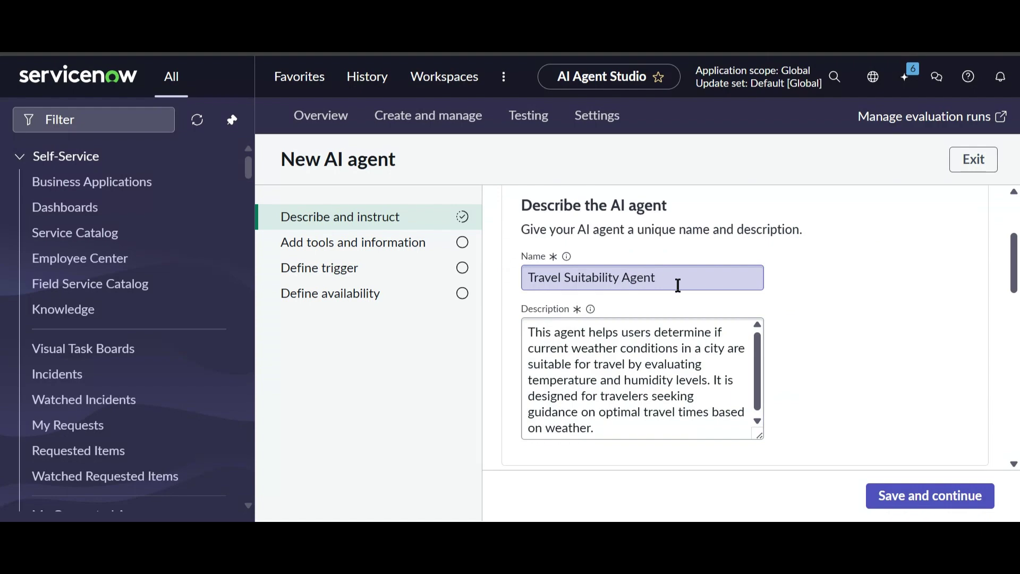
{"action": "scroll", "coordinate": [678, 286], "scroll_direction": "down", "scroll_amount": 2}
{"action": "scroll", "coordinate": [635, 297], "scroll_direction": "down", "scroll_amount": 1}
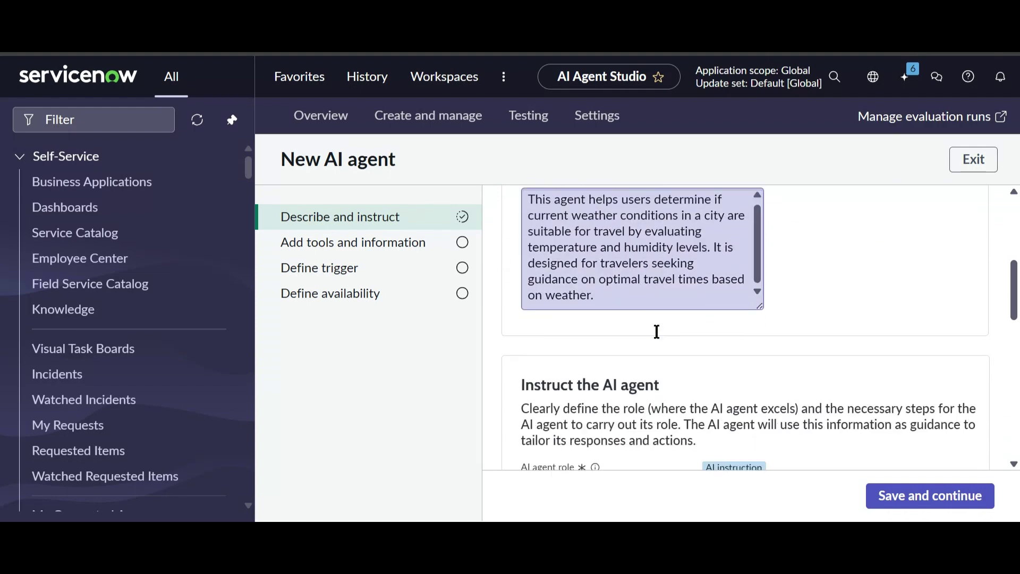
{"action": "scroll", "coordinate": [656, 332], "scroll_direction": "down", "scroll_amount": 7}
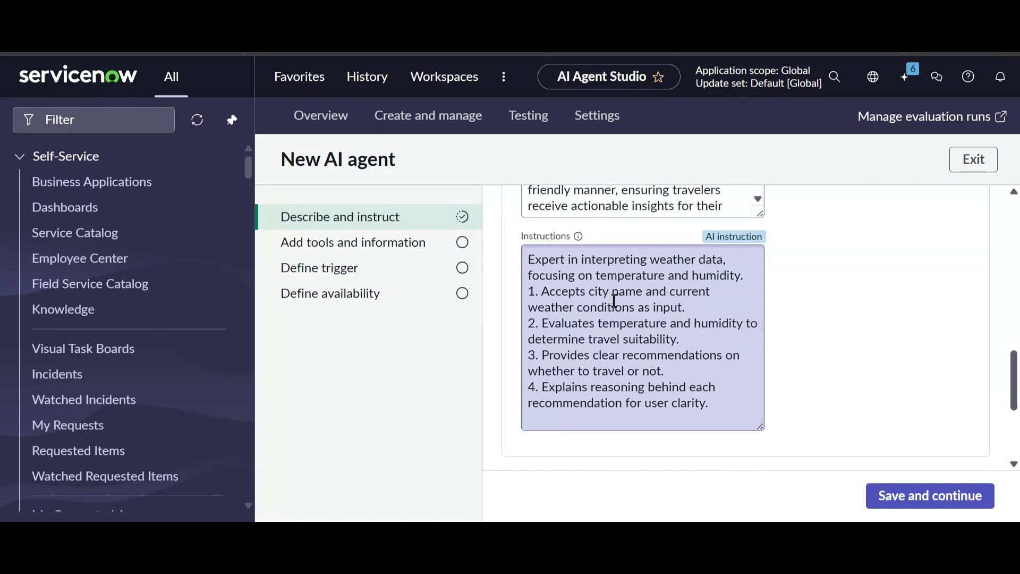
{"action": "left_click", "coordinate": [928, 496]}
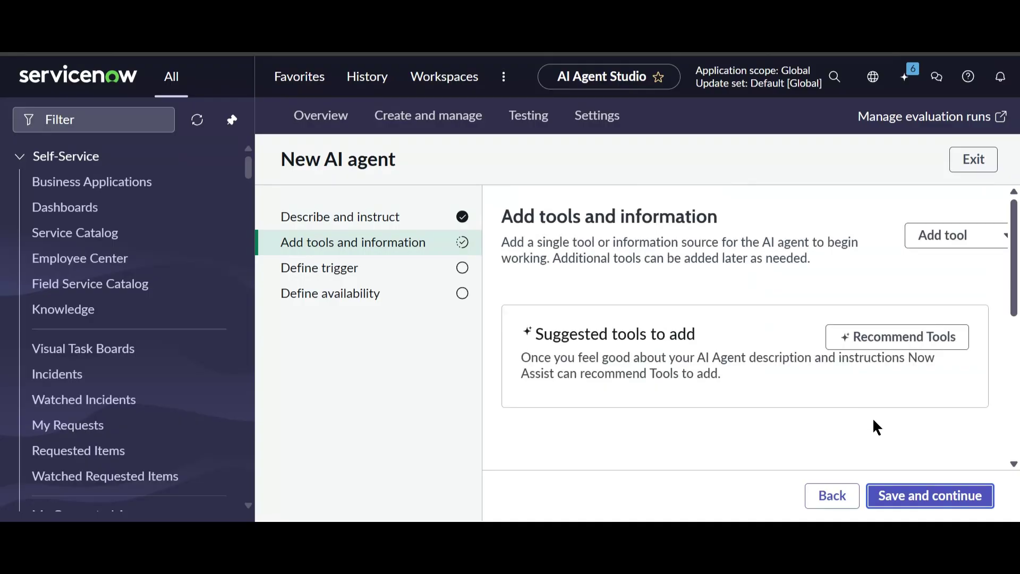
Start adding a flow action tool, then in Workflow Studio review the "Travel Plan based on weather" action's script and copy its name
{"action": "left_click", "coordinate": [940, 237]}
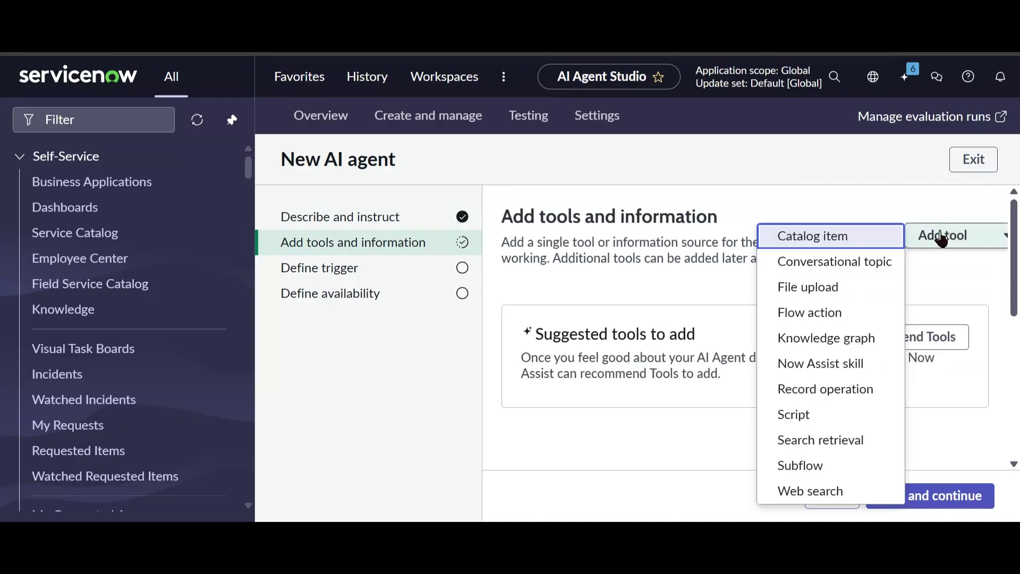
{"action": "left_click", "coordinate": [825, 313]}
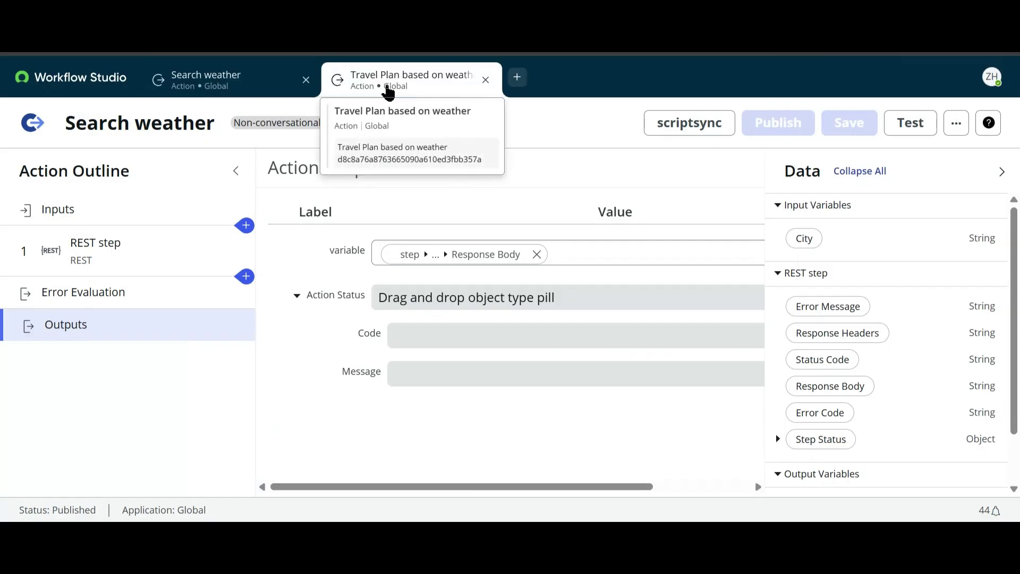
{"action": "left_click", "coordinate": [442, 82]}
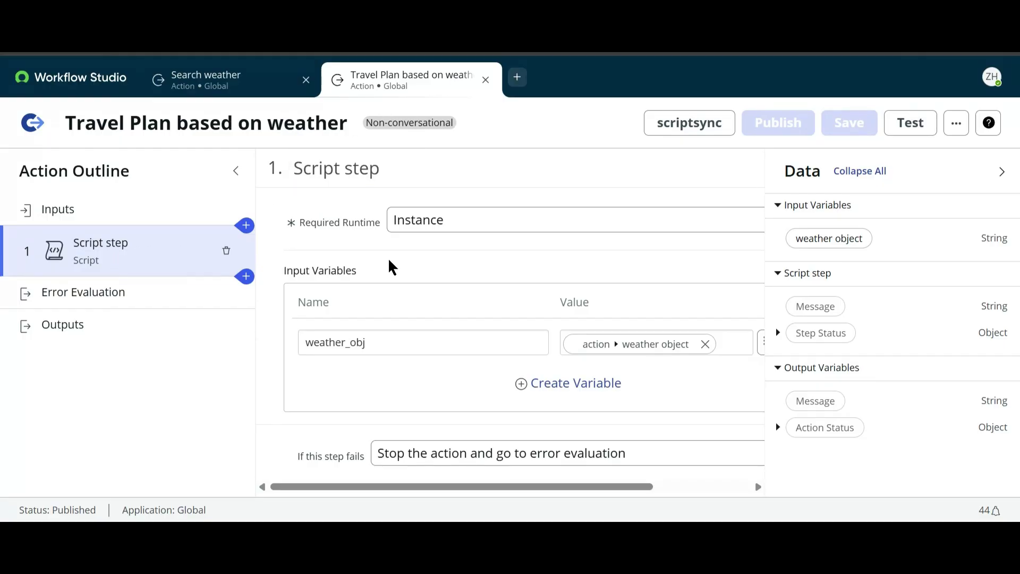
{"action": "scroll", "coordinate": [398, 264], "scroll_direction": "down", "scroll_amount": 5}
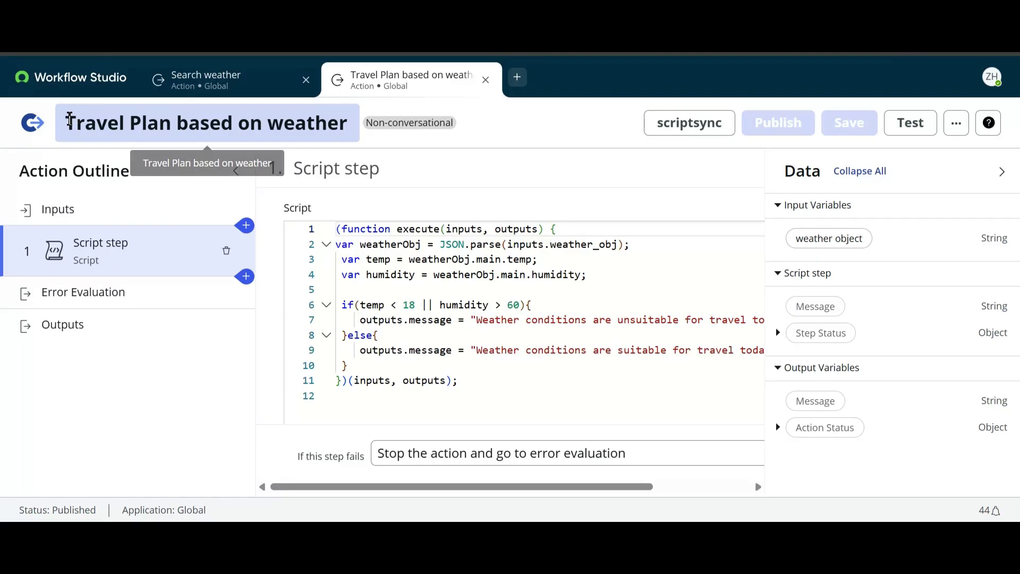
{"action": "left_click_drag", "start_coordinate": [67, 115], "coordinate": [356, 123]}
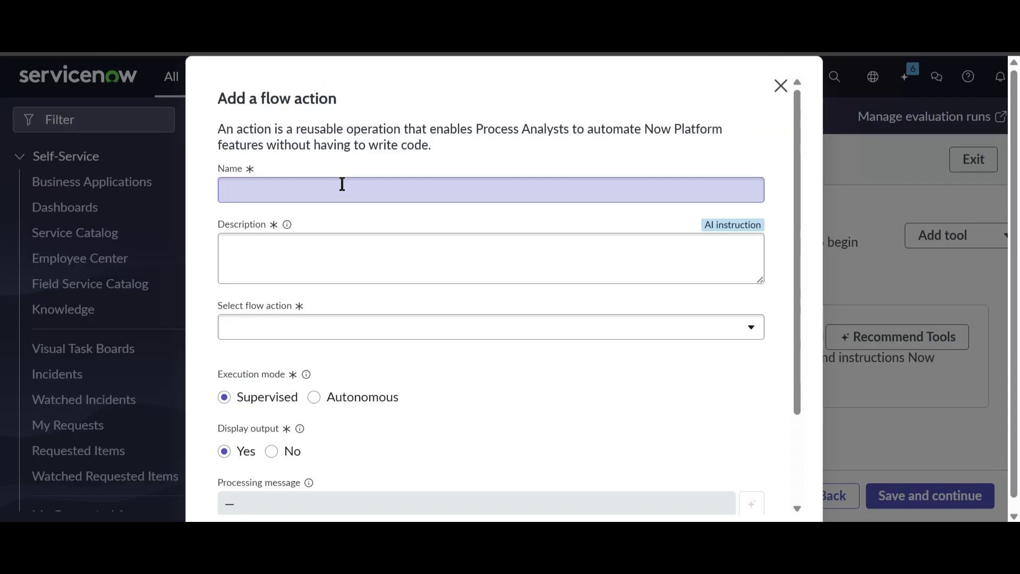
Name and describe the flow action tool "Travel Plan based on weather" and select the flow action of the same name
{"action": "left_click", "coordinate": [341, 186]}
{"action": "key", "text": "ctrl+v"}
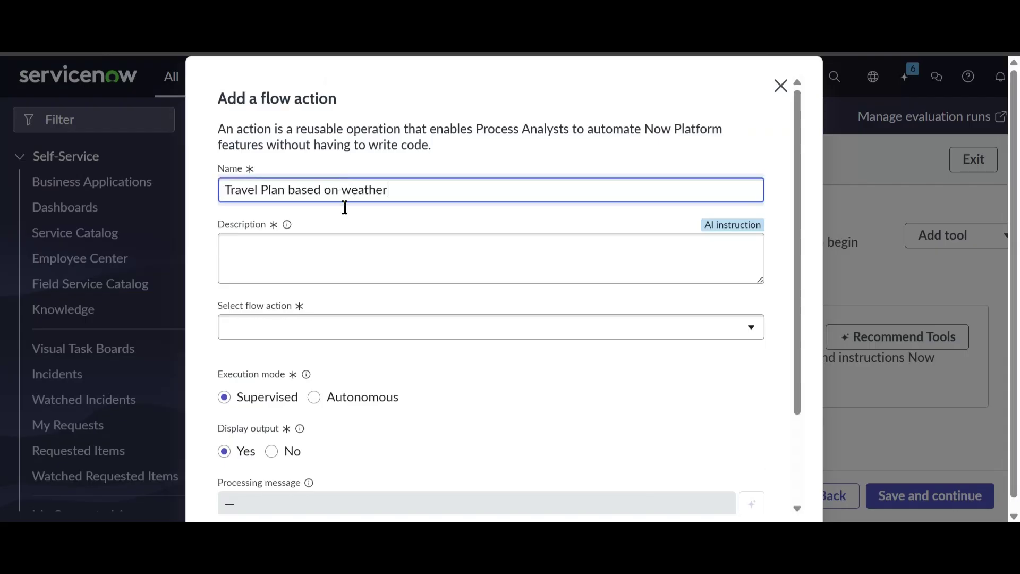
{"action": "left_click", "coordinate": [314, 260]}
{"action": "key", "text": "ctrl+v"}
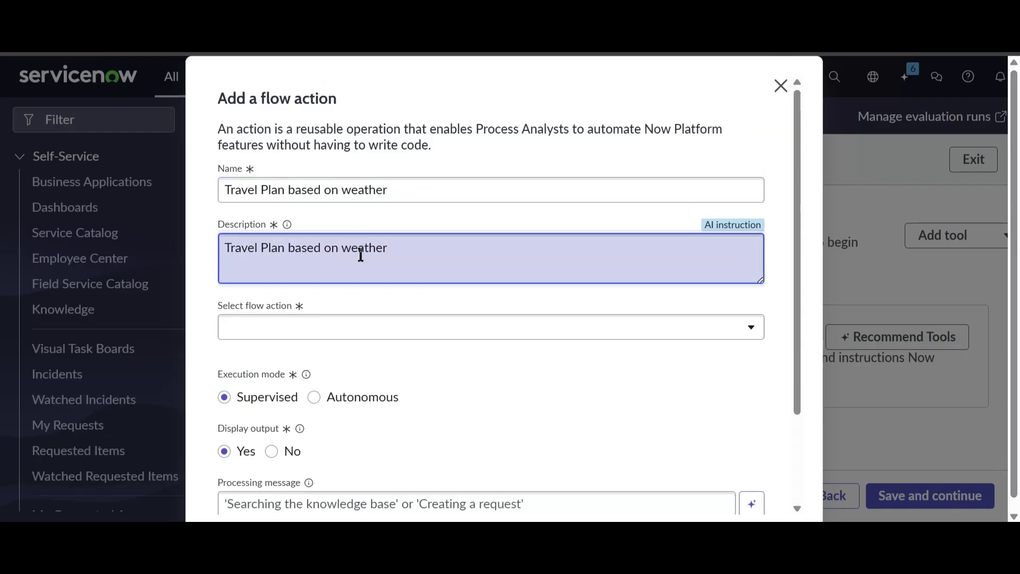
{"action": "left_click", "coordinate": [324, 330]}
{"action": "key", "text": "ctrl+v"}
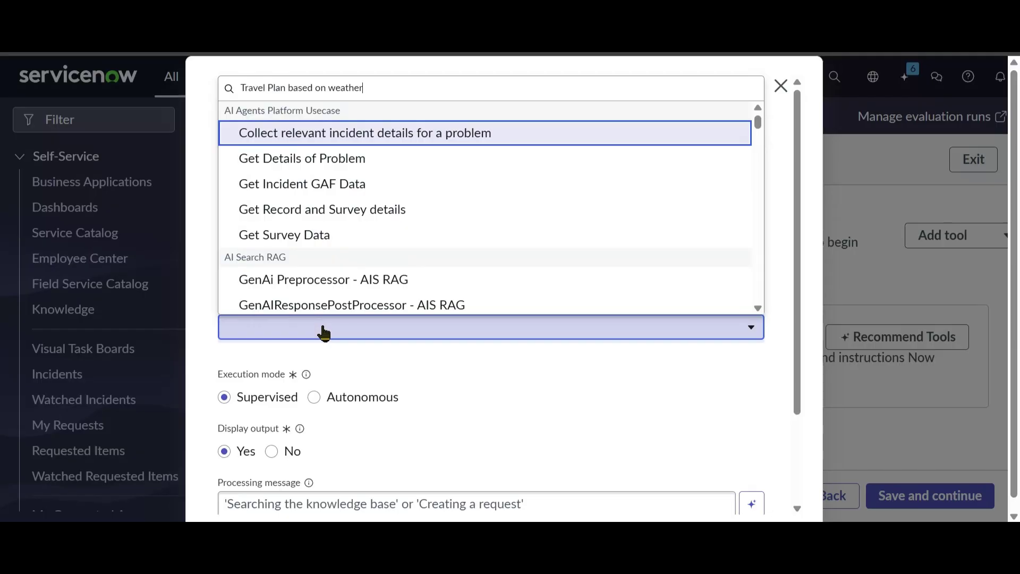
{"action": "left_click", "coordinate": [317, 299]}
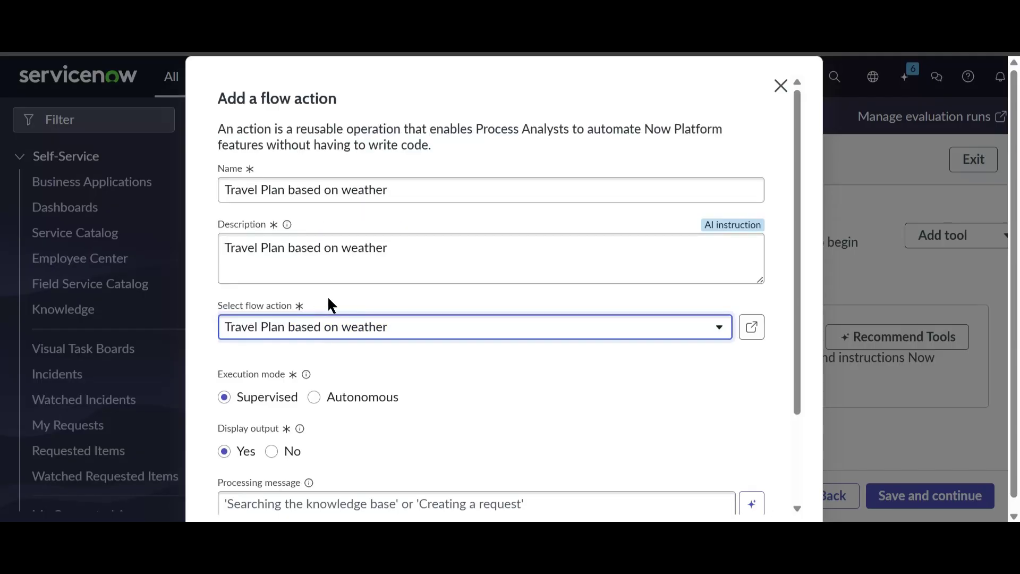
Set the flow action's execution mode to Autonomous and add the tool to the agent
{"action": "scroll", "coordinate": [437, 338], "scroll_direction": "down", "scroll_amount": 3}
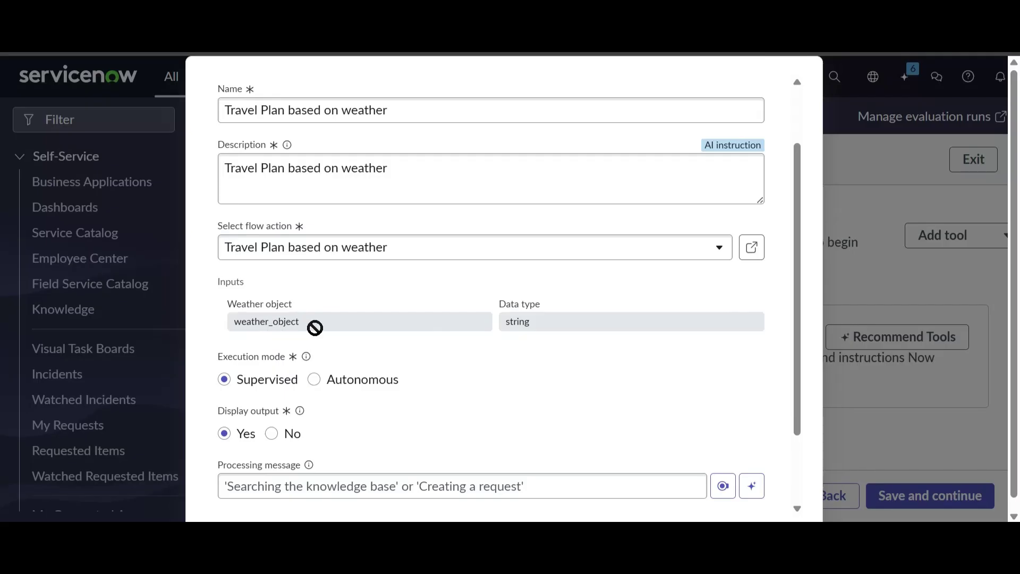
{"action": "left_click", "coordinate": [313, 376]}
{"action": "scroll", "coordinate": [378, 339], "scroll_direction": "down", "scroll_amount": 3}
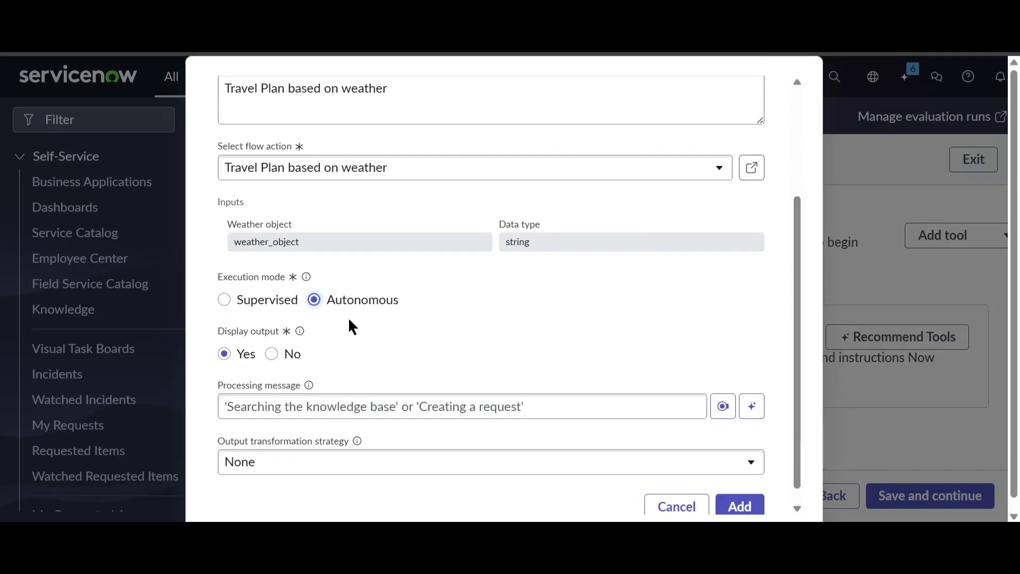
{"action": "scroll", "coordinate": [369, 330], "scroll_direction": "down", "scroll_amount": 1}
{"action": "left_click", "coordinate": [733, 486]}
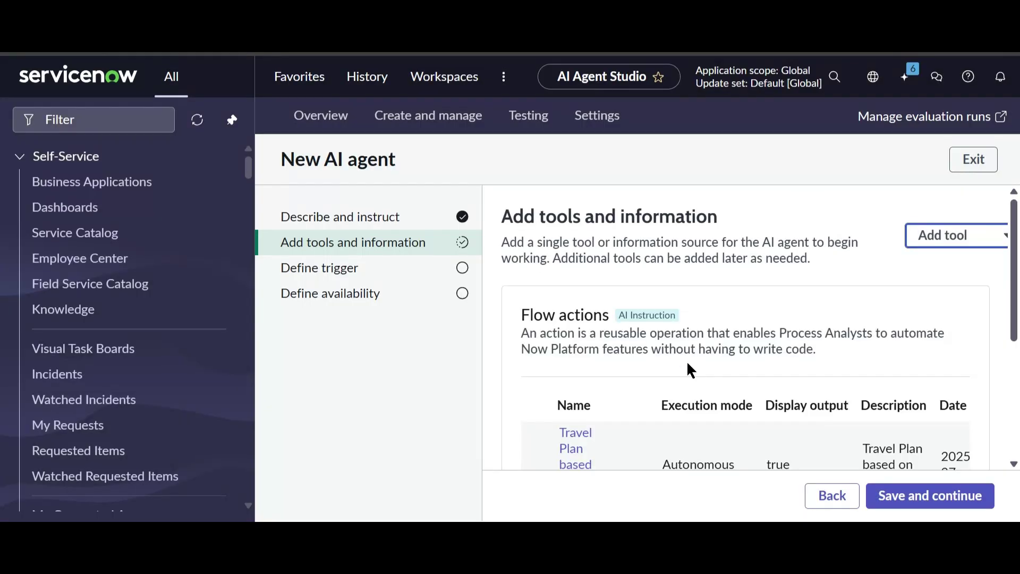
Finish the Travel Suitability Agent setup without a trigger, save it for testing and go to the area for creating and managing agents
{"action": "scroll", "coordinate": [687, 361], "scroll_direction": "down", "scroll_amount": 1}
{"action": "left_click", "coordinate": [929, 501]}
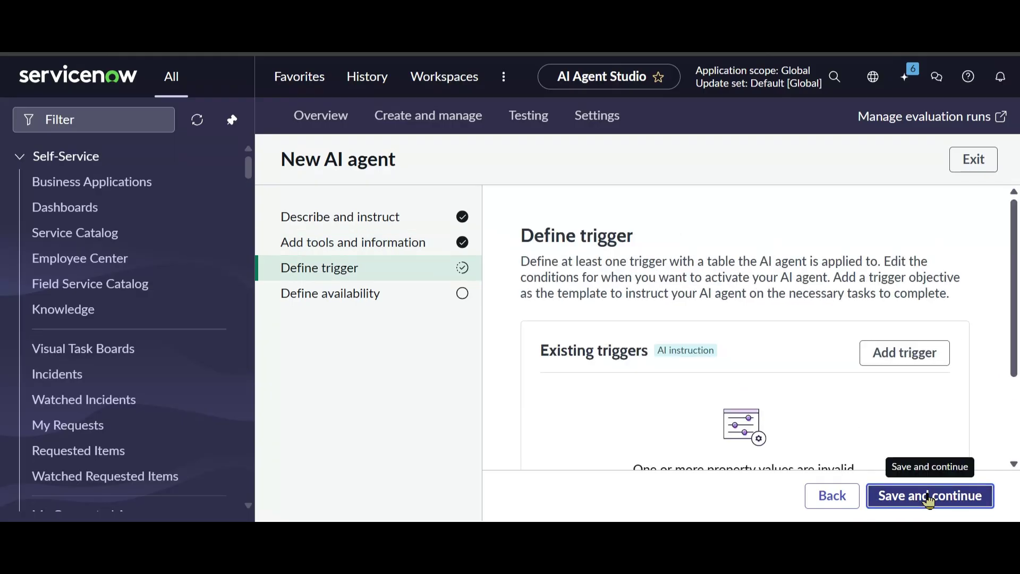
{"action": "left_click", "coordinate": [929, 501]}
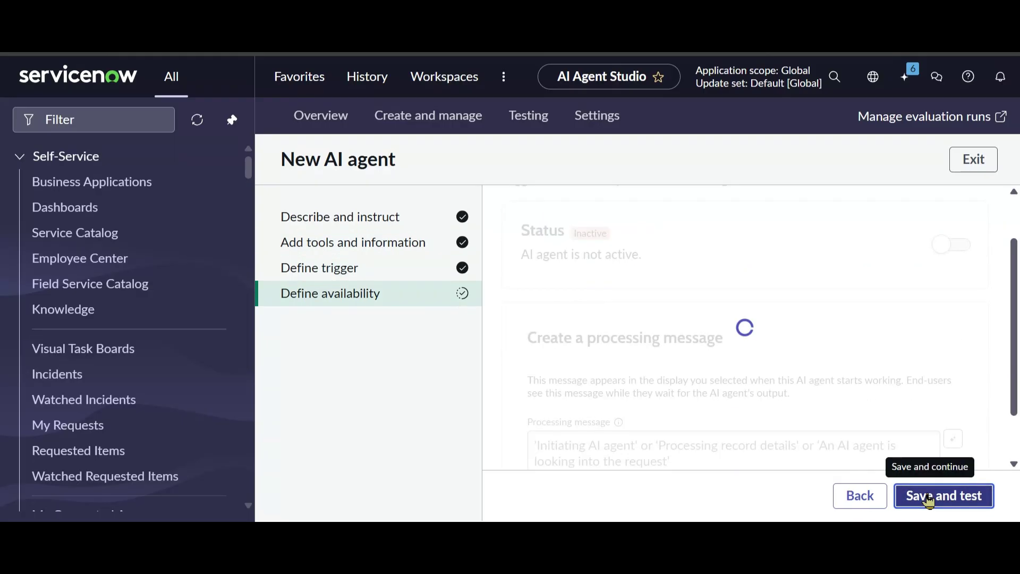
{"action": "left_click", "coordinate": [929, 501]}
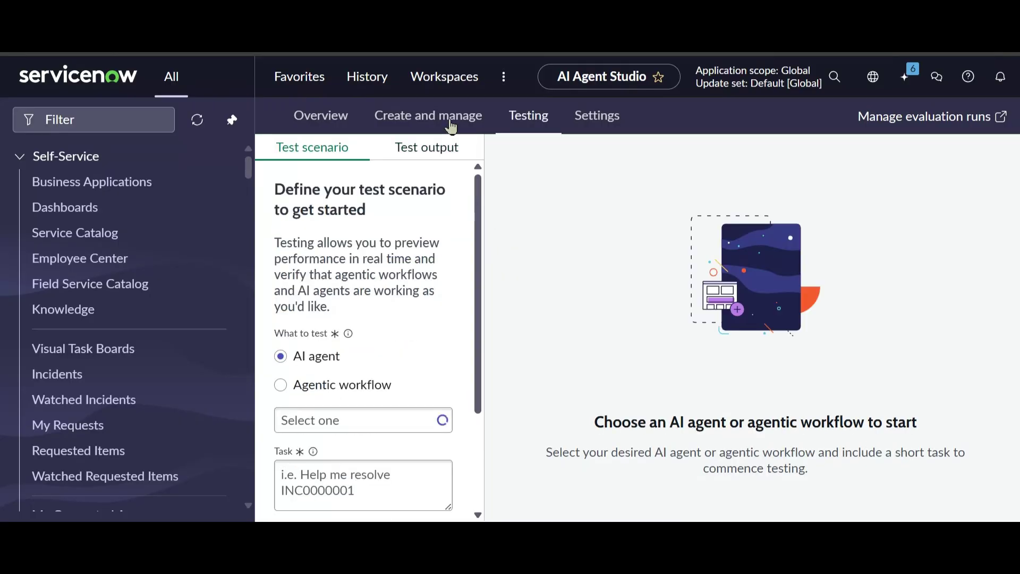
{"action": "left_click", "coordinate": [451, 127]}
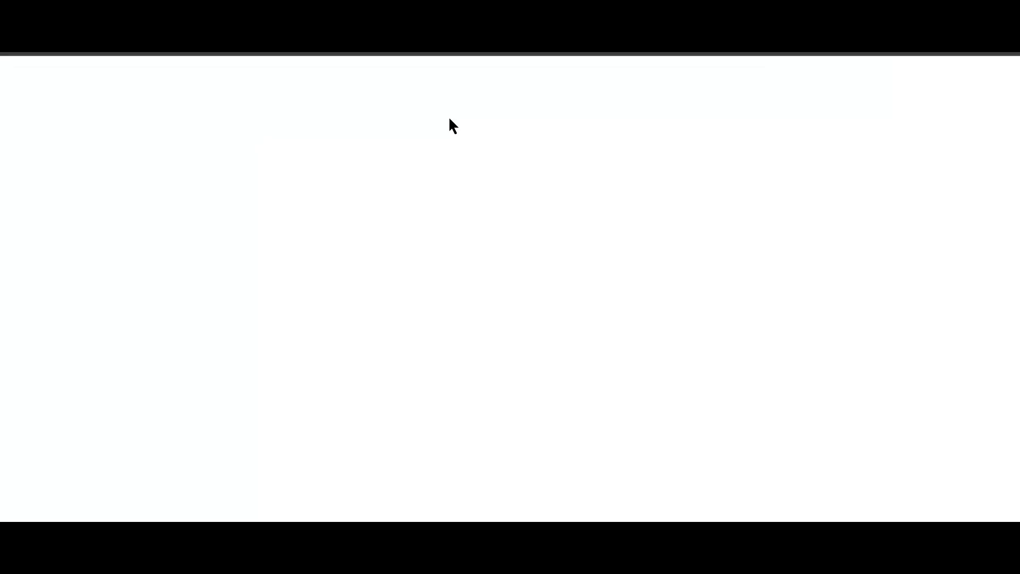
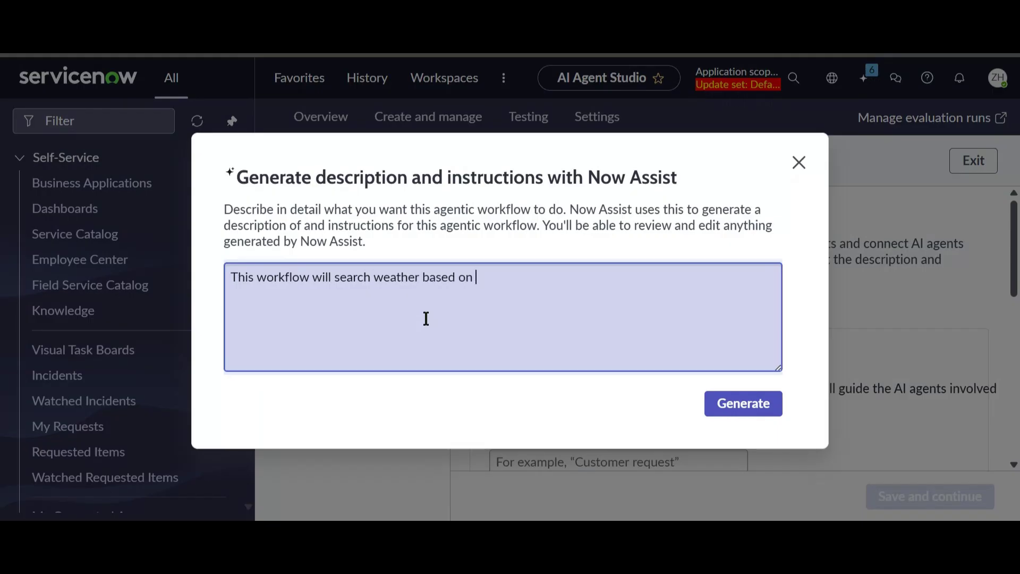
Generate the agentic workflow from "This workflow will search weather based on city name and then based on temparature and humidity suggestswhether its suitable to travel or not"
{"action": "type", "text": "on city name and then ba"}
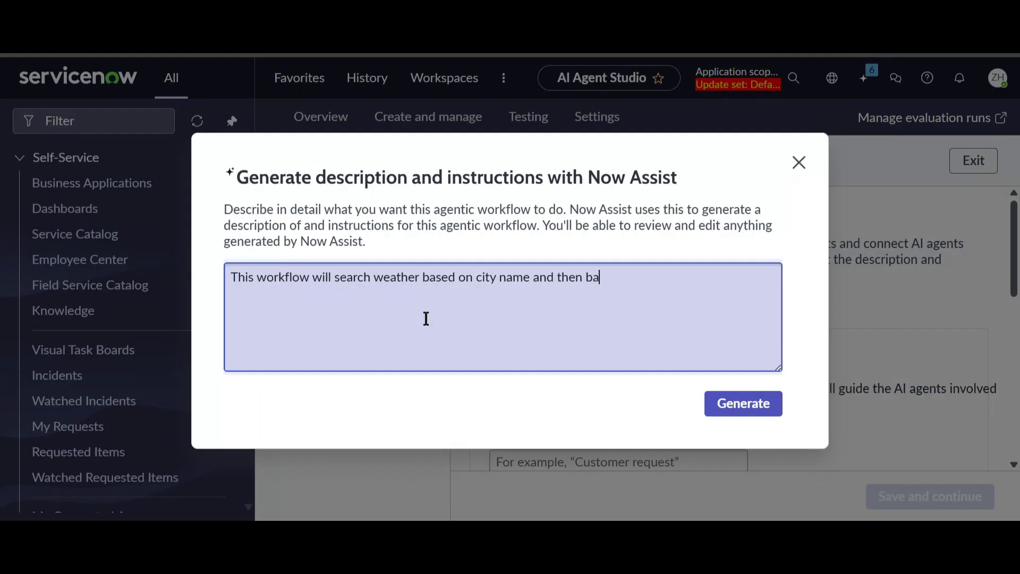
{"action": "type", "text": "sed on temparat"}
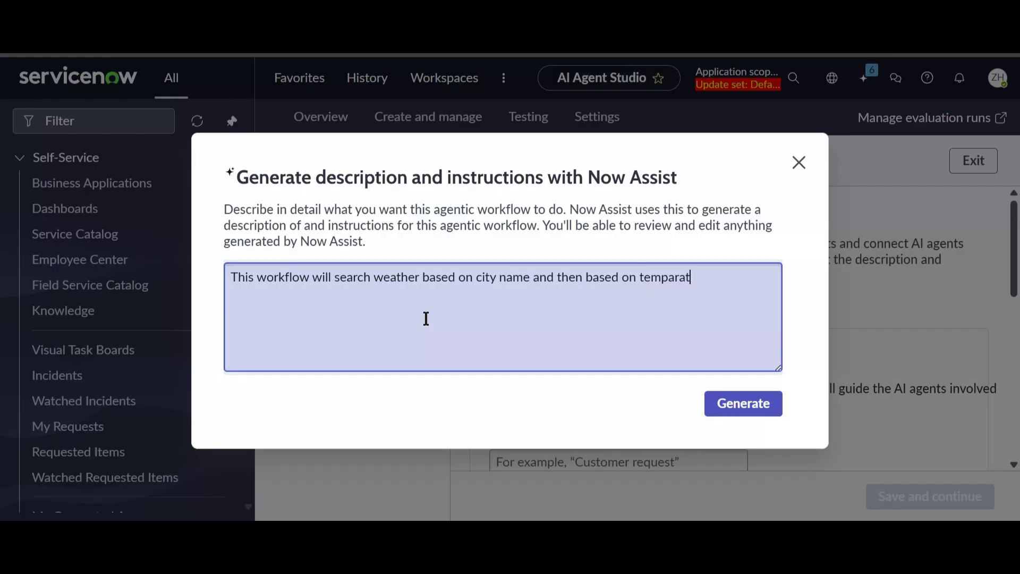
{"action": "type", "text": "ere and hu"}
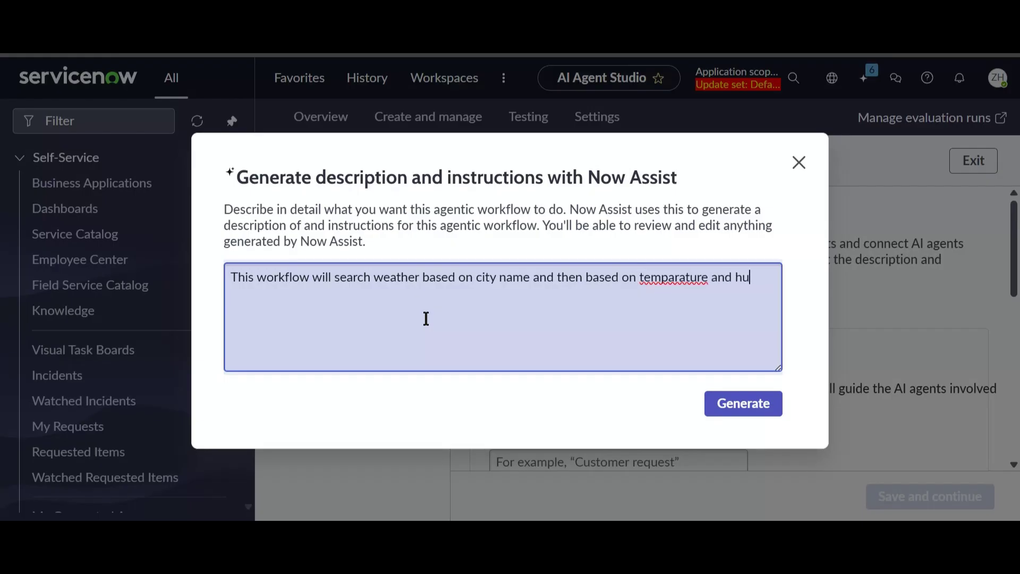
{"action": "type", "text": "midity suggest"}
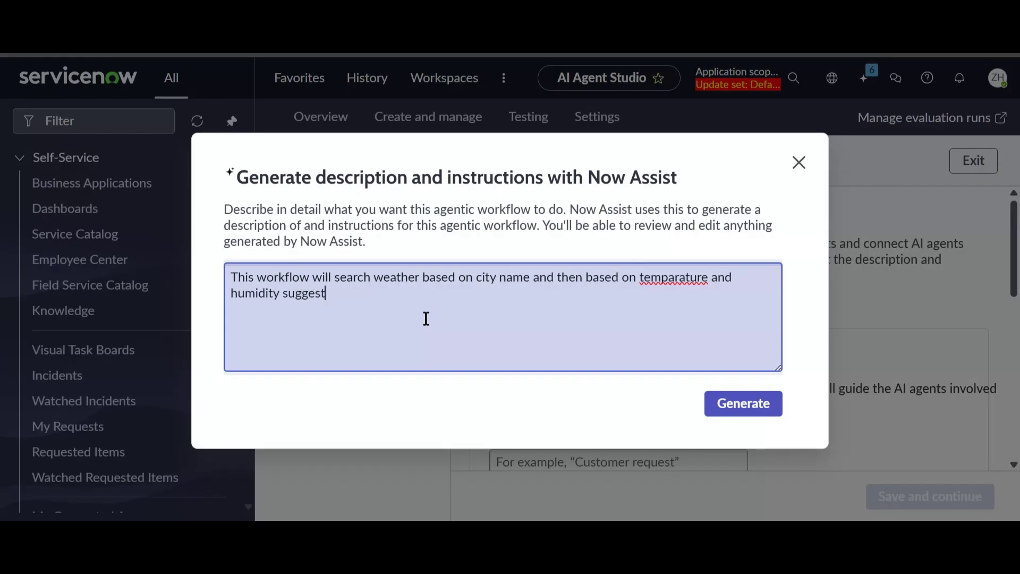
{"action": "type", "text": "swhether its su"}
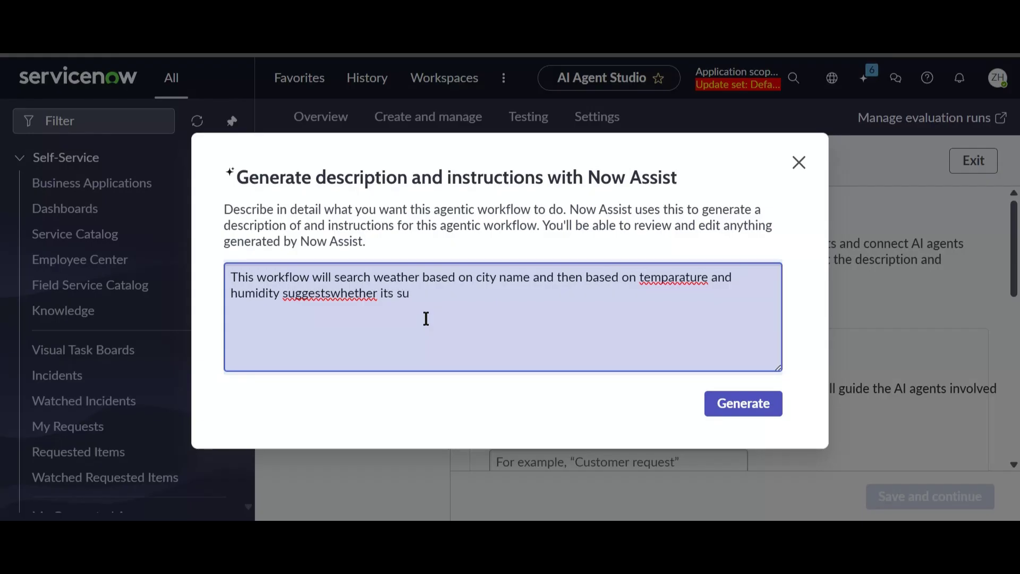
{"action": "type", "text": "itable to travel o"}
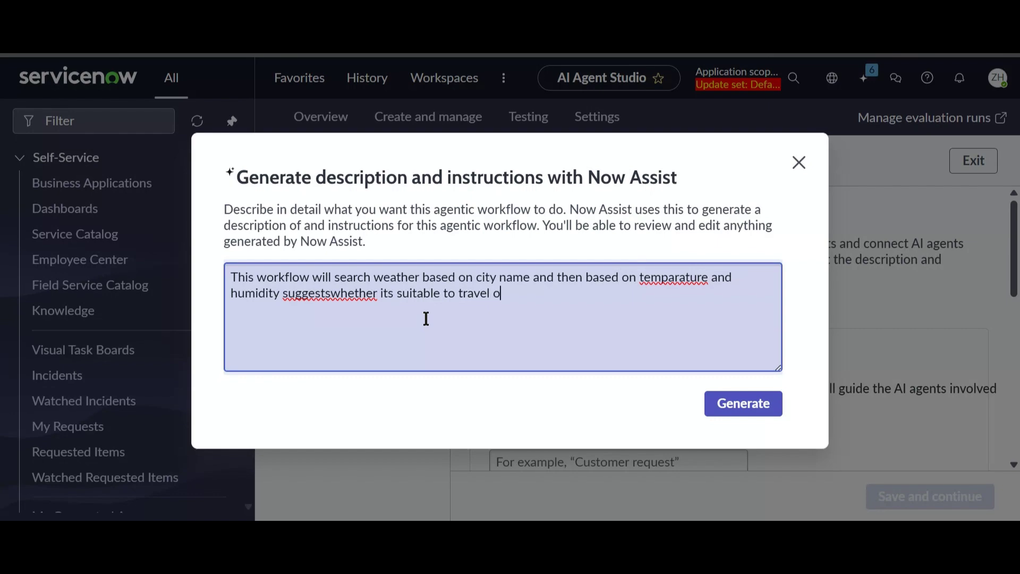
{"action": "type", "text": "r not"}
{"action": "left_click", "coordinate": [757, 404]}
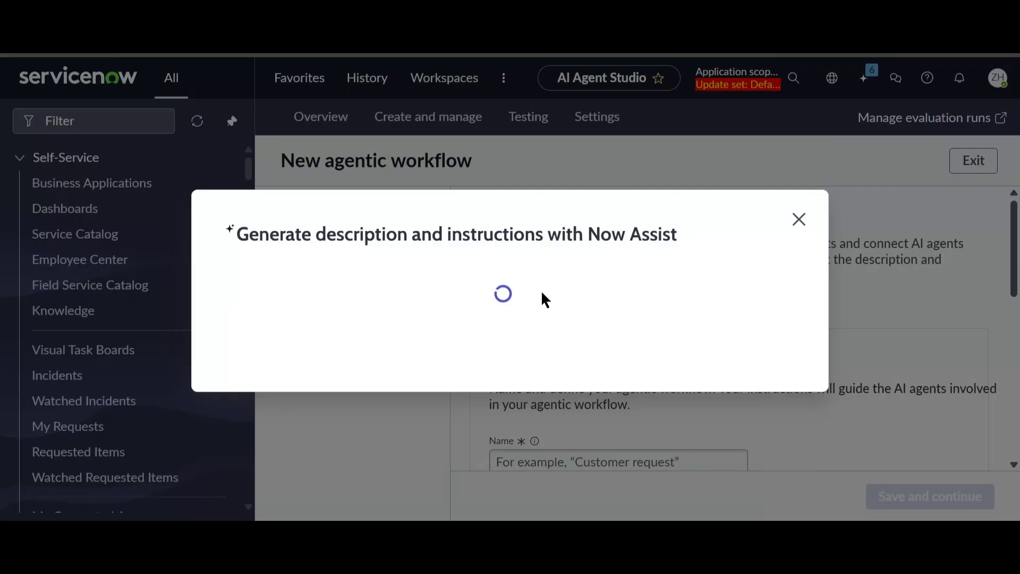
Connect the Weather Info Agent and the Travel Suitability Agent to the Weather Travel Advisor workflow
{"action": "scroll", "coordinate": [664, 326], "scroll_direction": "down", "scroll_amount": 3}
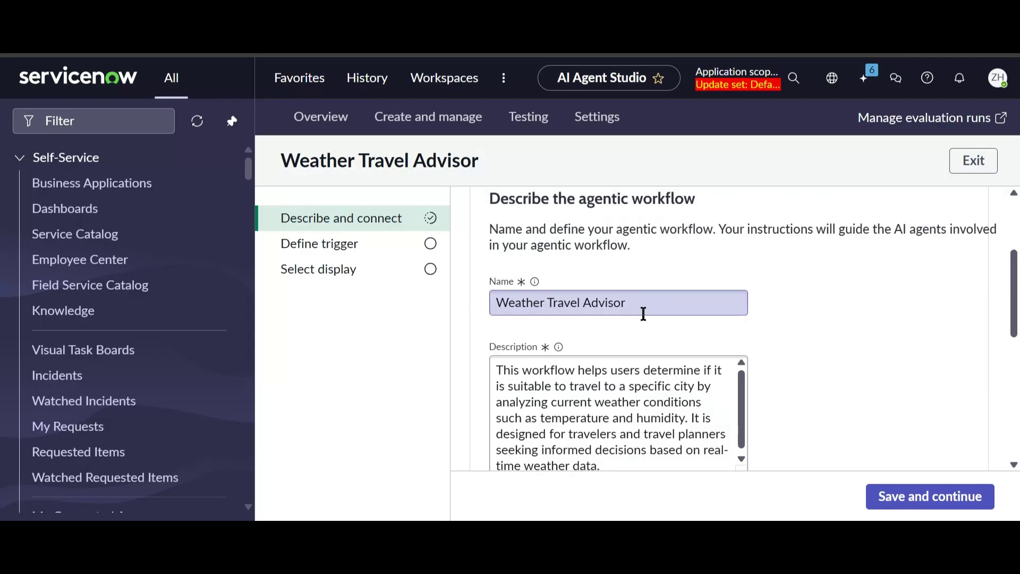
{"action": "scroll", "coordinate": [608, 308], "scroll_direction": "down", "scroll_amount": 3}
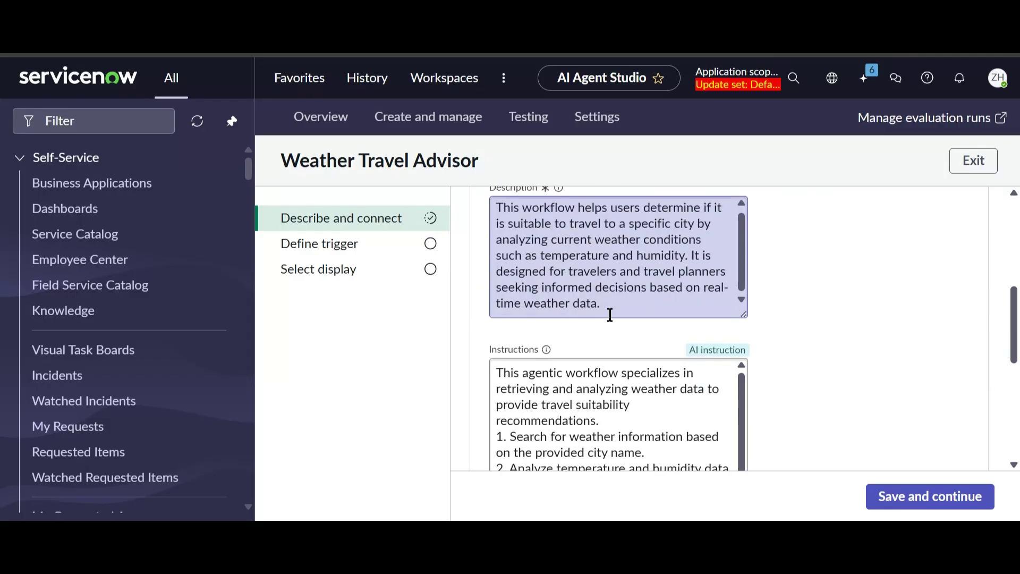
{"action": "scroll", "coordinate": [819, 314], "scroll_direction": "down", "scroll_amount": 5}
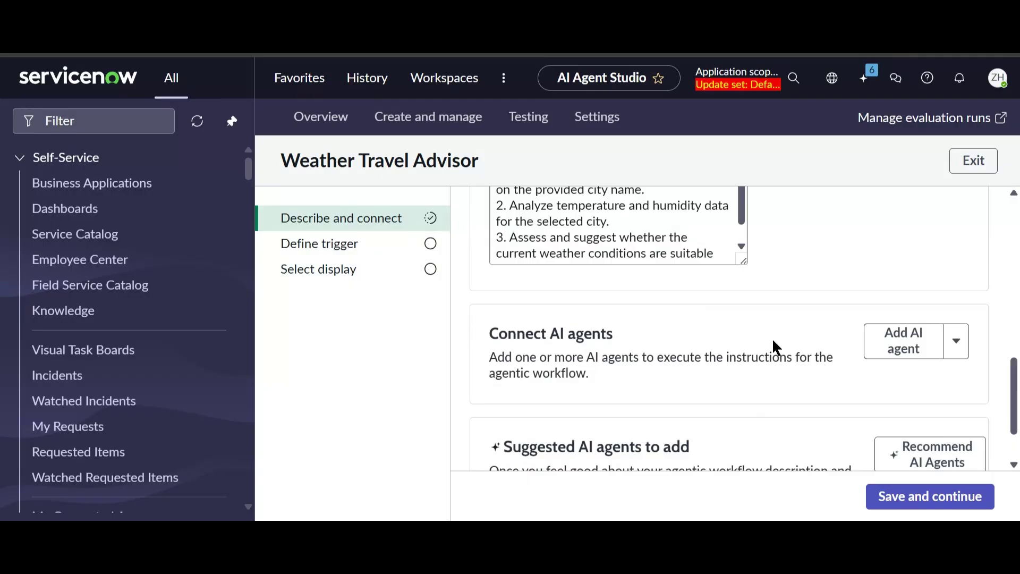
{"action": "left_click", "coordinate": [909, 340]}
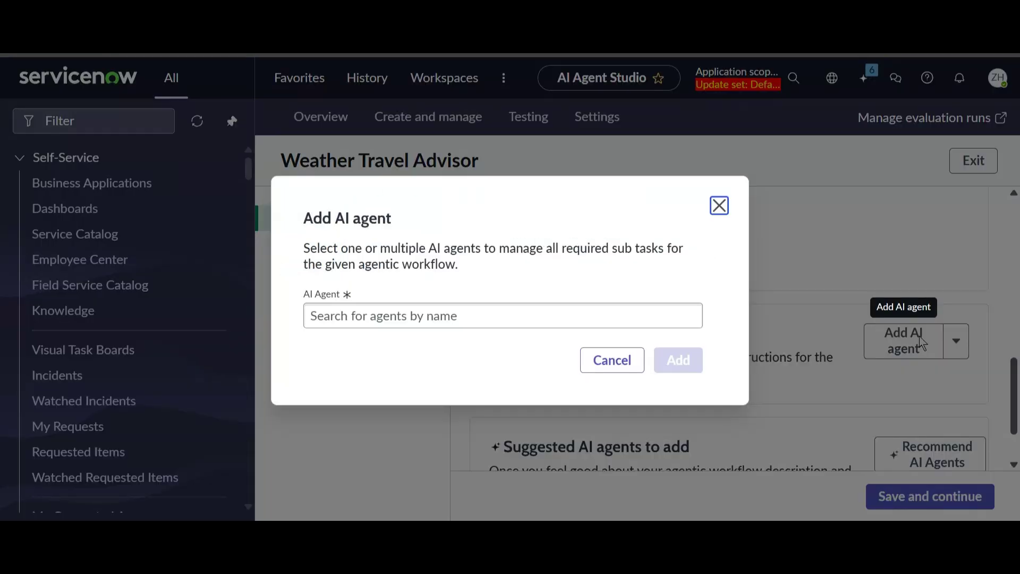
{"action": "left_click", "coordinate": [390, 315]}
{"action": "type", "text": "wea"}
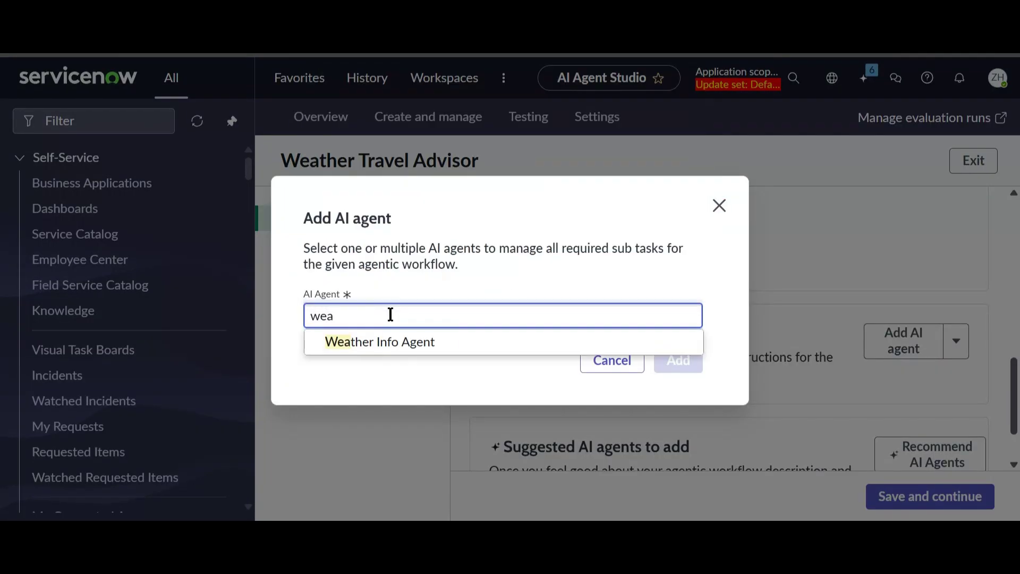
{"action": "left_click", "coordinate": [406, 343]}
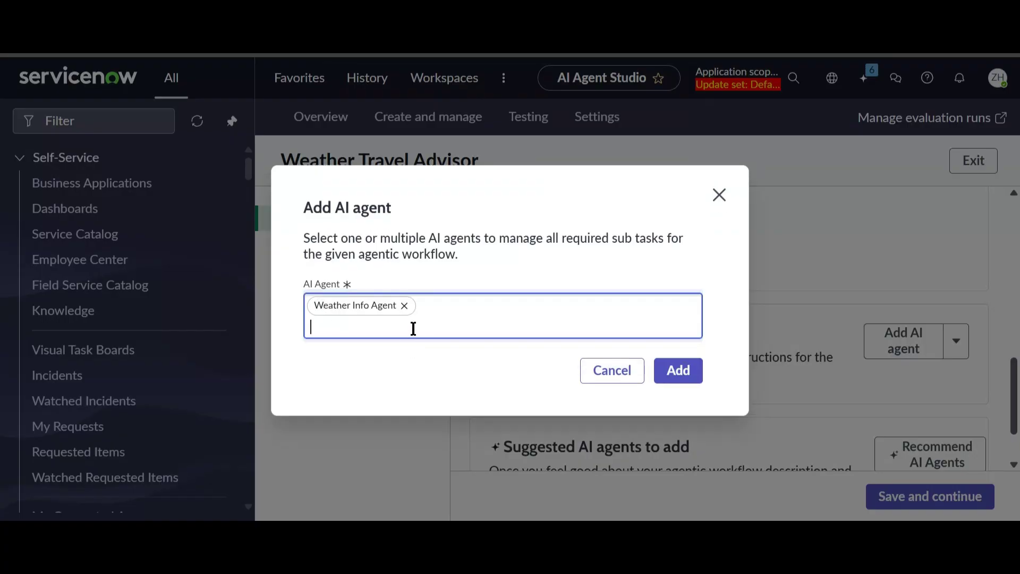
{"action": "type", "text": "tra"}
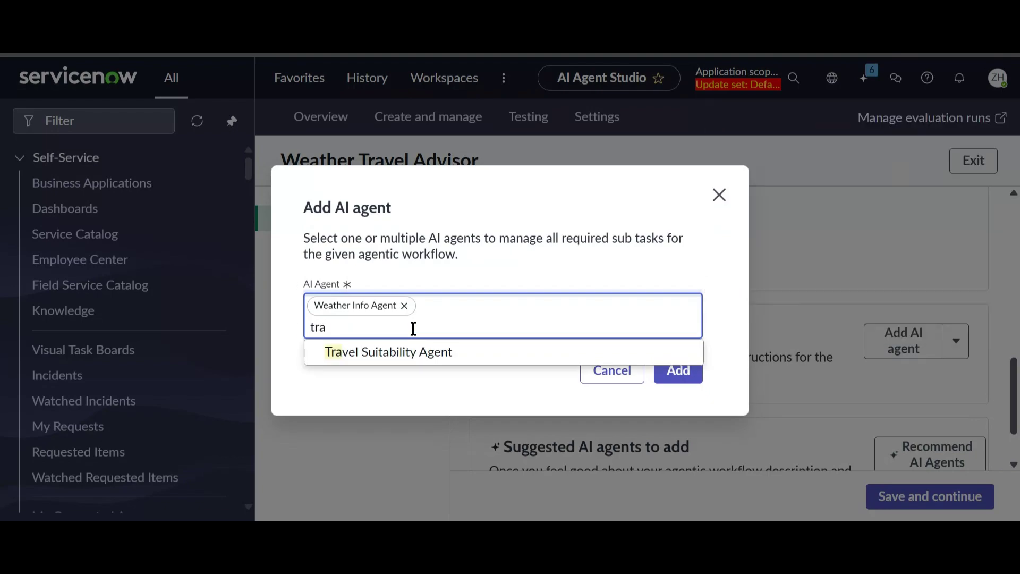
{"action": "left_click", "coordinate": [425, 354]}
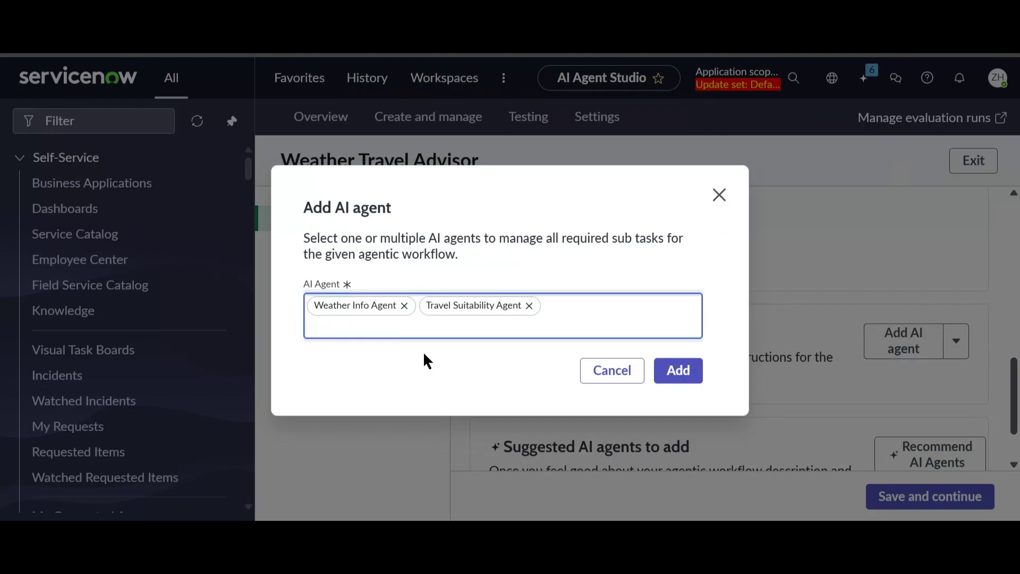
{"action": "left_click", "coordinate": [684, 377]}
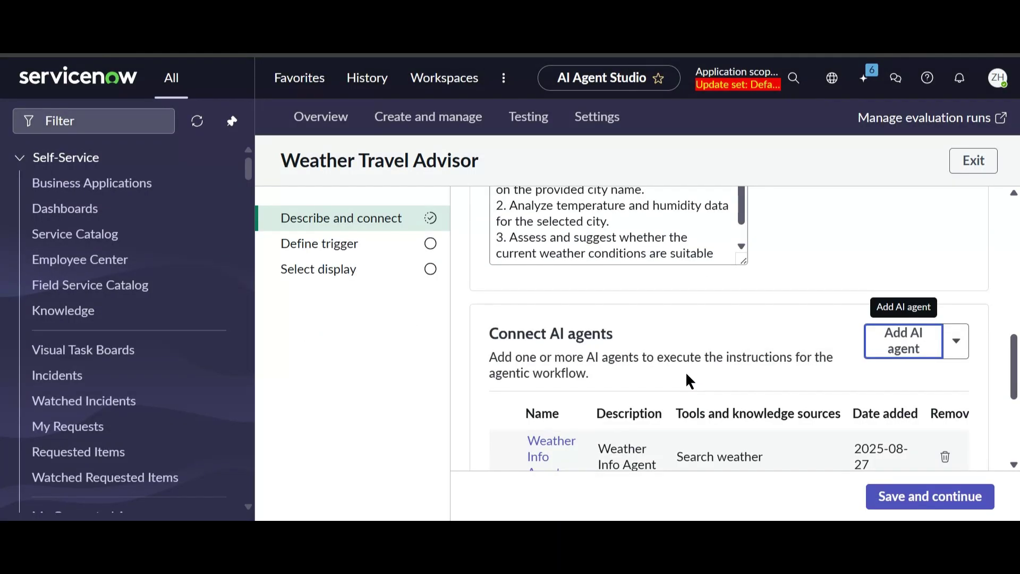
{"action": "scroll", "coordinate": [691, 369], "scroll_direction": "down", "scroll_amount": 2}
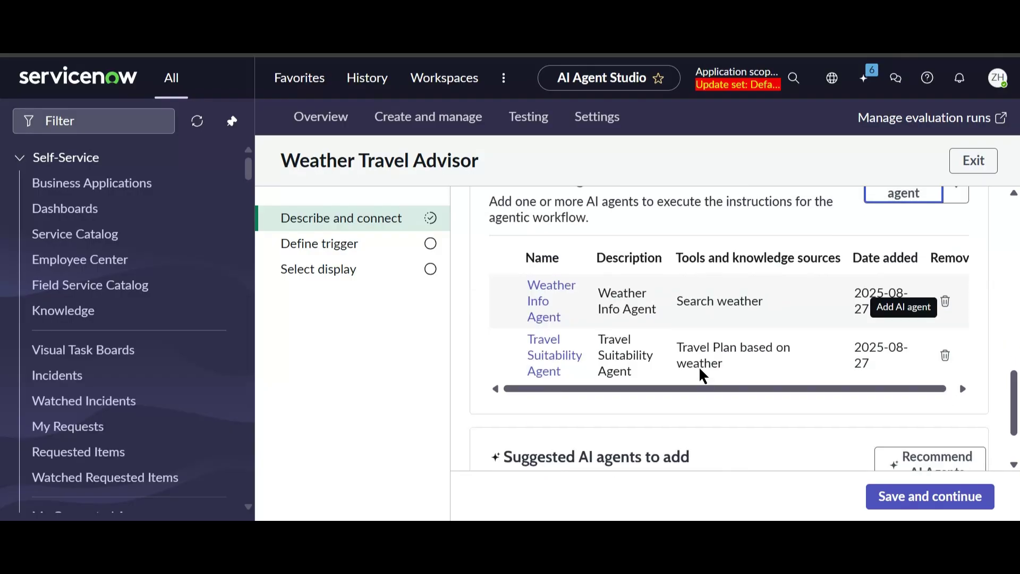
Save the connected agents, continue without defining a trigger and save the workflow for testing
{"action": "left_click", "coordinate": [984, 496]}
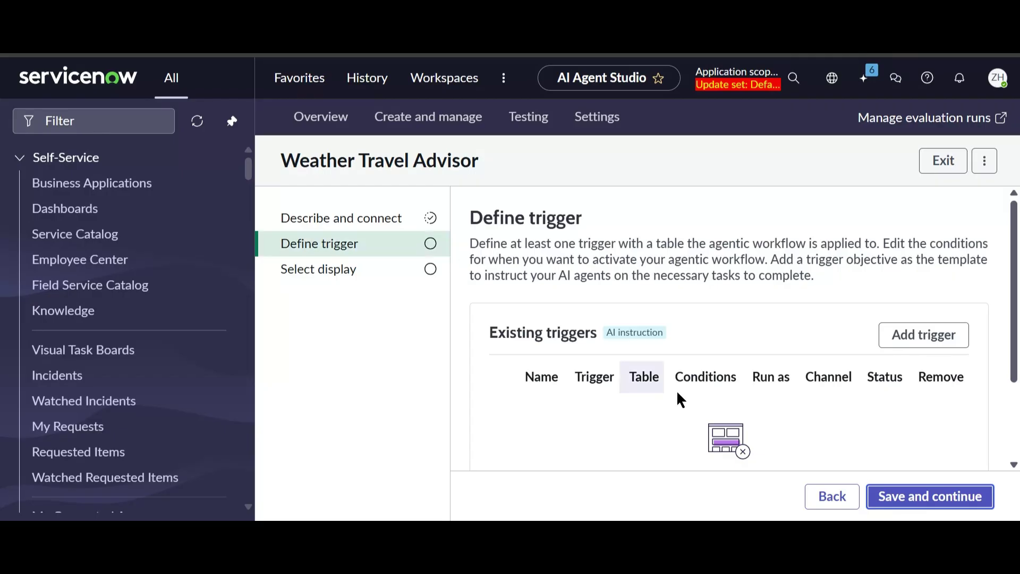
{"action": "left_click", "coordinate": [927, 497]}
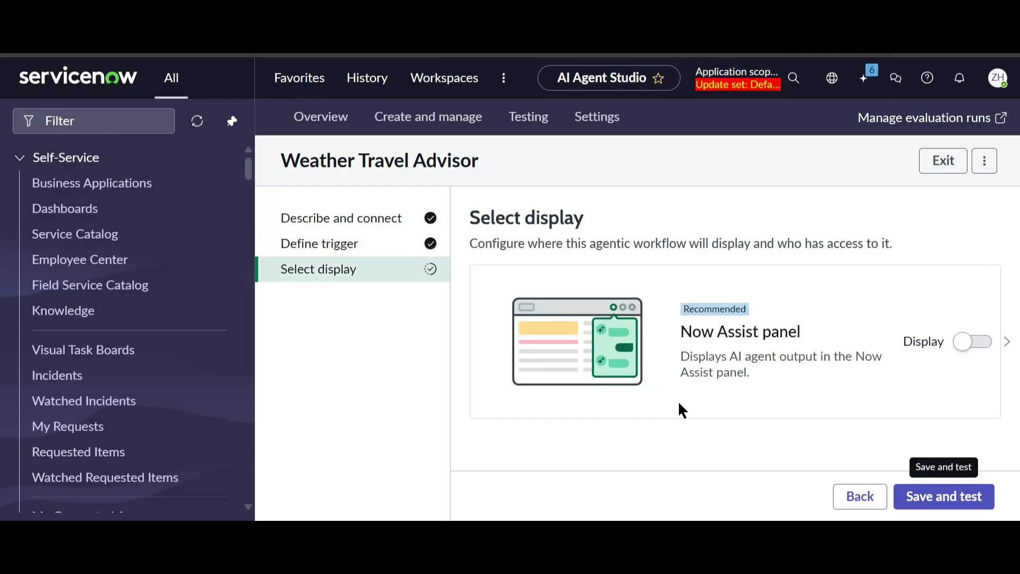
{"action": "left_click", "coordinate": [947, 496]}
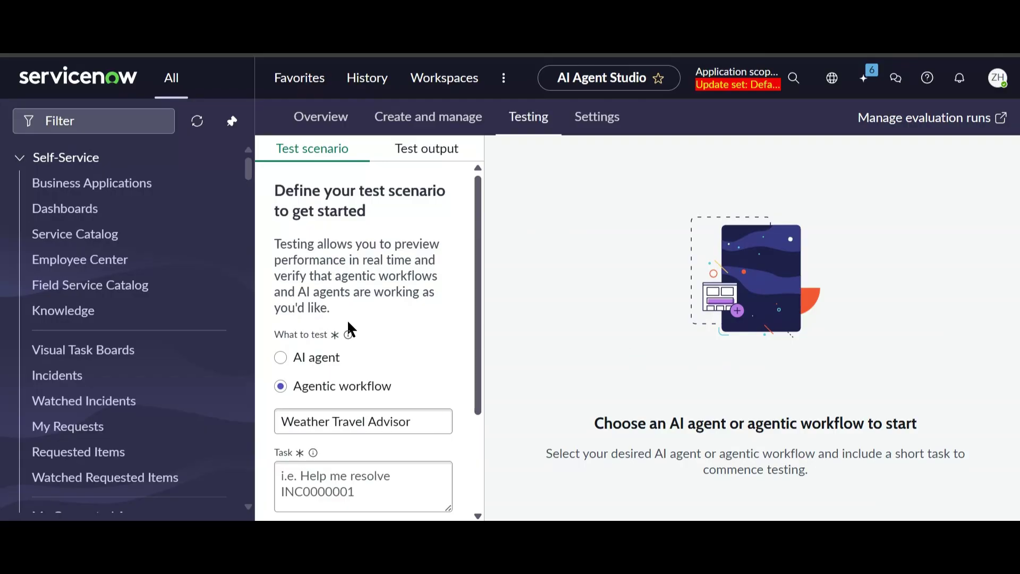
Start a test of the Weather Travel Advisor workflow with the task "weather in hyderabad"
{"action": "scroll", "coordinate": [340, 323], "scroll_direction": "down", "scroll_amount": 2}
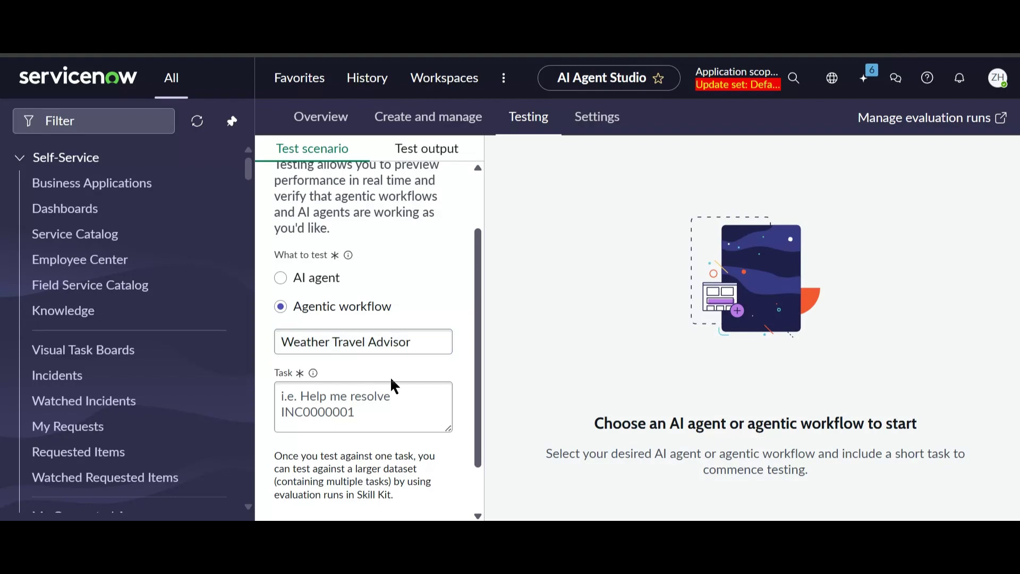
{"action": "left_click", "coordinate": [357, 400]}
{"action": "type", "text": "wea"}
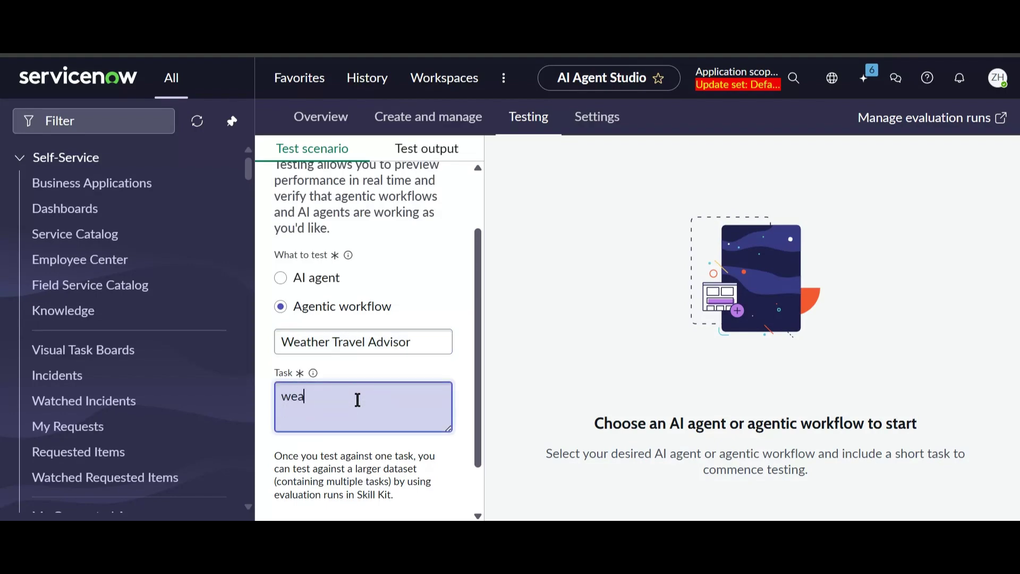
{"action": "type", "text": "her"}
{"action": "key", "text": "BackSpace"}
{"action": "key", "text": "BackSpace"}
{"action": "type", "text": "ther in"}
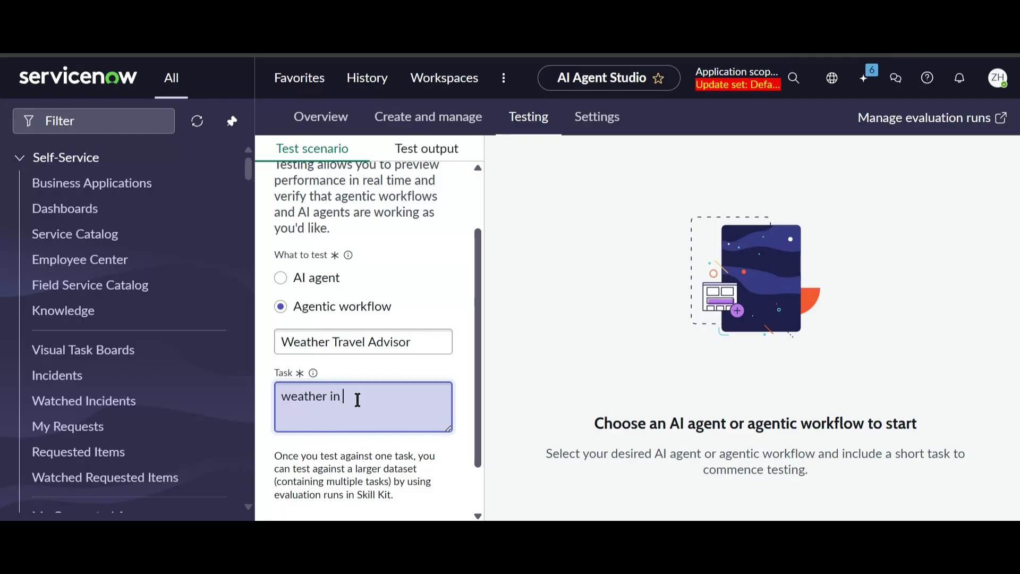
{"action": "type", "text": " hyderabad"}
{"action": "scroll", "coordinate": [418, 454], "scroll_direction": "down", "scroll_amount": 2}
{"action": "left_click", "coordinate": [431, 480]}
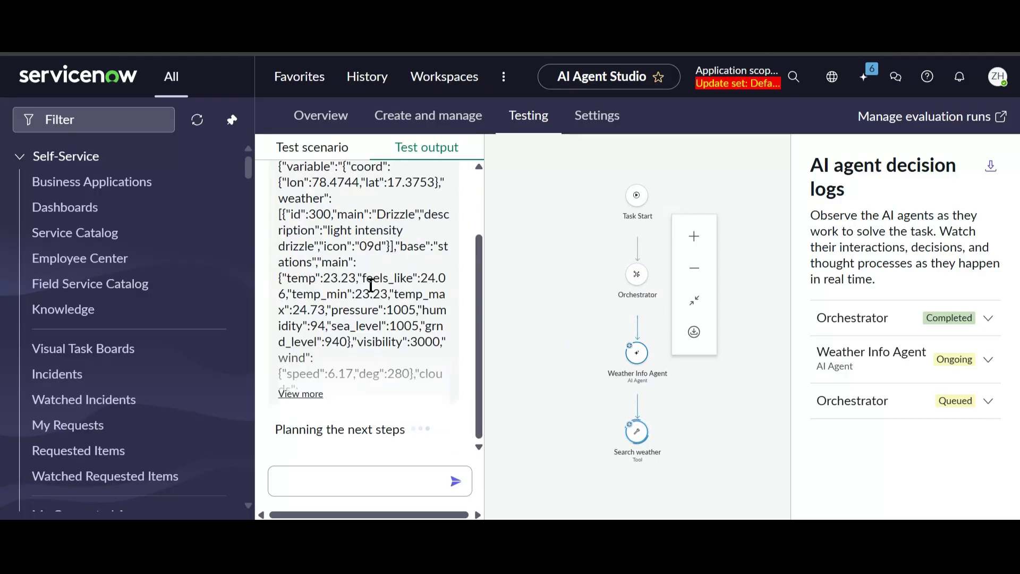
Examine the full weather response and travel recommendation, and compare them with the conditions in the Travel Plan based on weather script
{"action": "left_click", "coordinate": [302, 395]}
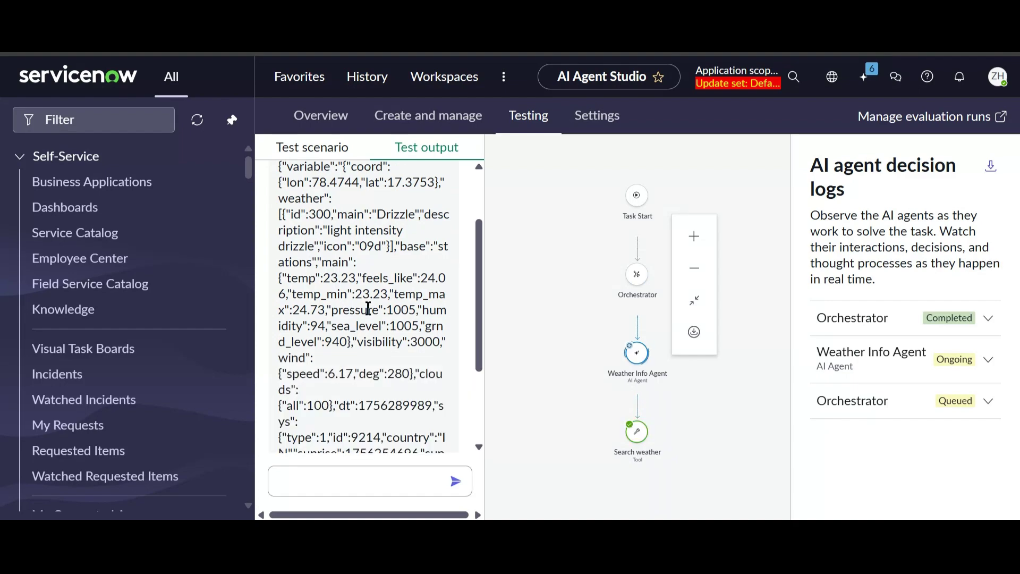
{"action": "scroll", "coordinate": [367, 309], "scroll_direction": "down", "scroll_amount": 2}
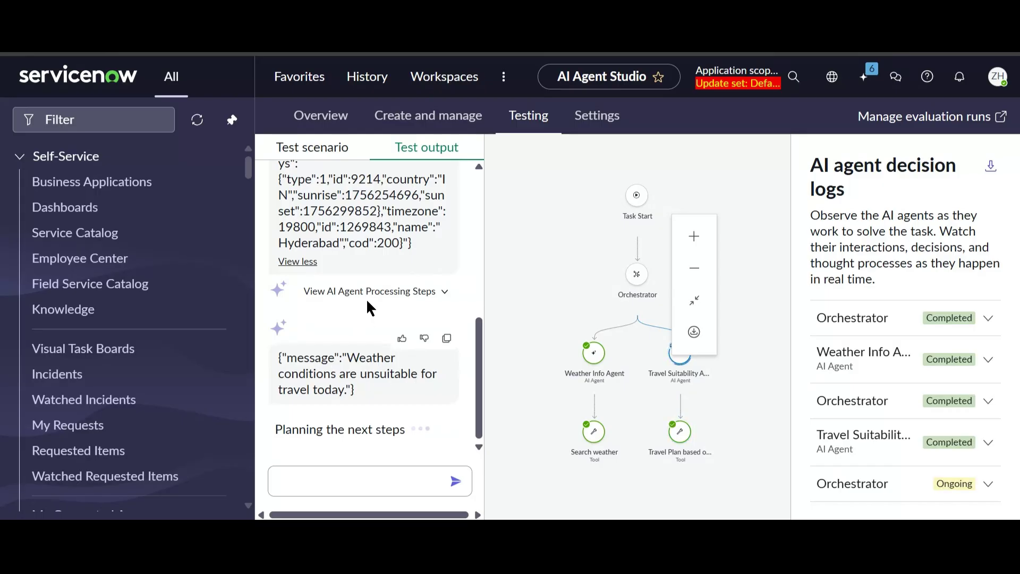
{"action": "scroll", "coordinate": [369, 305], "scroll_direction": "up", "scroll_amount": 5}
{"action": "scroll", "coordinate": [368, 281], "scroll_direction": "up", "scroll_amount": 2}
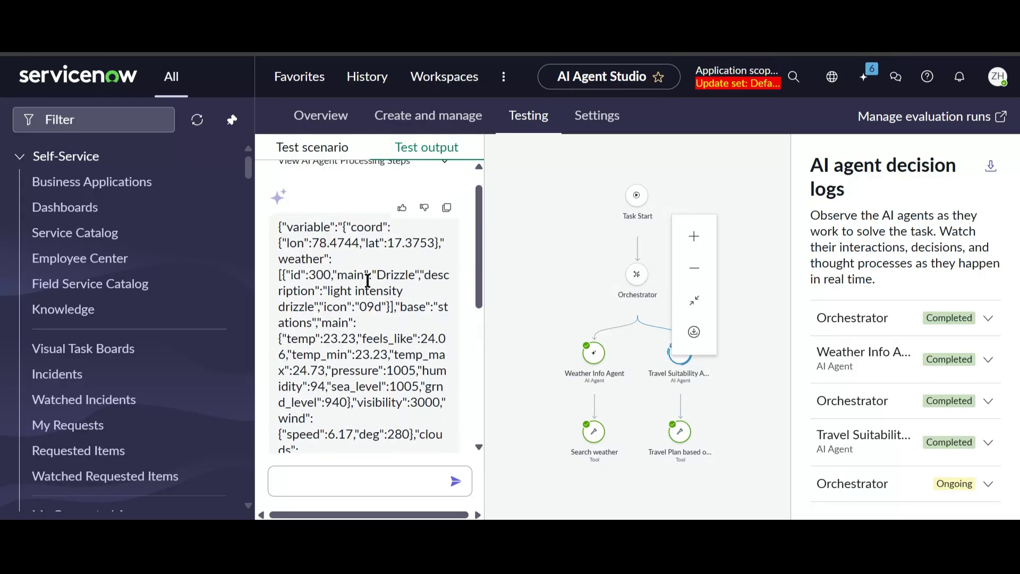
{"action": "scroll", "coordinate": [365, 290], "scroll_direction": "down", "scroll_amount": 2}
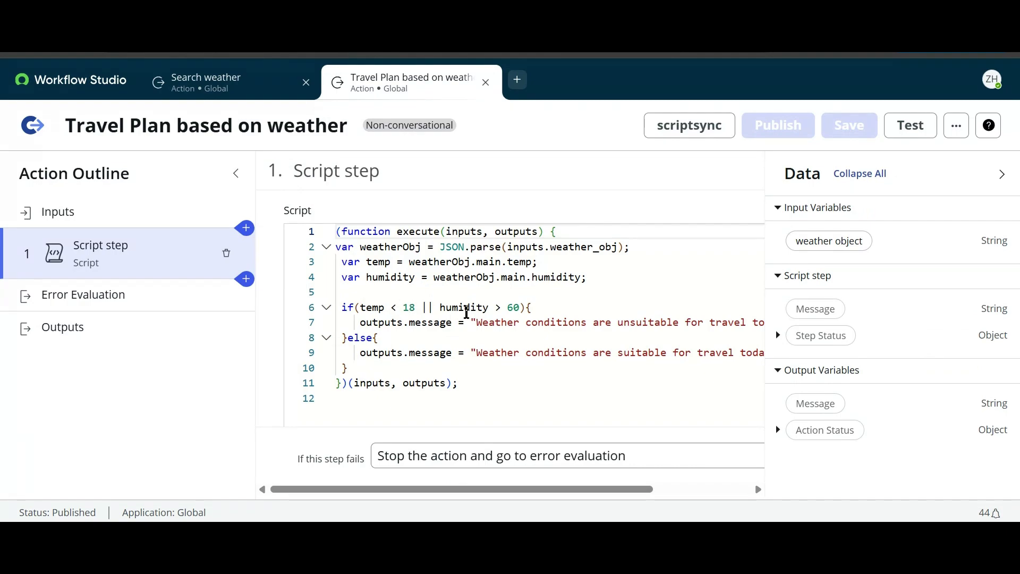
{"action": "double_click", "coordinate": [620, 322]}
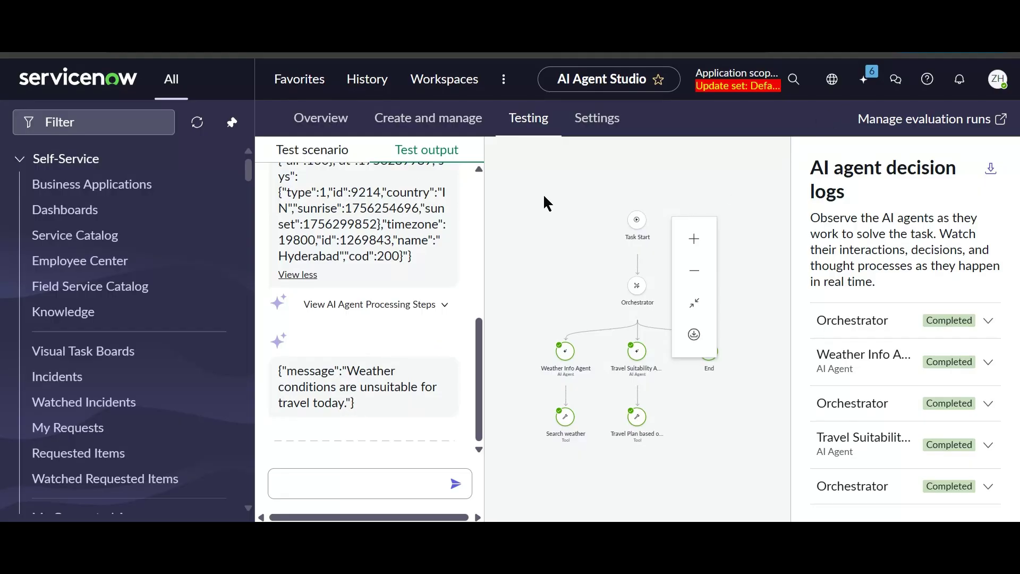
Reopen the Weather Travel Advisor workflow, enable its display in the Now Assist panel and save it for testing
{"action": "left_click", "coordinate": [864, 79]}
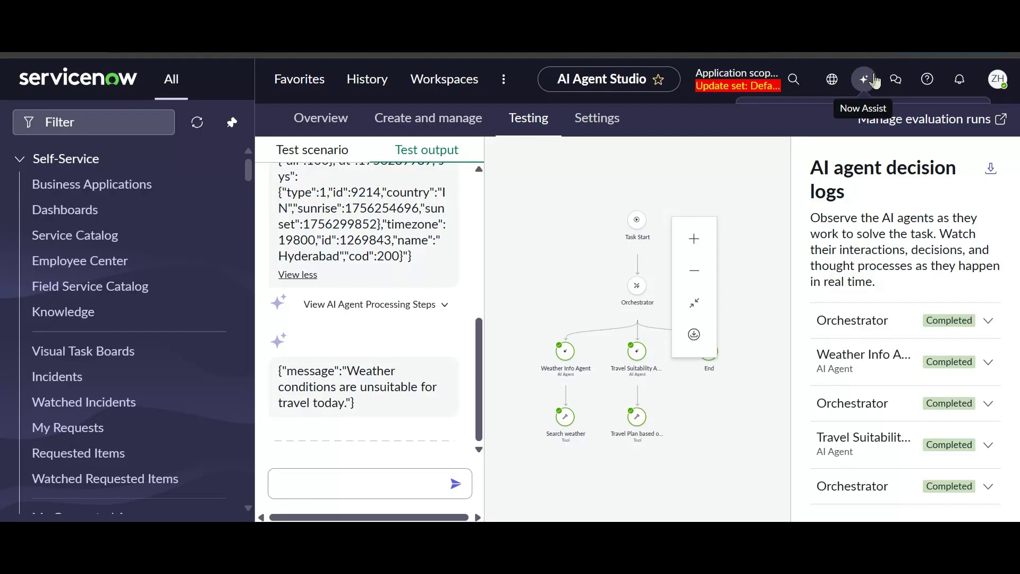
{"action": "left_click", "coordinate": [437, 126]}
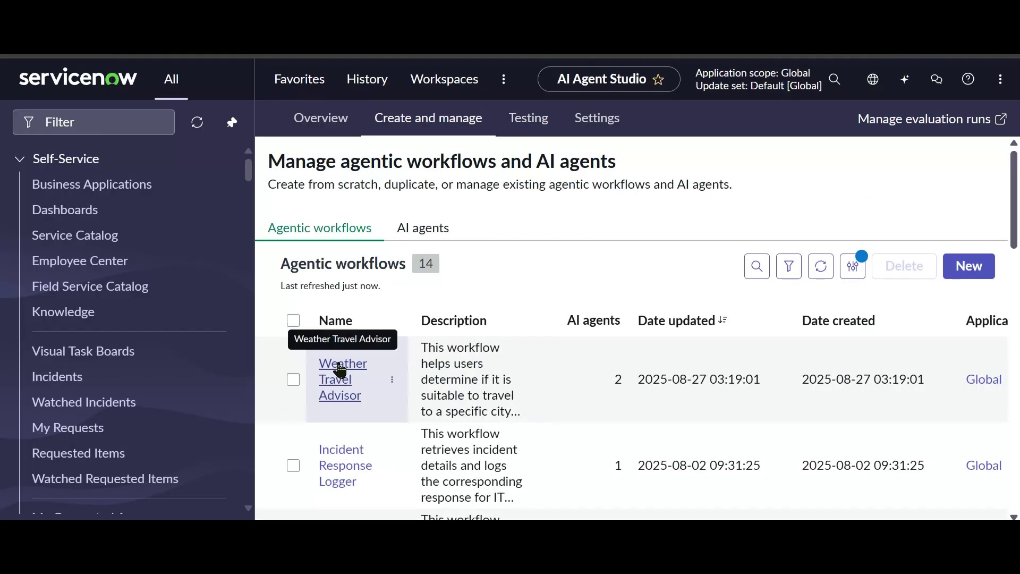
{"action": "left_click", "coordinate": [338, 370]}
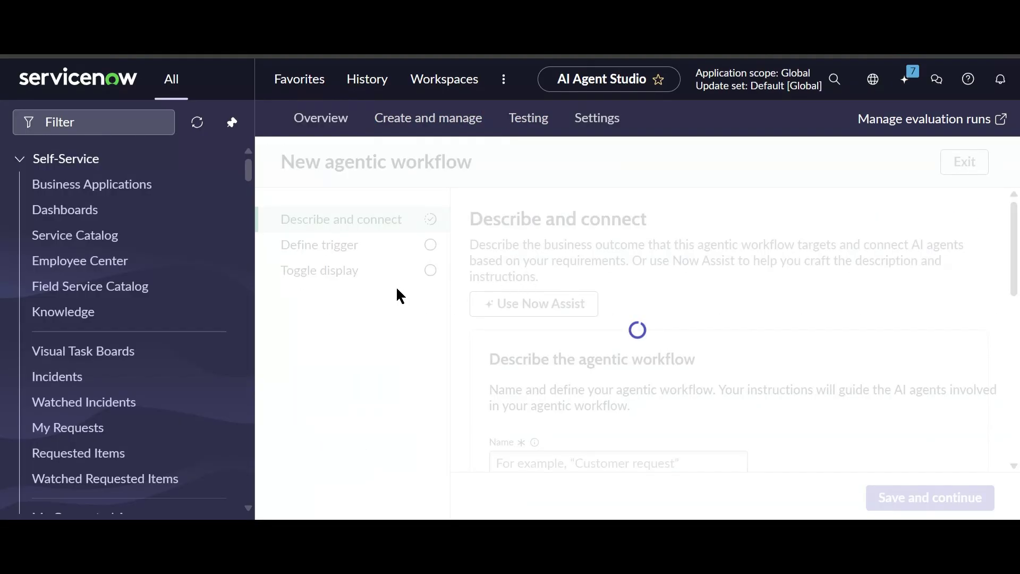
{"action": "left_click", "coordinate": [323, 273]}
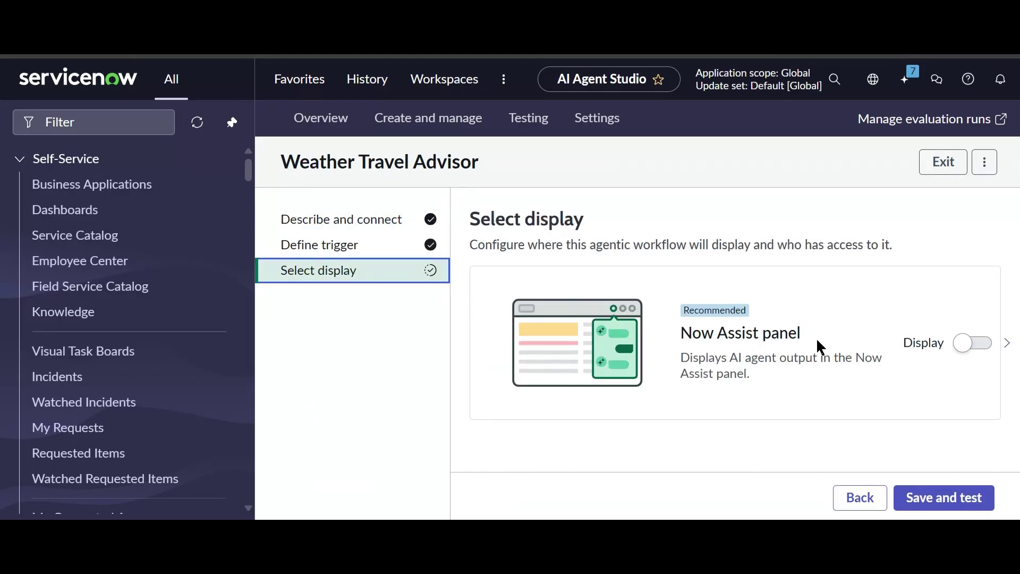
{"action": "left_click", "coordinate": [984, 344]}
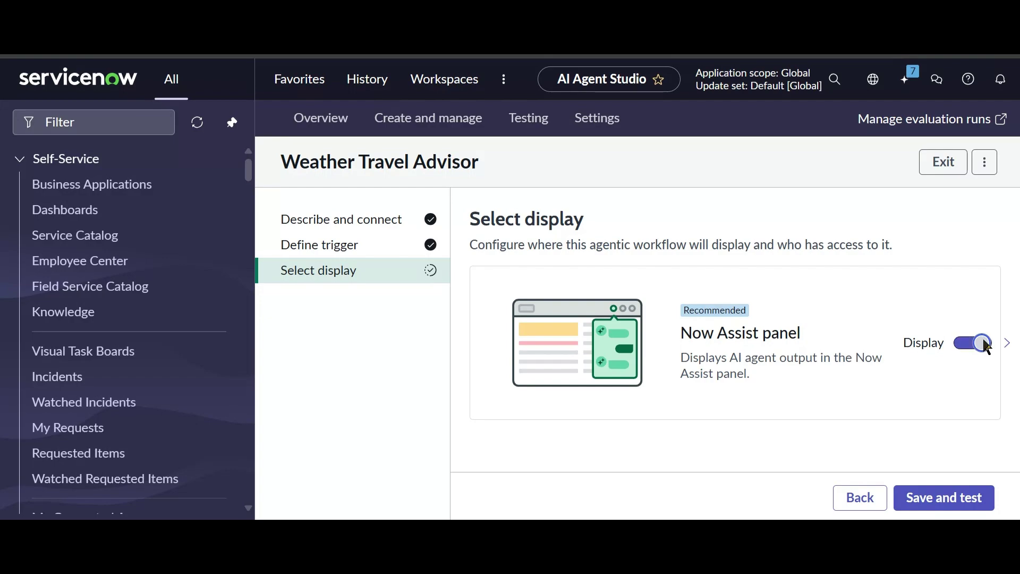
{"action": "left_click", "coordinate": [947, 505]}
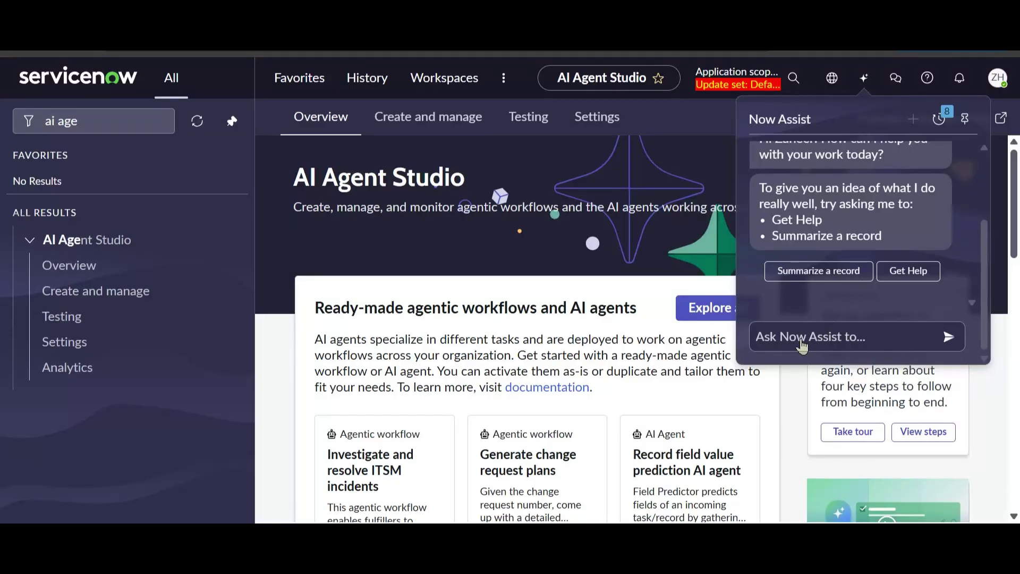
Ask Now Assist "whats weather in kolkata today and is it suitable to travel"
{"action": "scroll", "coordinate": [803, 346], "scroll_direction": "up", "scroll_amount": 2}
{"action": "scroll", "coordinate": [852, 284], "scroll_direction": "down", "scroll_amount": 2}
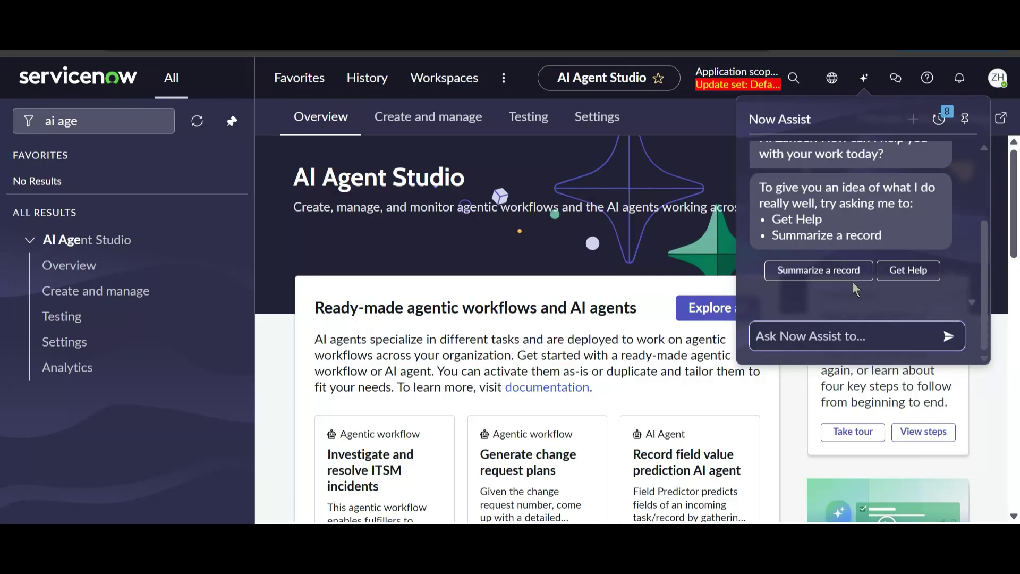
{"action": "left_click", "coordinate": [755, 335]}
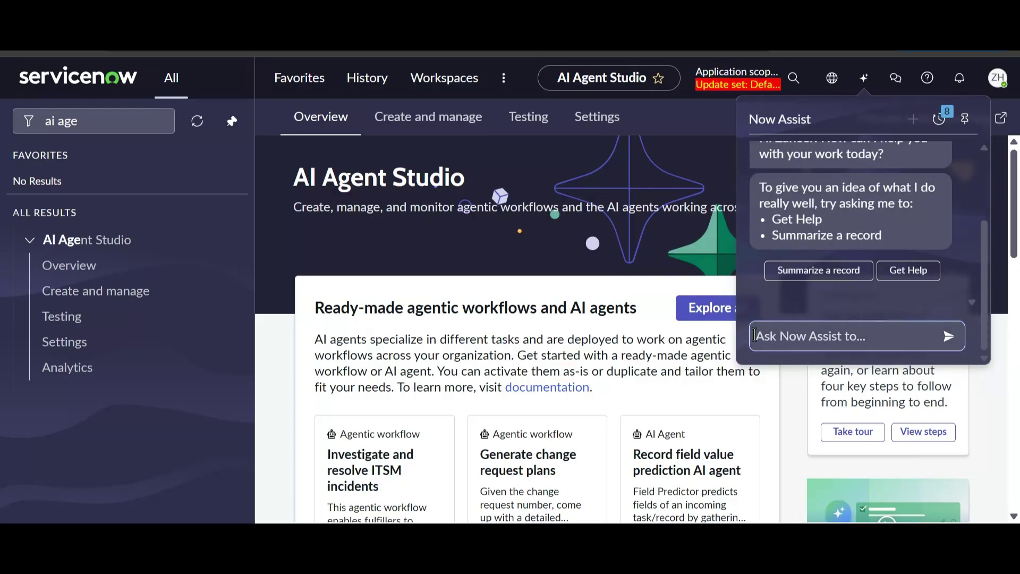
{"action": "type", "text": "whats we"}
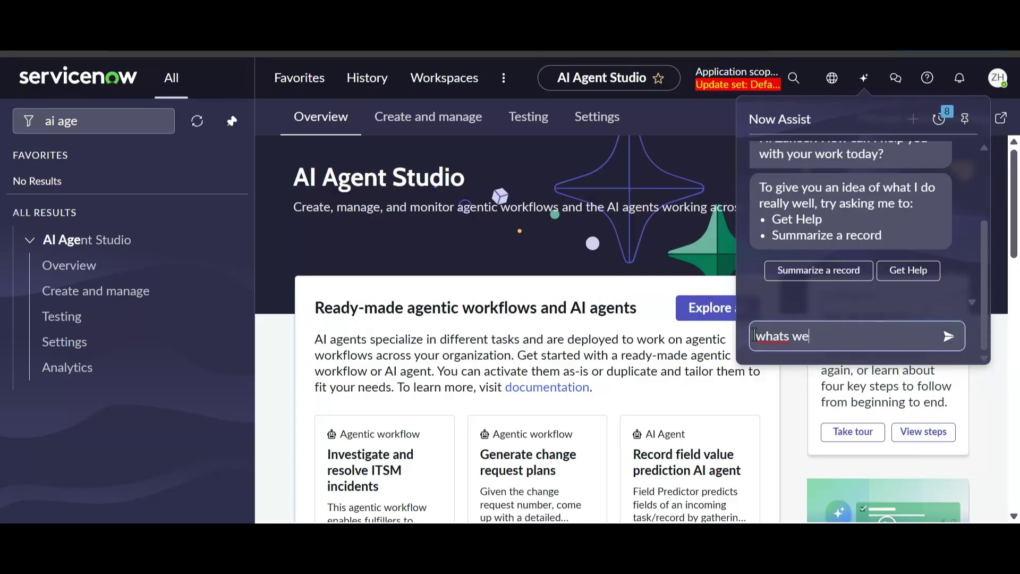
{"action": "type", "text": "ather in kolkata today"}
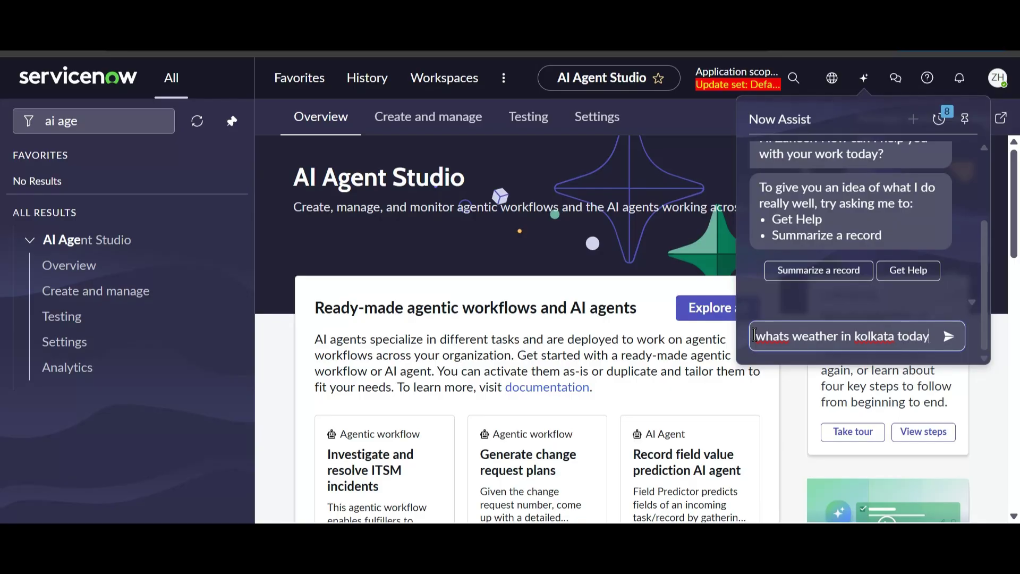
{"action": "type", "text": "and is it su"}
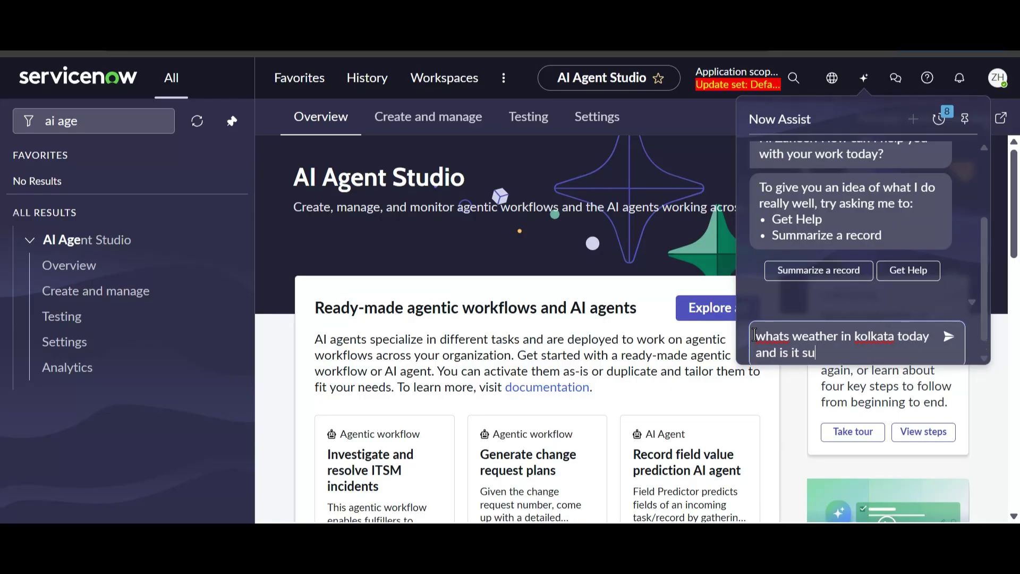
{"action": "type", "text": "itable to travel"}
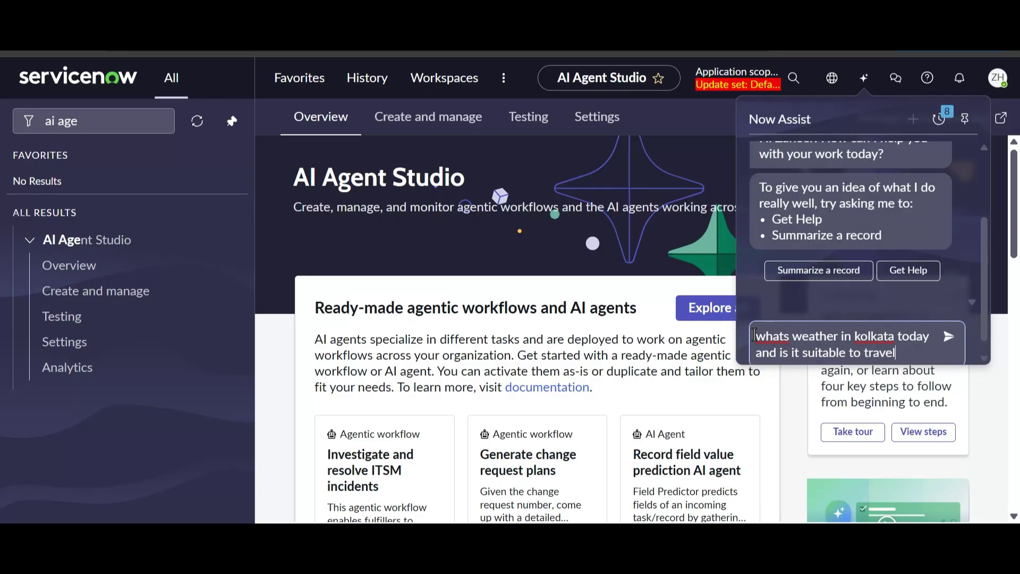
{"action": "left_click", "coordinate": [948, 336]}
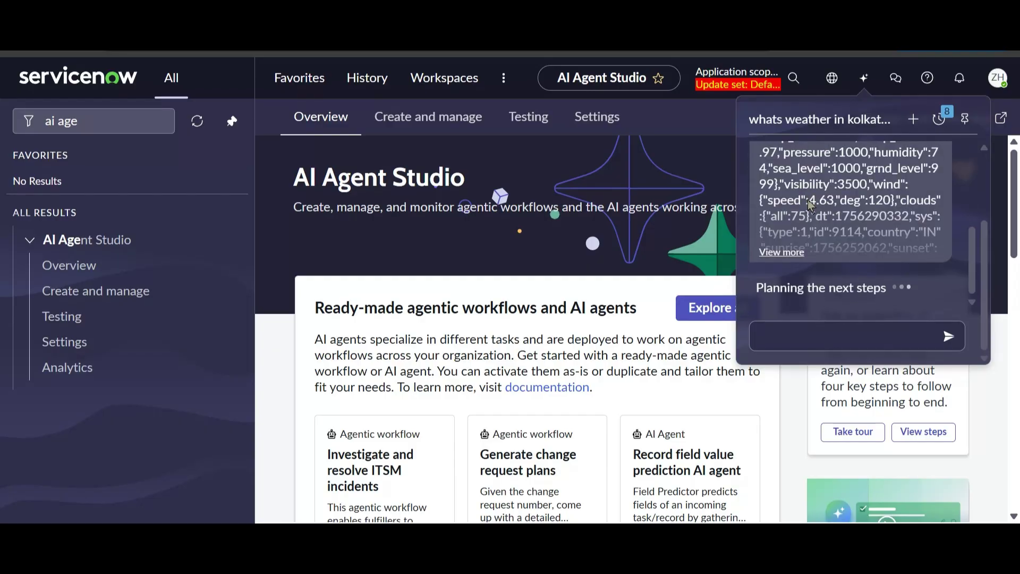
Examine the full Kolkata weather response in Now Assist, including its humidity value, and read the travel suitability message
{"action": "scroll", "coordinate": [836, 239], "scroll_direction": "up", "scroll_amount": 4}
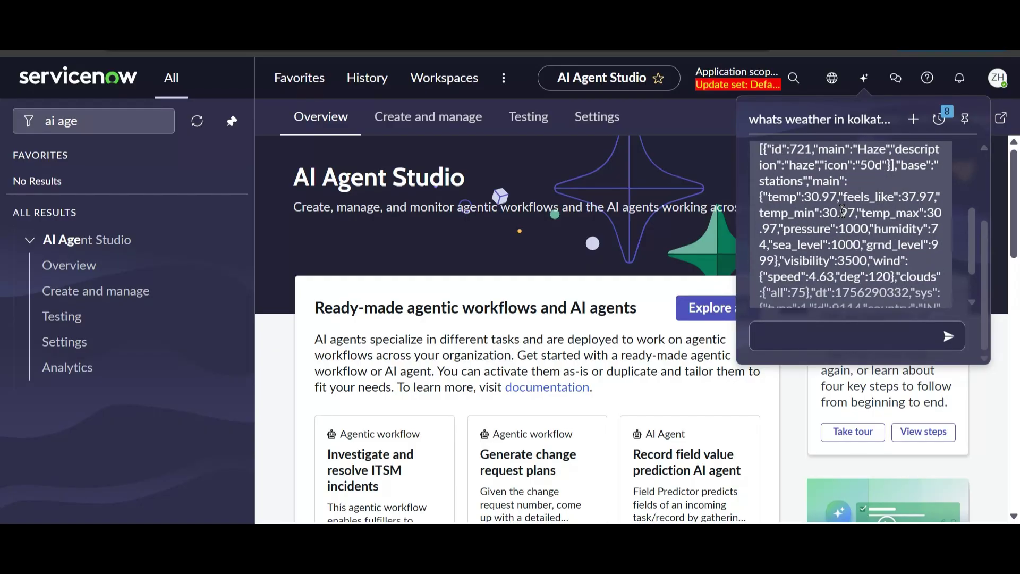
{"action": "scroll", "coordinate": [842, 213], "scroll_direction": "down", "scroll_amount": 3}
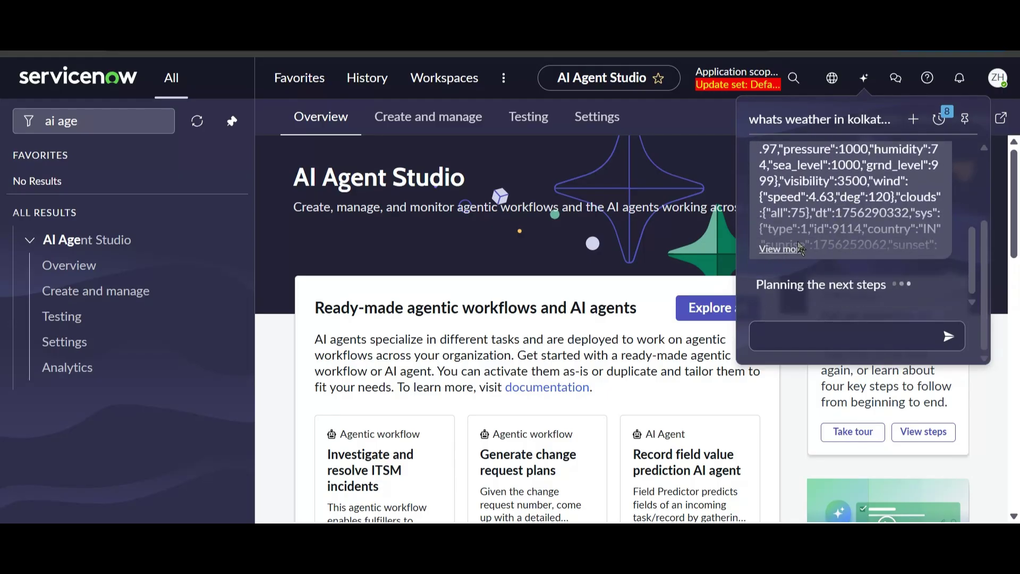
{"action": "left_click", "coordinate": [781, 249]}
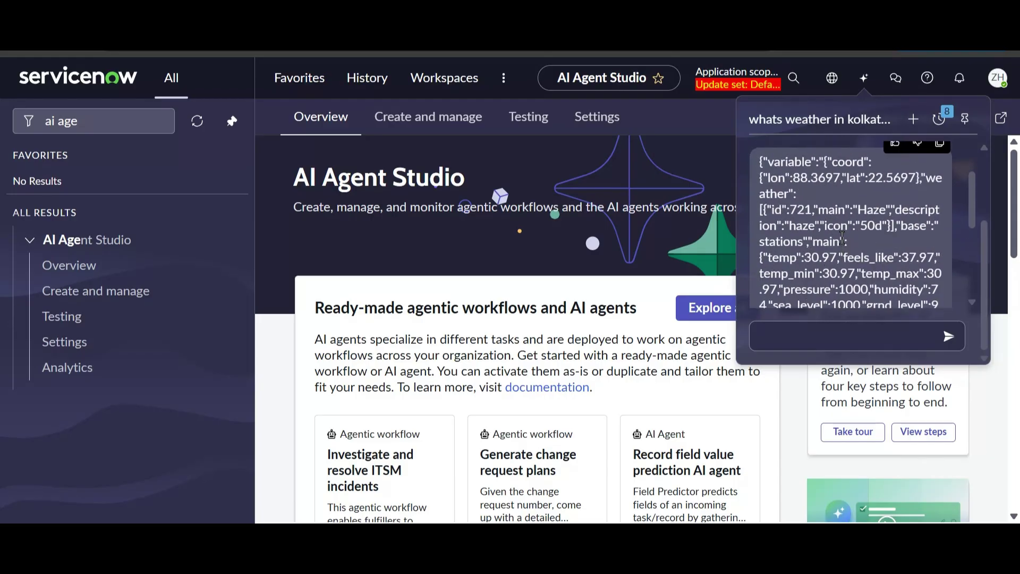
{"action": "scroll", "coordinate": [835, 235], "scroll_direction": "down", "scroll_amount": 2}
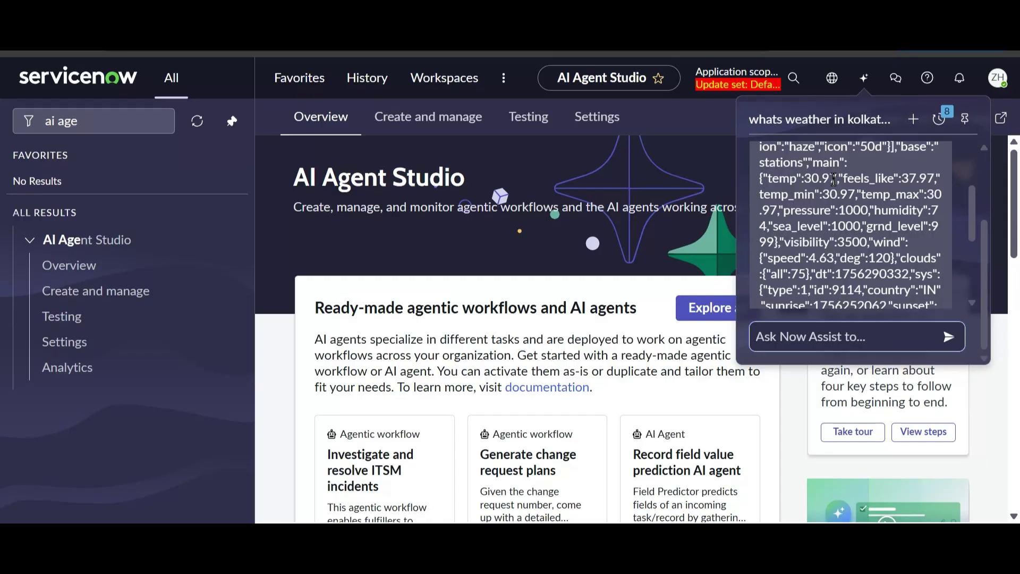
{"action": "double_click", "coordinate": [898, 210]}
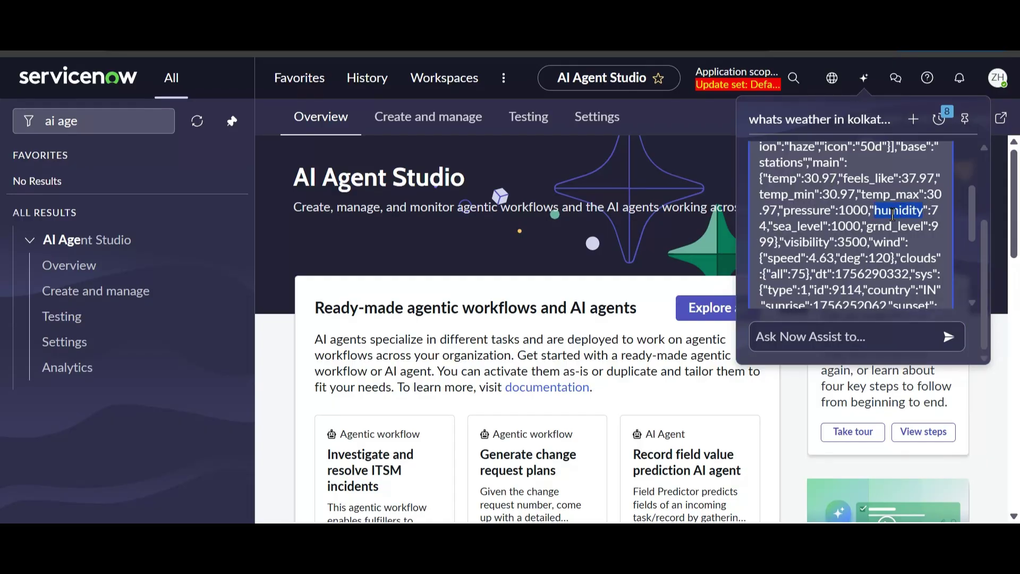
{"action": "scroll", "coordinate": [848, 230], "scroll_direction": "down", "scroll_amount": 5}
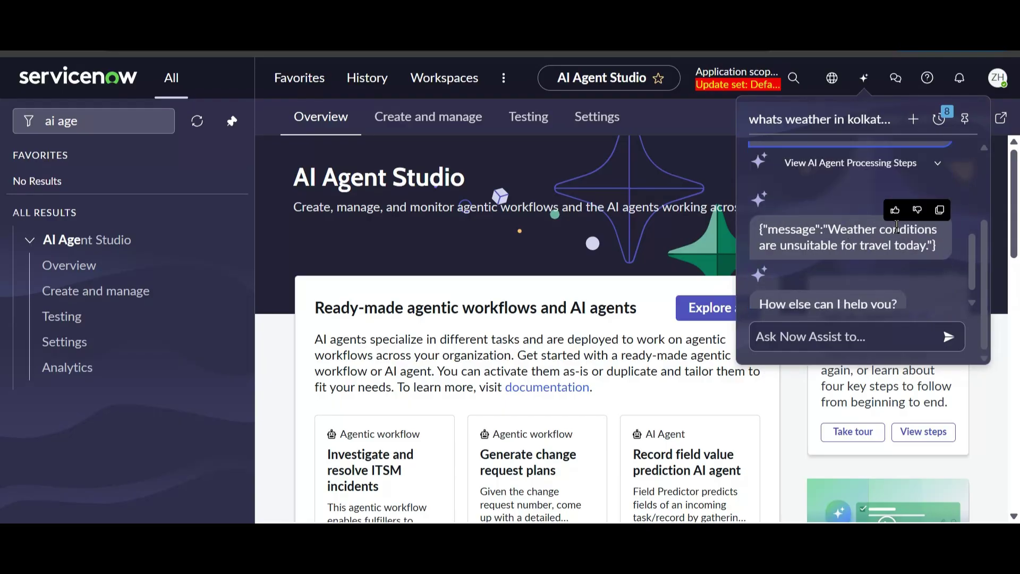
{"action": "scroll", "coordinate": [824, 246], "scroll_direction": "down", "scroll_amount": 1}
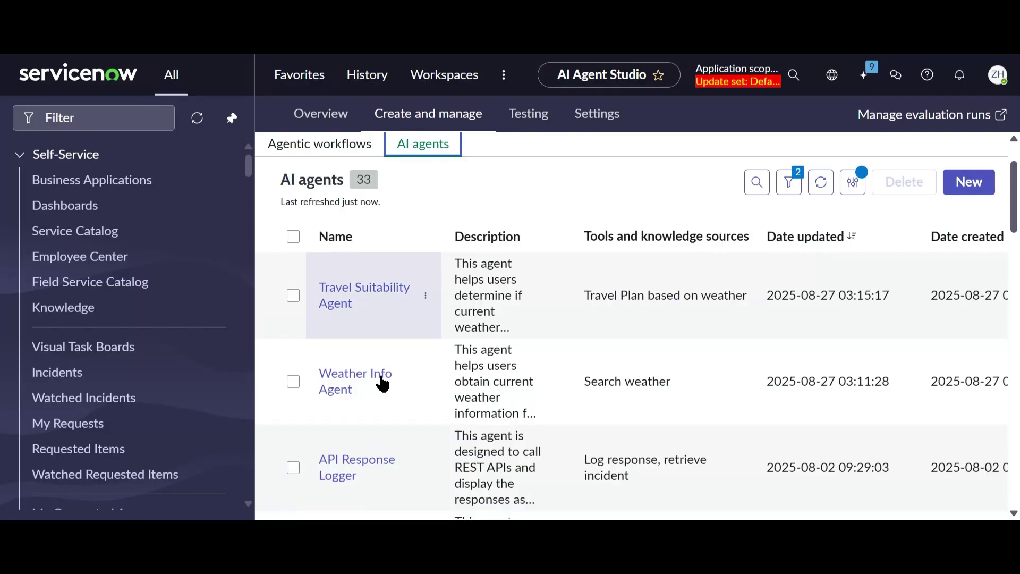
Open the Search weather flow action among the tools of the Weather Info Agent
{"action": "left_click", "coordinate": [344, 381]}
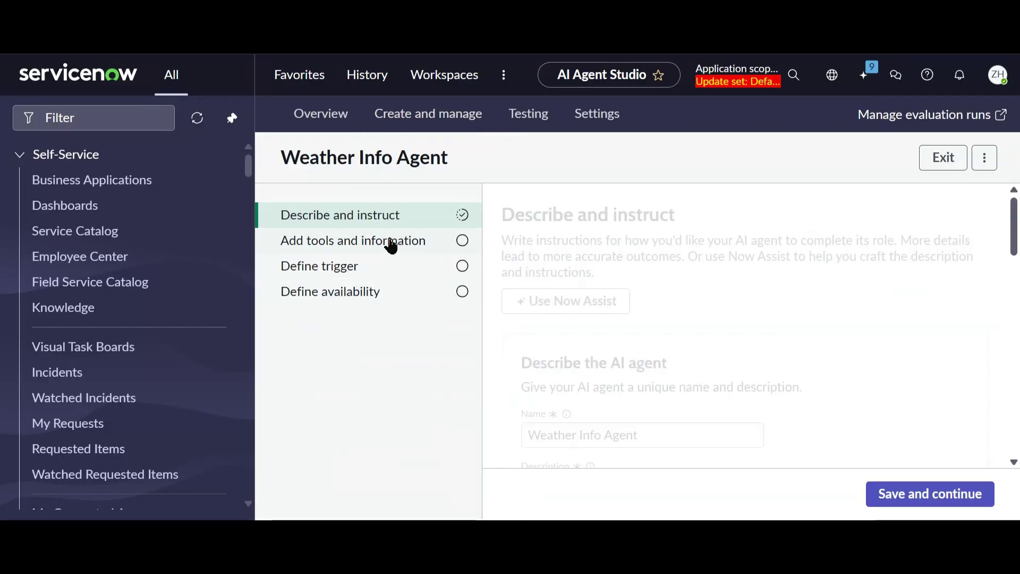
{"action": "left_click", "coordinate": [391, 246]}
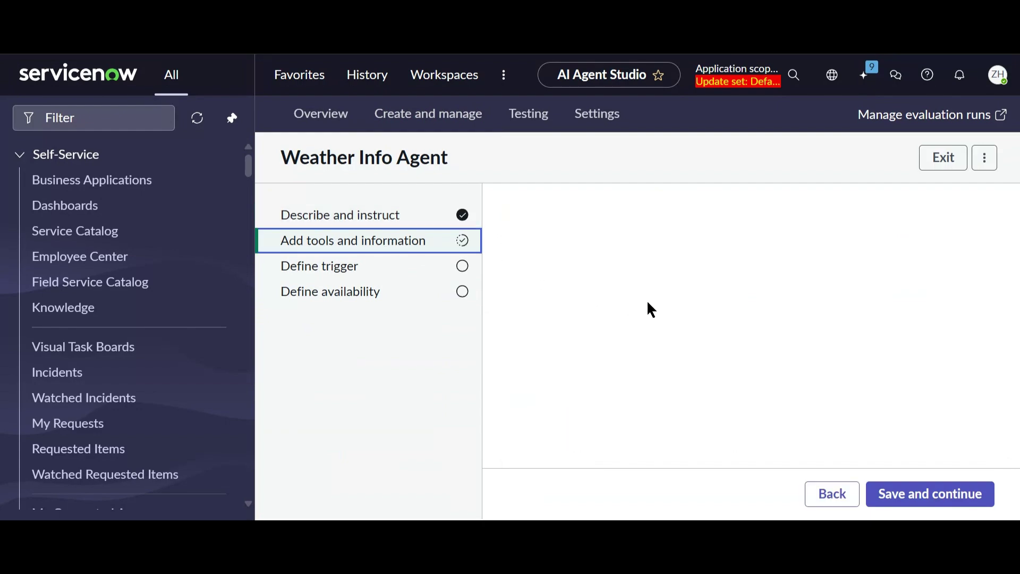
{"action": "scroll", "coordinate": [648, 303], "scroll_direction": "down", "scroll_amount": 3}
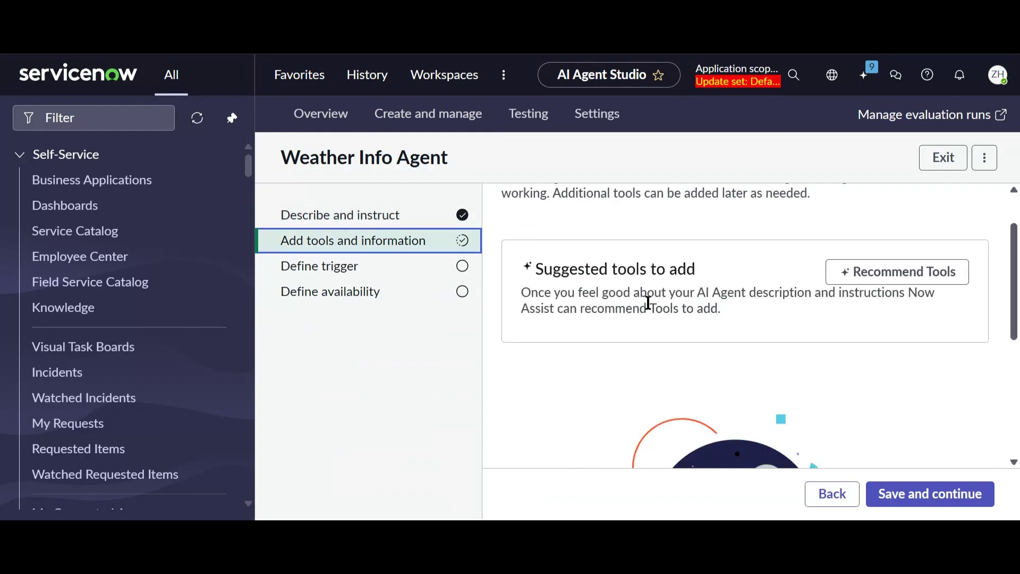
{"action": "scroll", "coordinate": [648, 303], "scroll_direction": "down", "scroll_amount": 2}
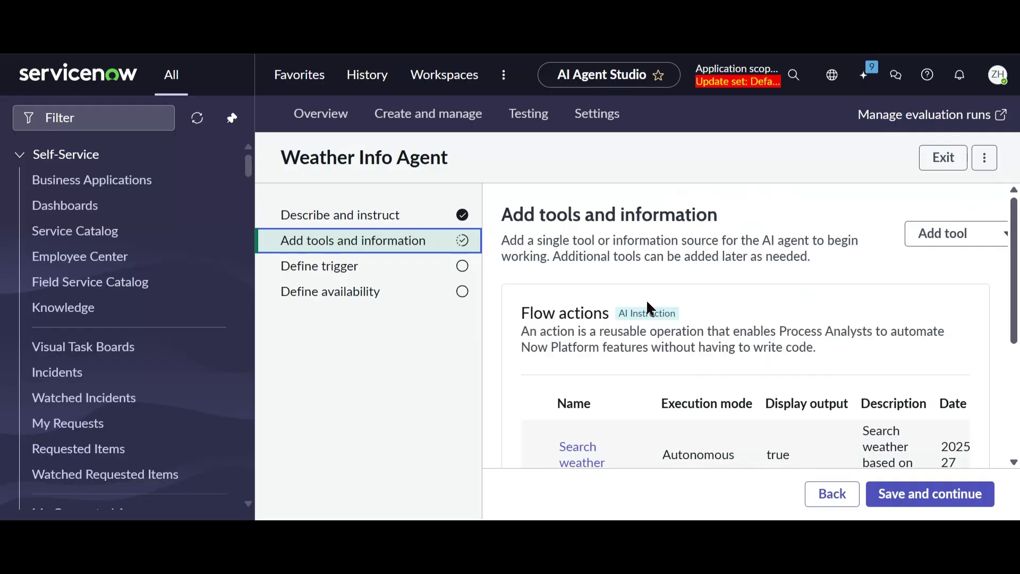
{"action": "scroll", "coordinate": [632, 330], "scroll_direction": "down", "scroll_amount": 2}
{"action": "left_click", "coordinate": [583, 380]}
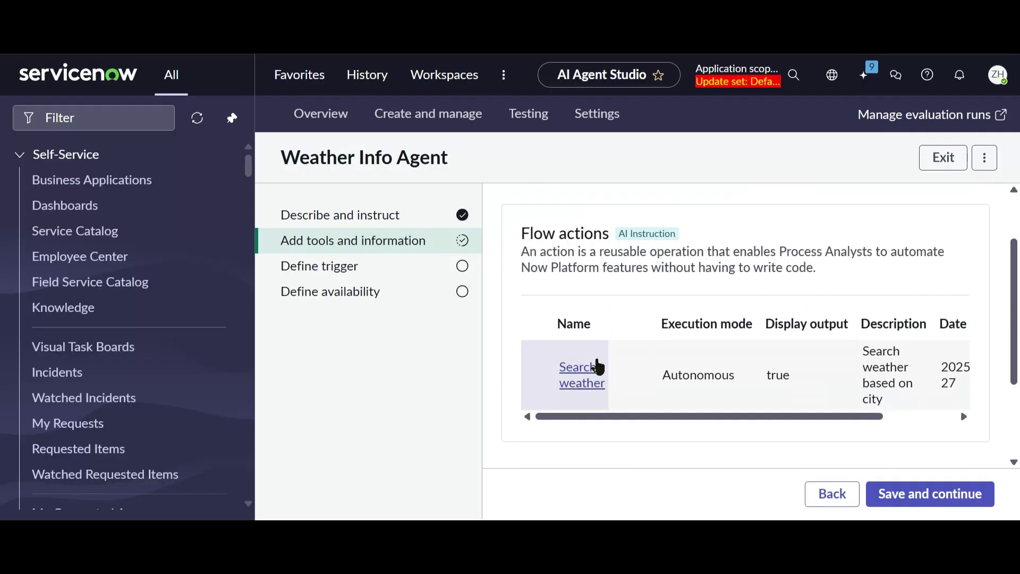
Set the Search weather tool's display output to No and its execution mode to Supervised, and save the tool
{"action": "scroll", "coordinate": [460, 343], "scroll_direction": "down", "scroll_amount": 2}
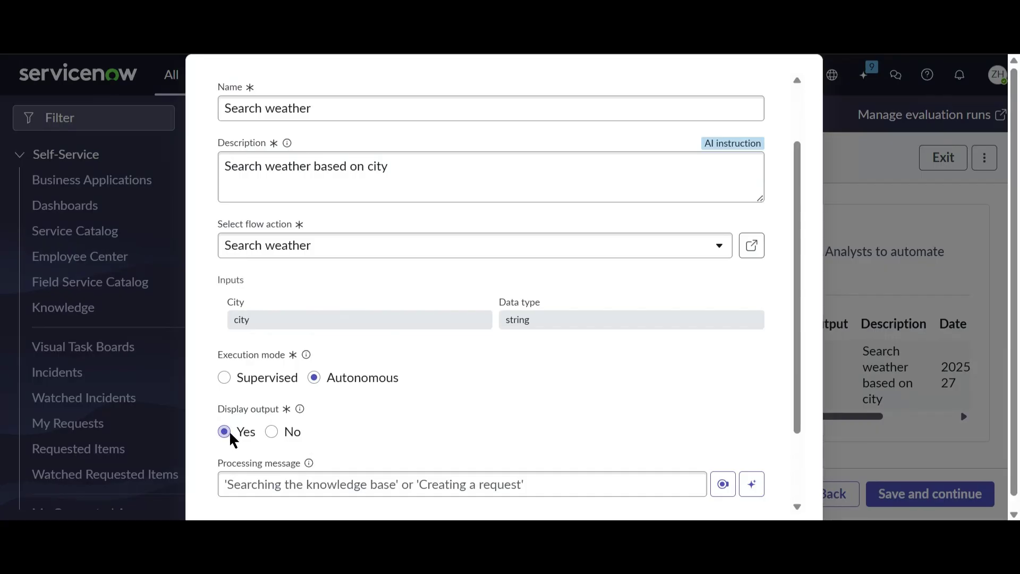
{"action": "left_click", "coordinate": [272, 432]}
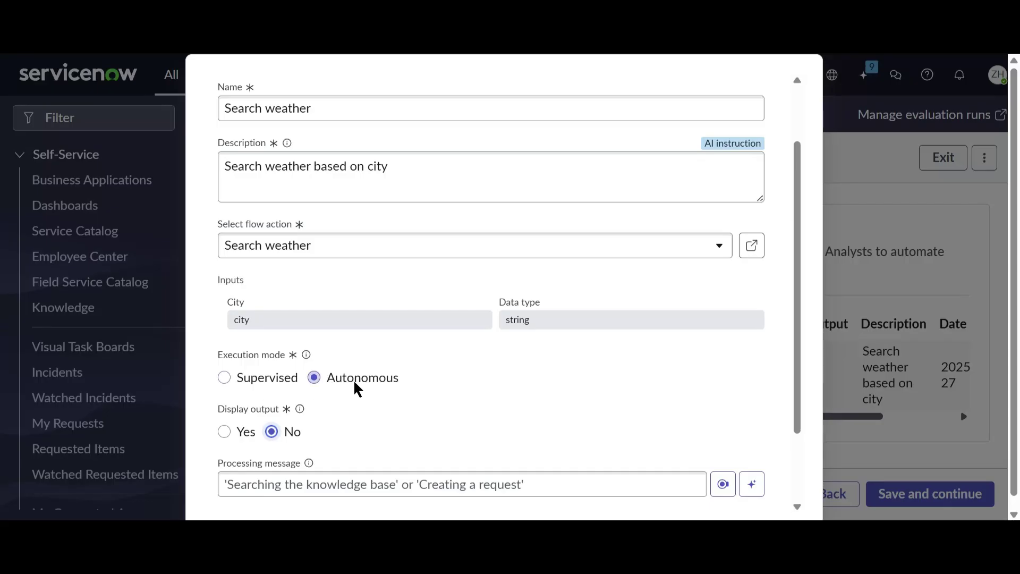
{"action": "left_click", "coordinate": [244, 379]}
{"action": "scroll", "coordinate": [463, 377], "scroll_direction": "down", "scroll_amount": 3}
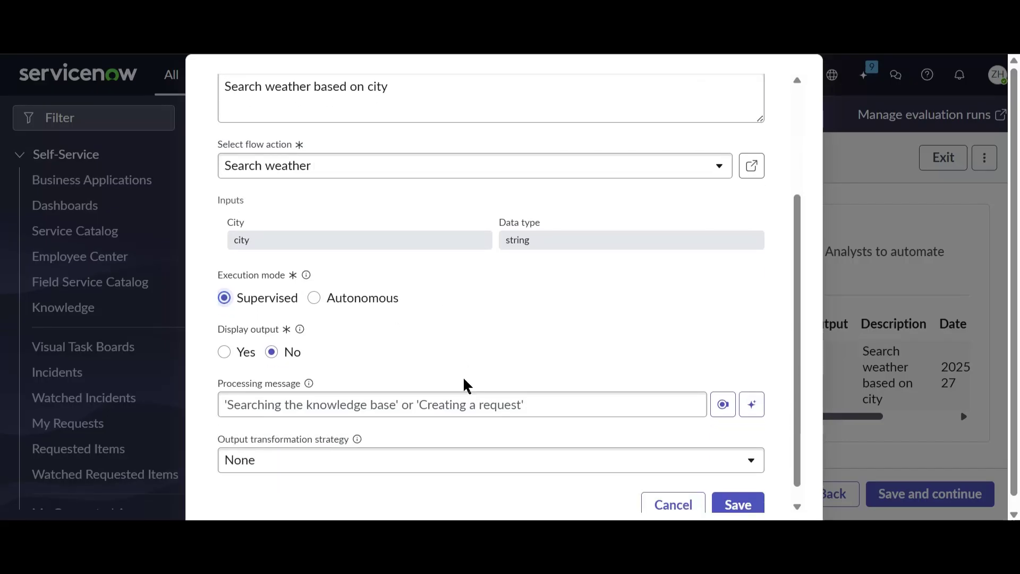
{"action": "left_click", "coordinate": [744, 492]}
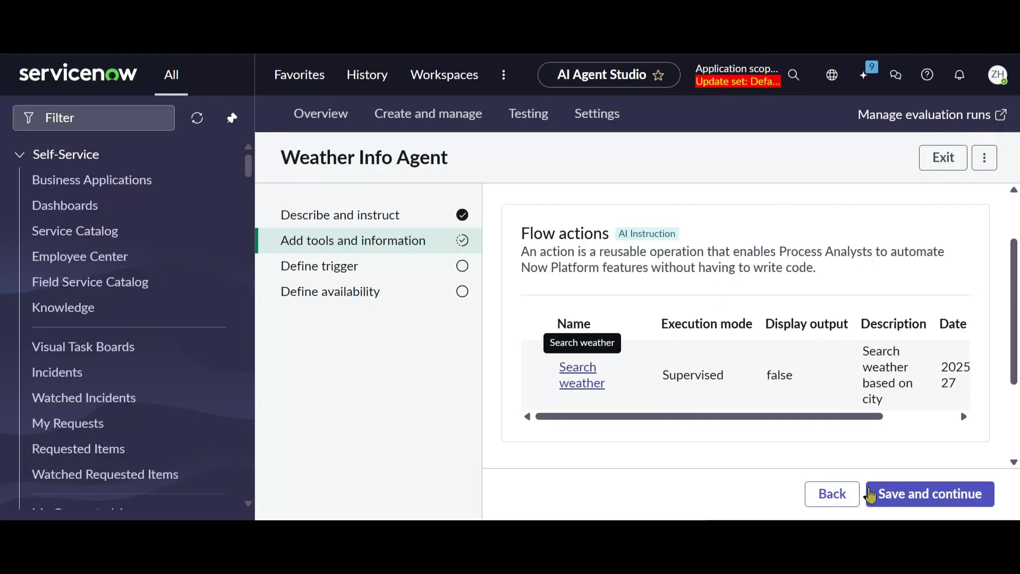
Save the Weather Info Agent through its trigger and availability stages and continue to testing
{"action": "left_click", "coordinate": [925, 499]}
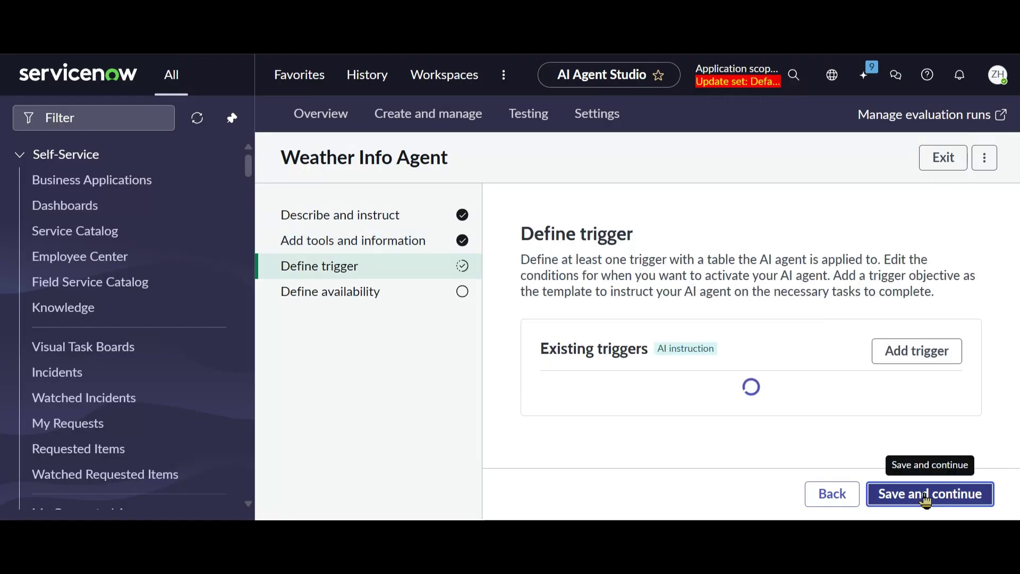
{"action": "left_click", "coordinate": [924, 499]}
{"action": "left_click", "coordinate": [925, 498]}
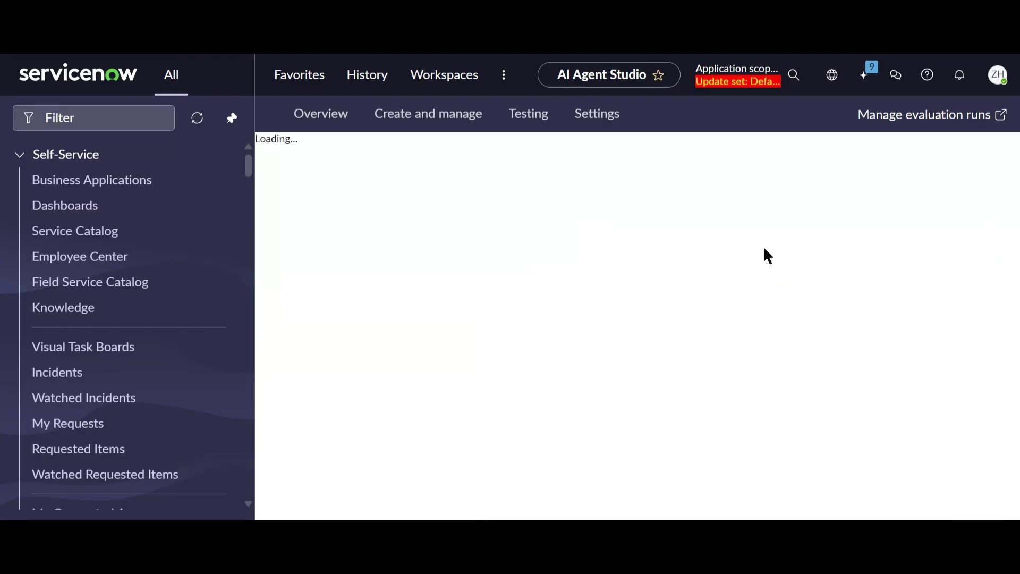
Ask Now Assist "Weather in Indore"
{"action": "left_click", "coordinate": [868, 75]}
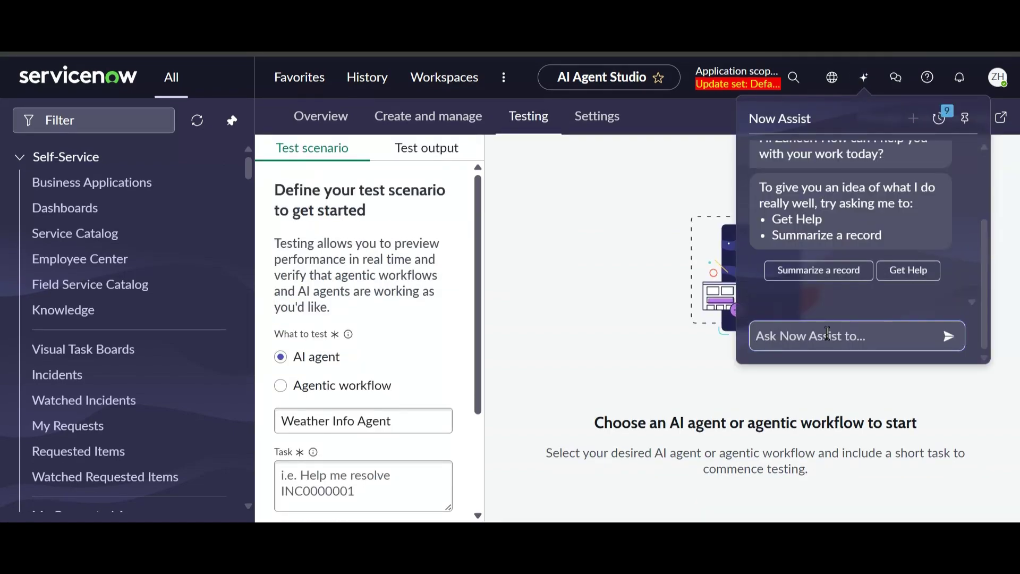
{"action": "type", "text": "W"}
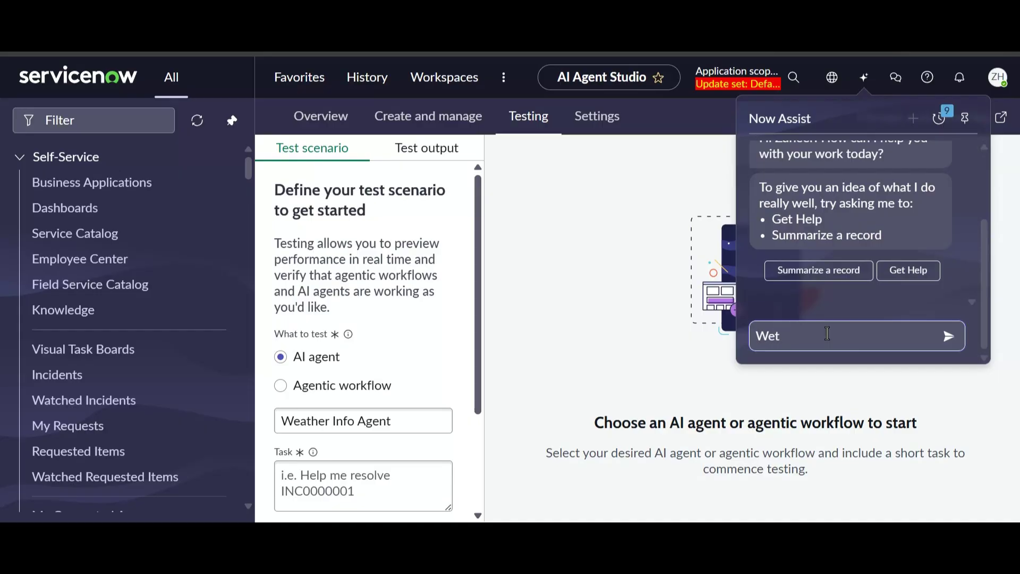
{"action": "type", "text": "eather in Indore"}
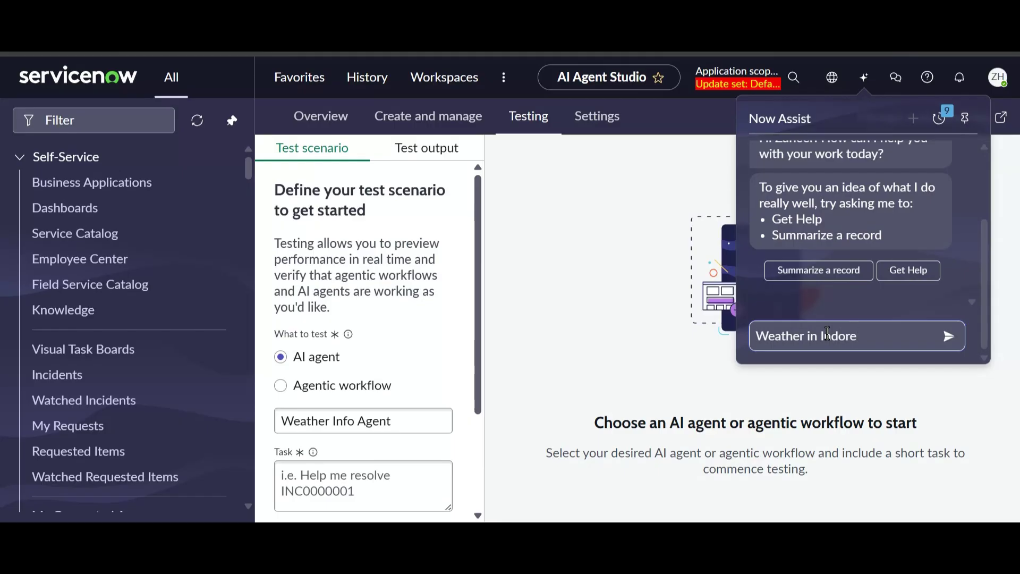
{"action": "key", "text": "Return"}
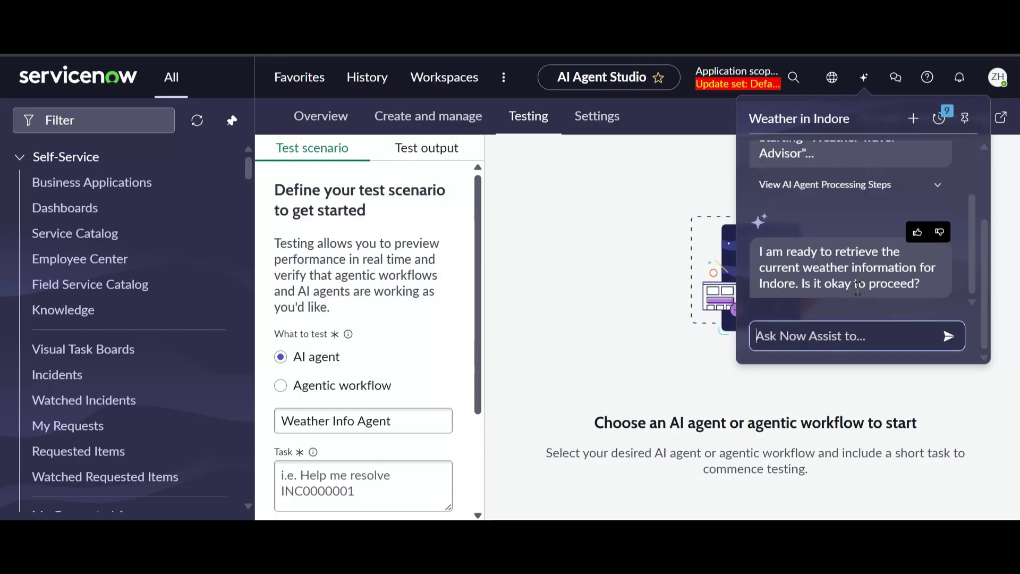
Reply "yes" to let the agent retrieve the current weather information for Indore
{"action": "left_click", "coordinate": [787, 333]}
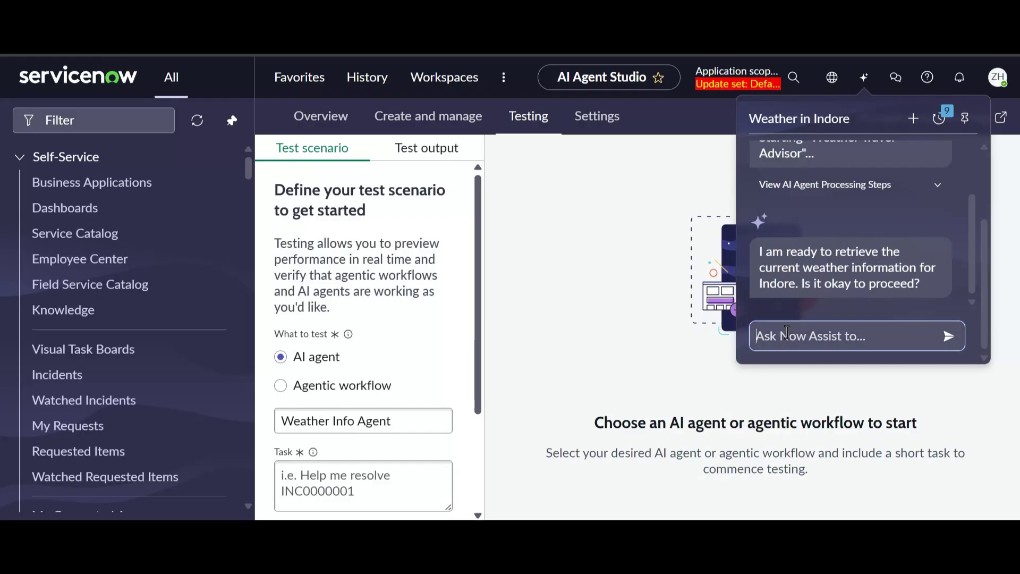
{"action": "type", "text": "yes"}
{"action": "key", "text": "Return"}
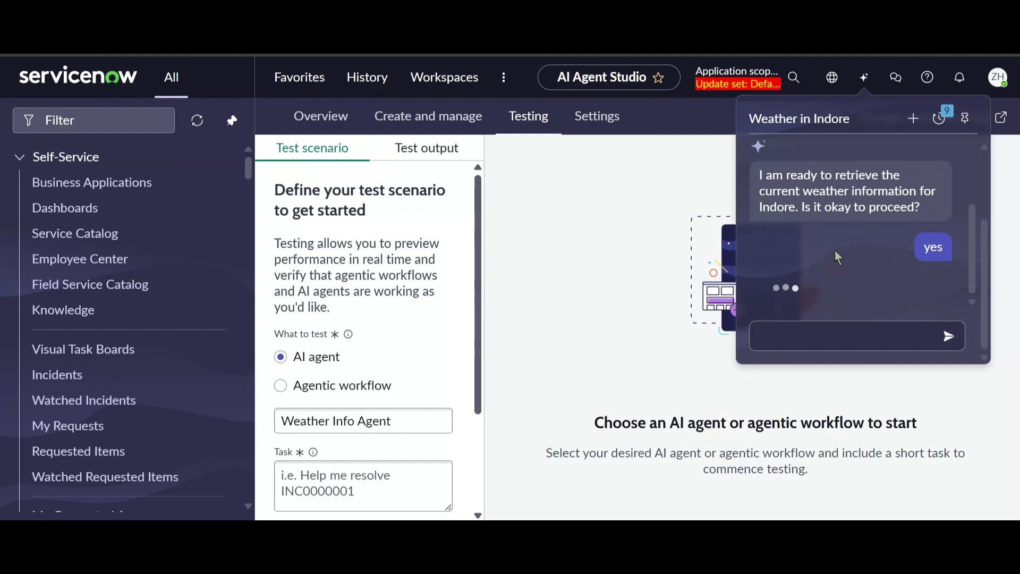
Review the Indore weather summary and the travel suitability message in Now Assist, and close the conversation panel
{"action": "mouse_move", "coordinate": [840, 208]}
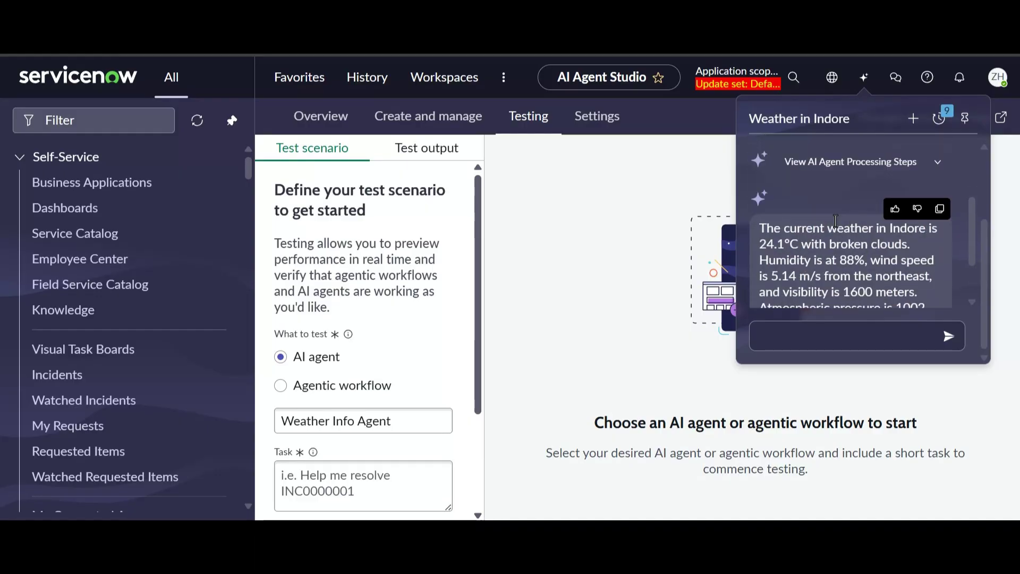
{"action": "scroll", "coordinate": [813, 208], "scroll_direction": "up", "scroll_amount": 2}
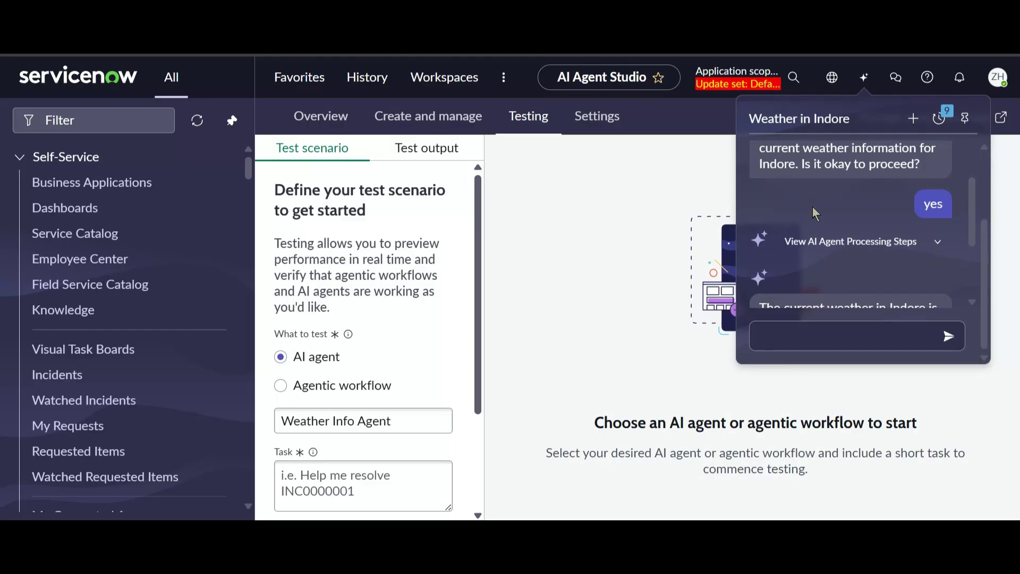
{"action": "scroll", "coordinate": [813, 208], "scroll_direction": "down", "scroll_amount": 1}
{"action": "scroll", "coordinate": [818, 202], "scroll_direction": "down", "scroll_amount": 2}
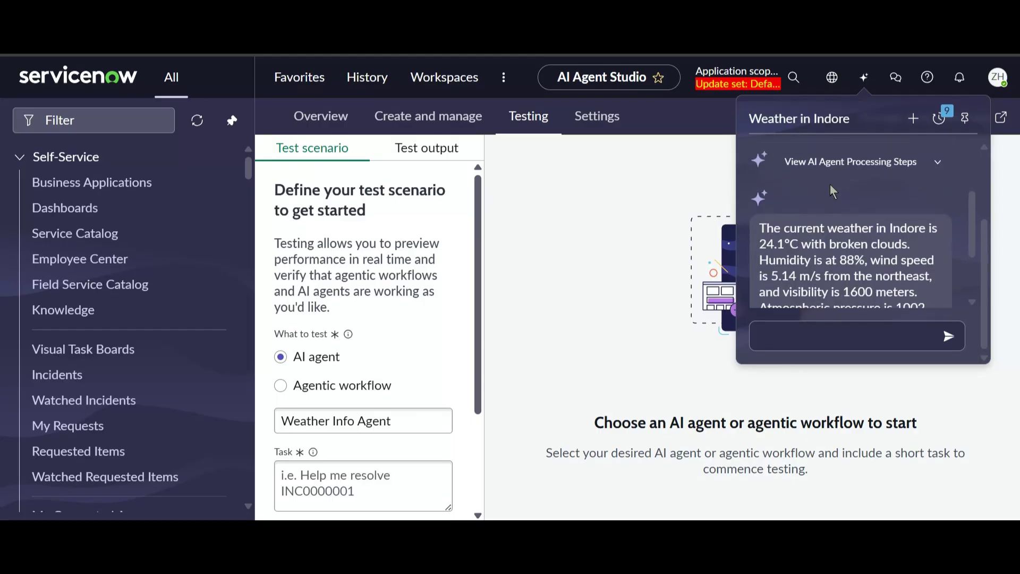
{"action": "mouse_move", "coordinate": [799, 193]}
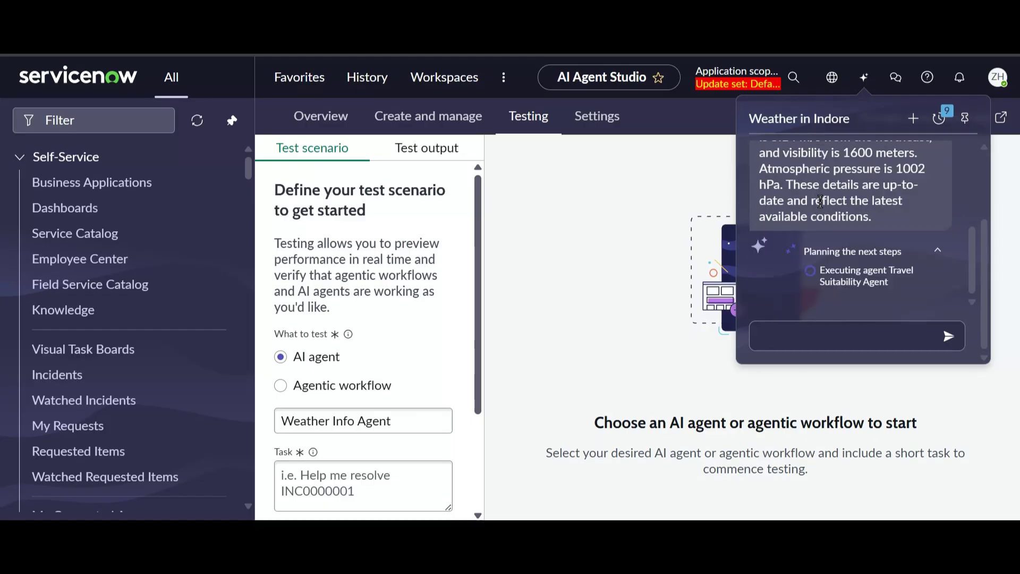
{"action": "scroll", "coordinate": [820, 201], "scroll_direction": "up", "scroll_amount": 3}
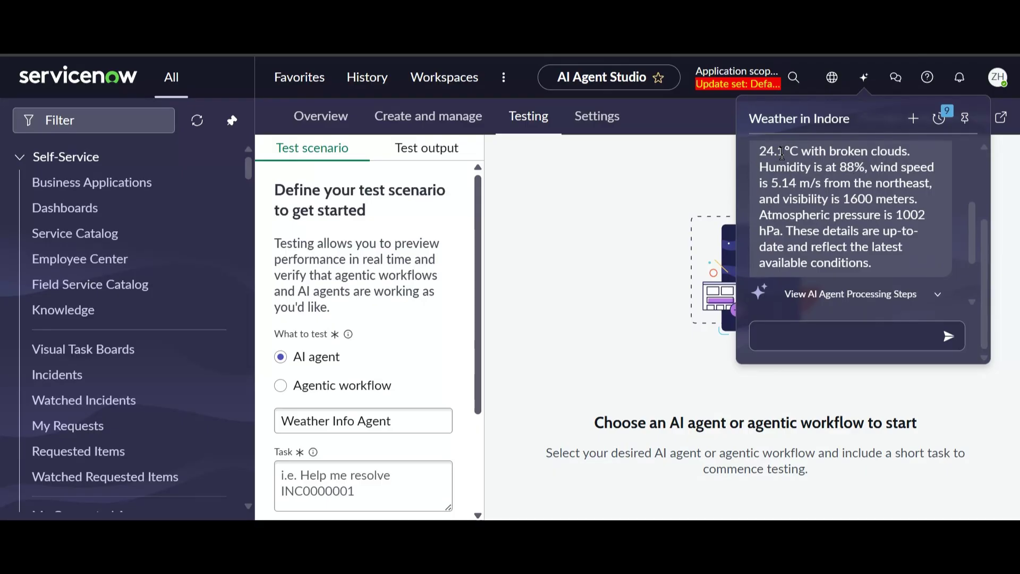
{"action": "scroll", "coordinate": [803, 180], "scroll_direction": "up", "scroll_amount": 2}
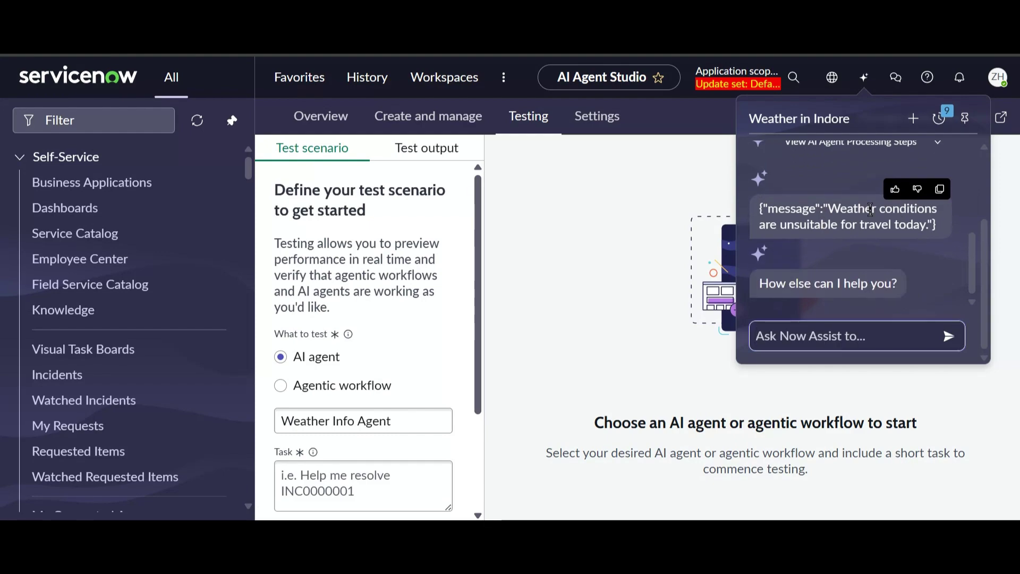
{"action": "left_click", "coordinate": [573, 319]}
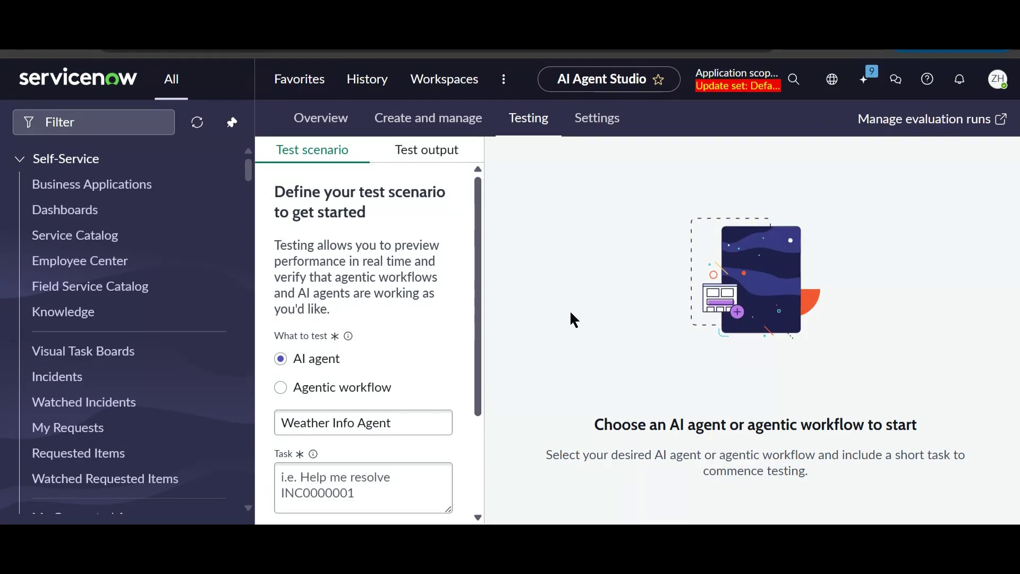